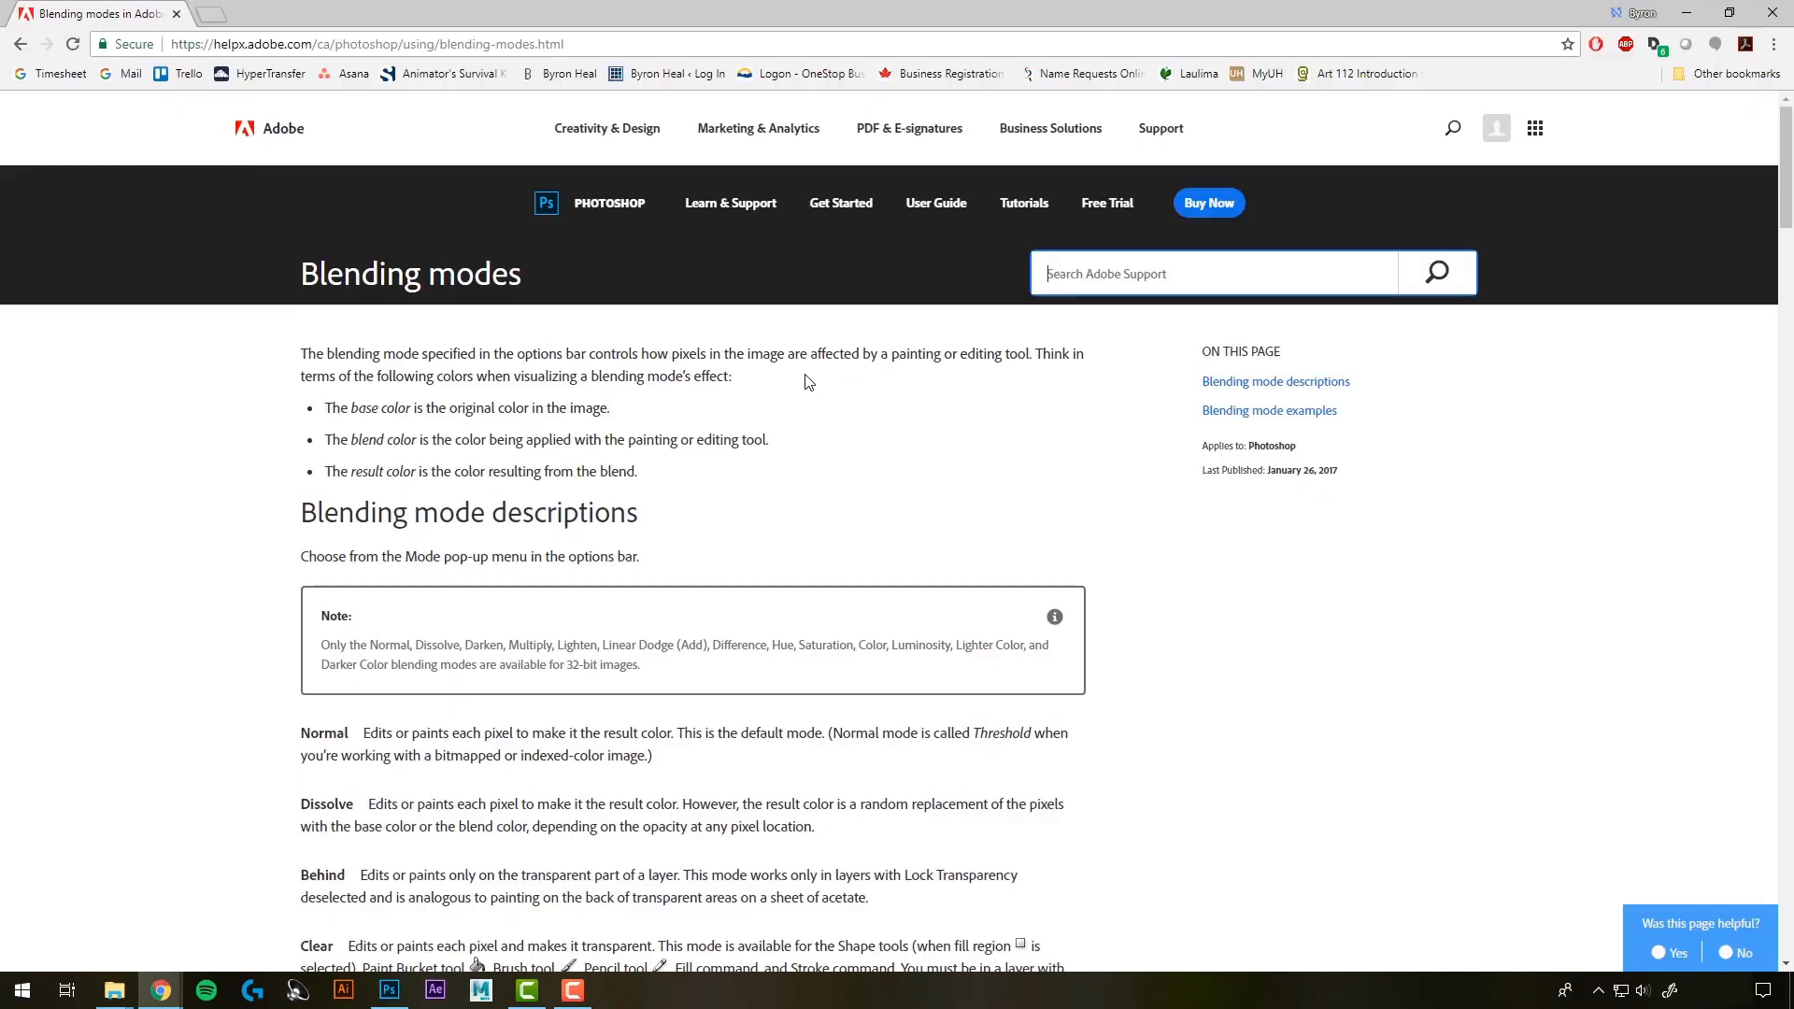
Step: Review the blending mode descriptions and example images on the Adobe help page, then switch to Photoshop
scroll(820, 401, down, 2)
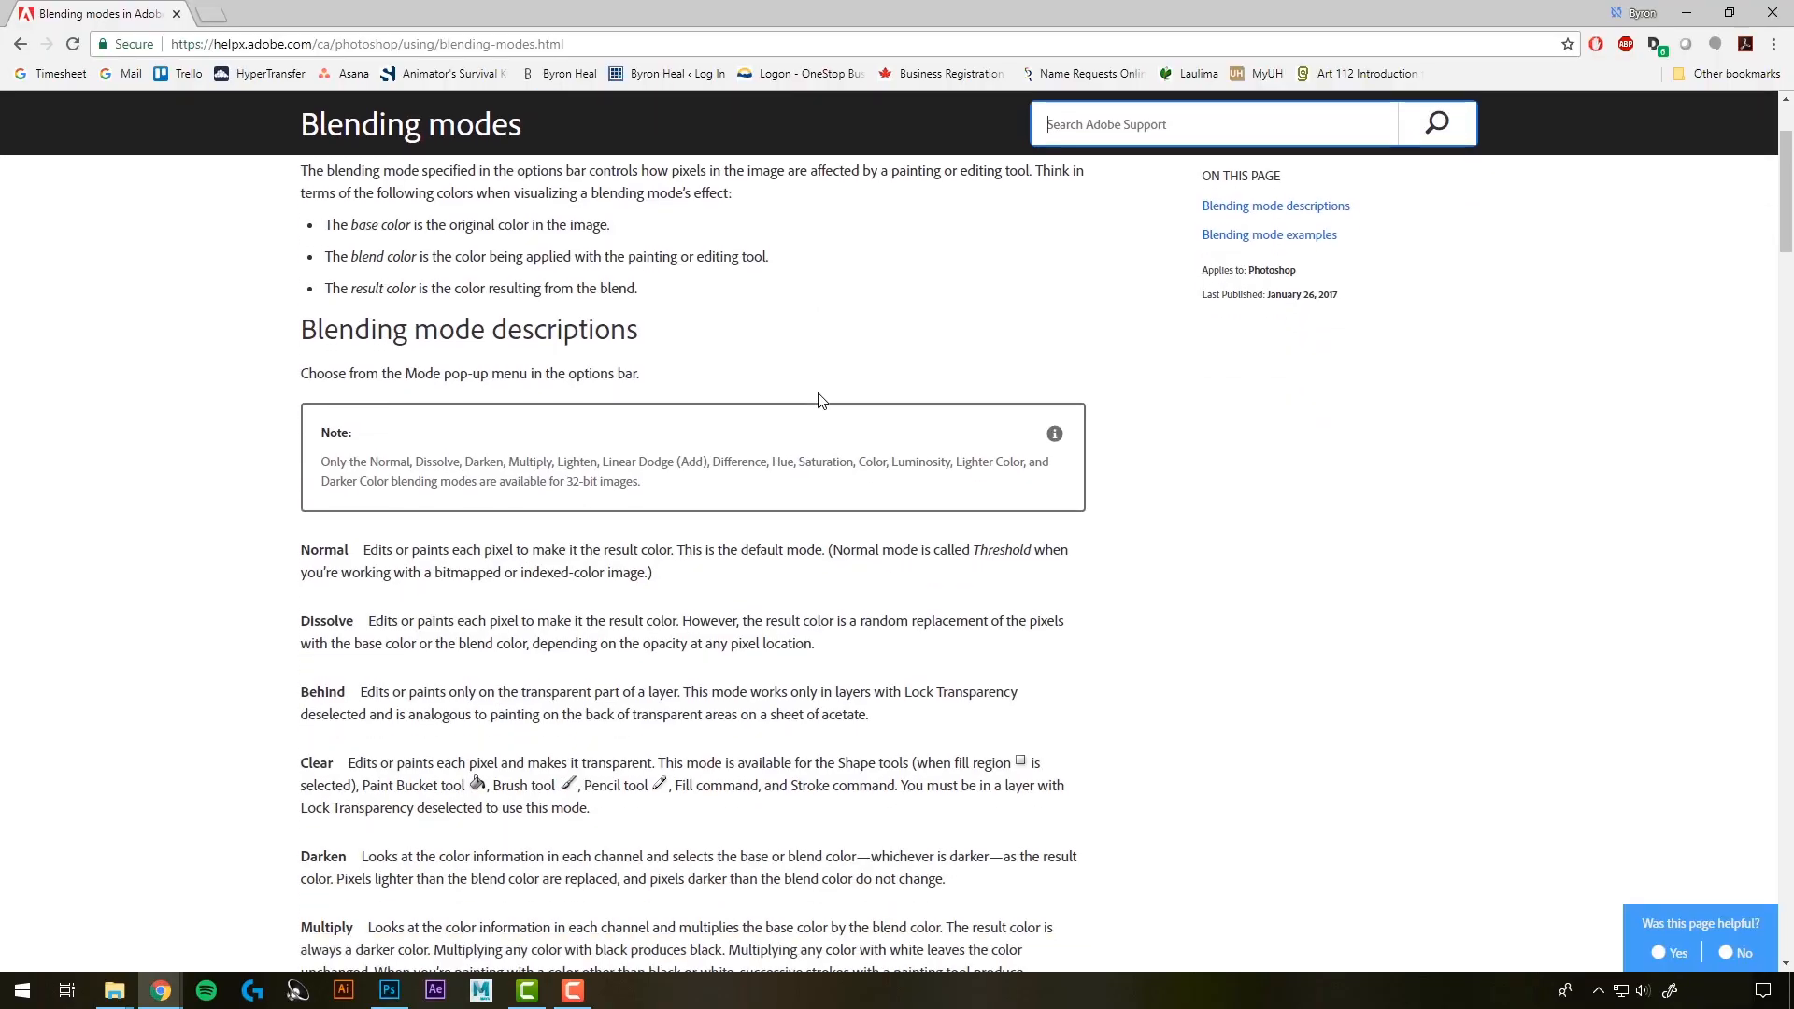
scroll(791, 297, down, 1)
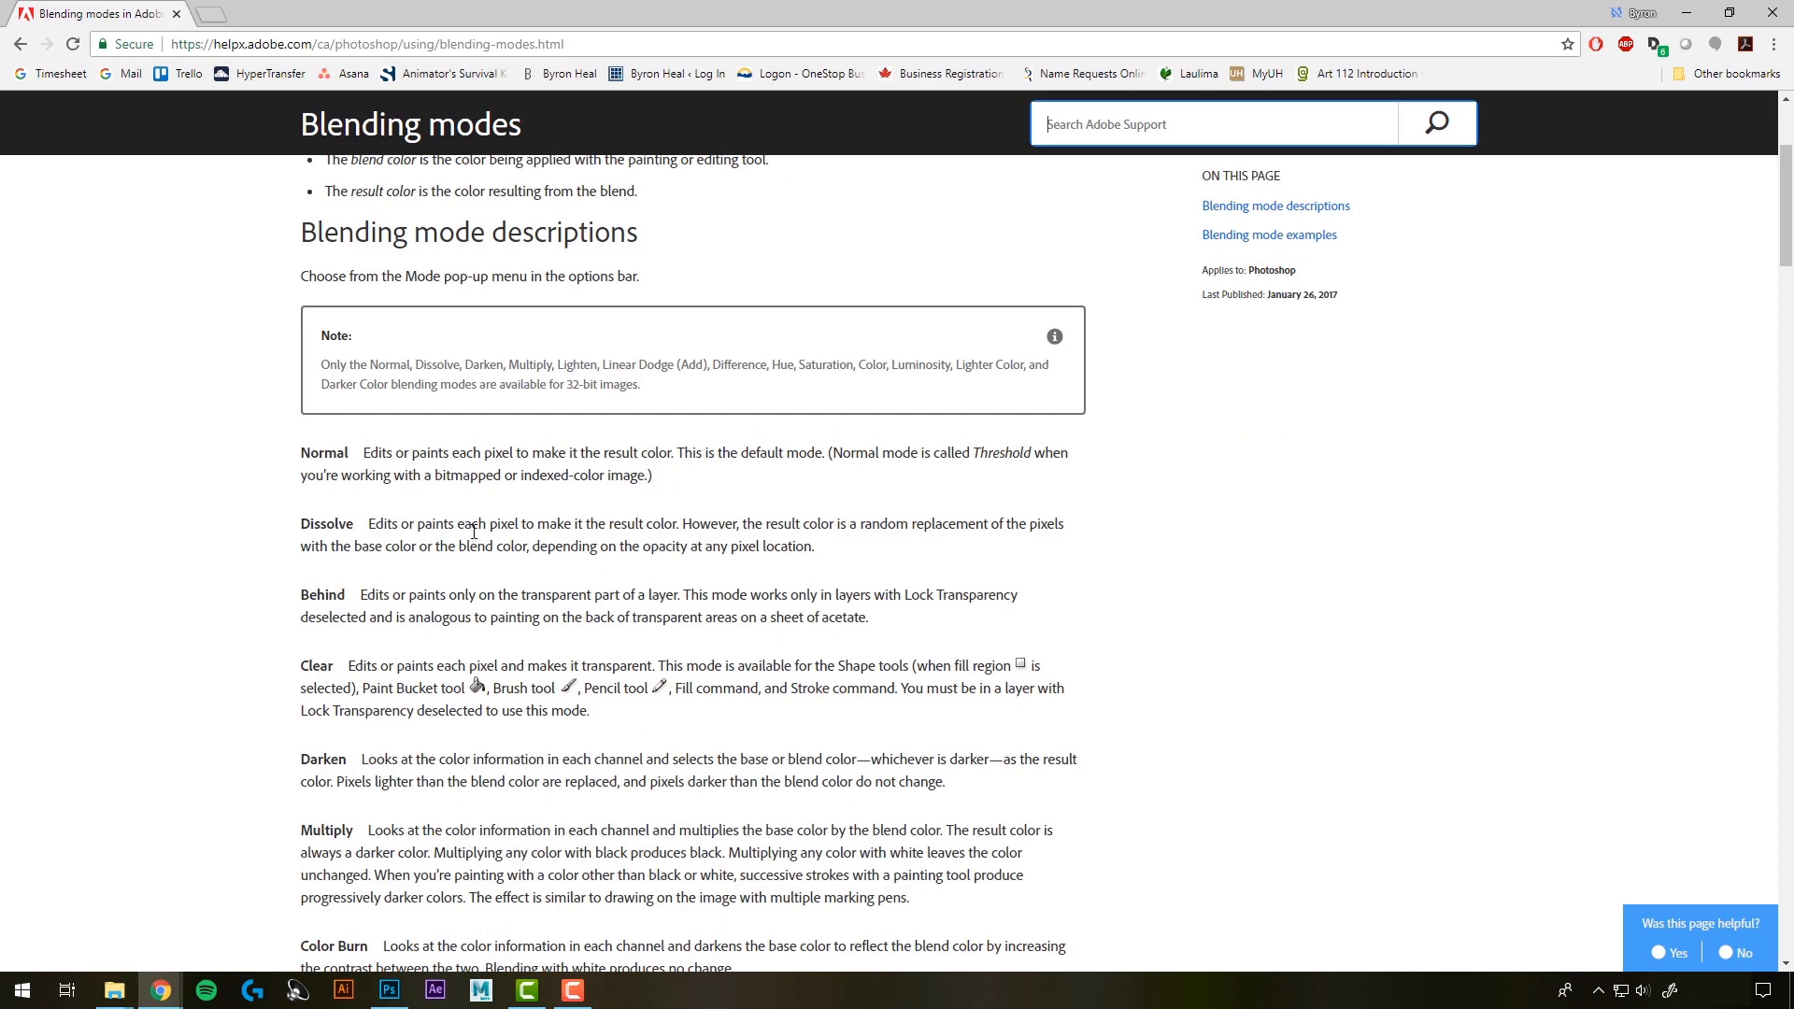
scroll(472, 561, down, 2)
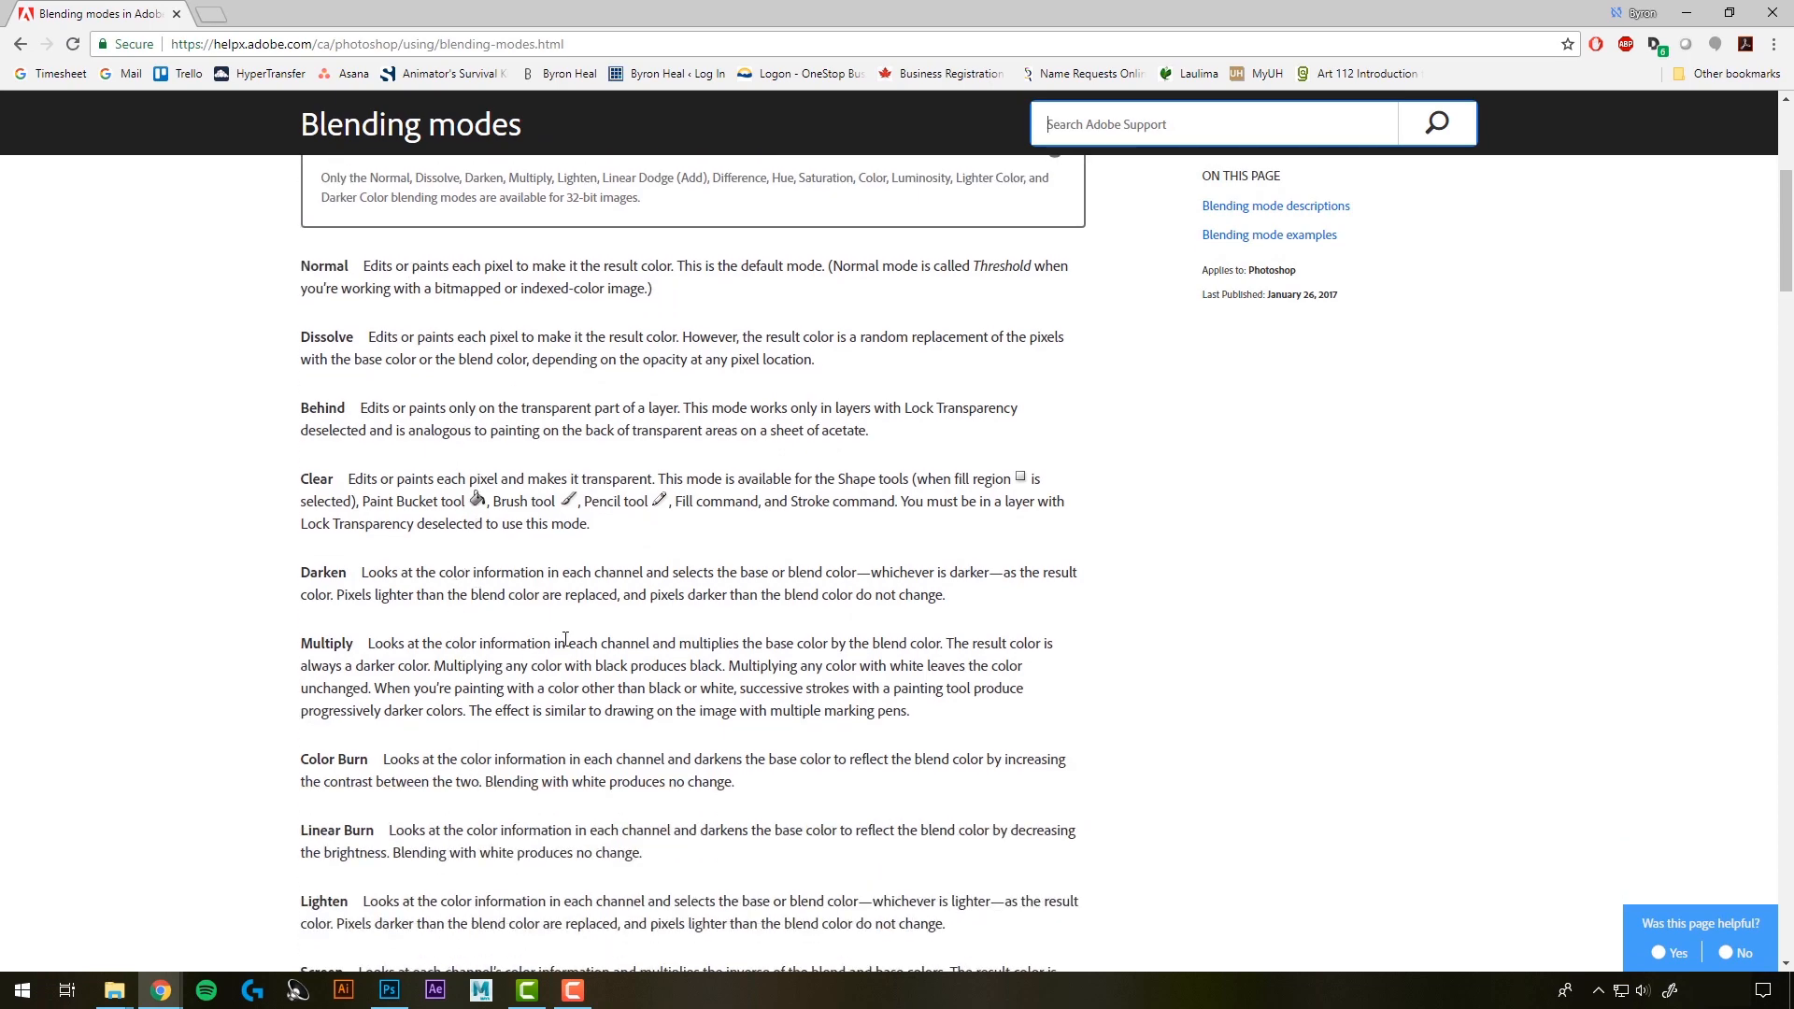
scroll(565, 640, down, 20)
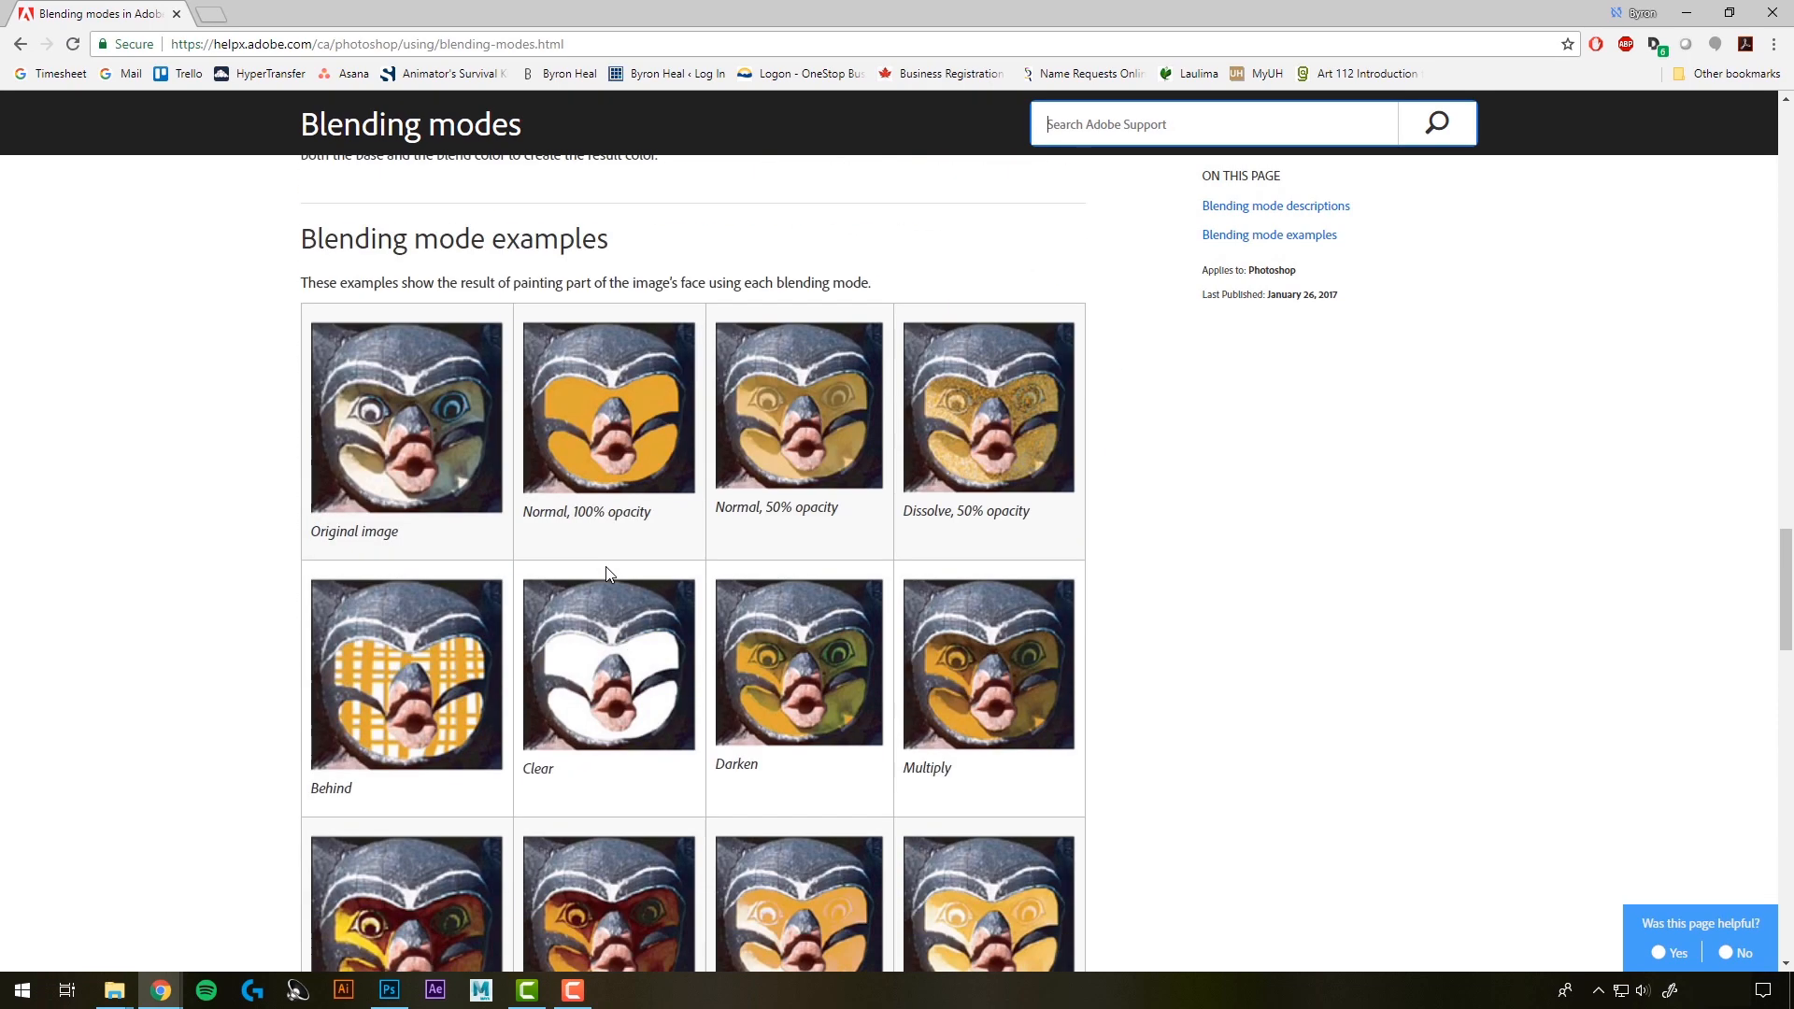
scroll(606, 567, down, 4)
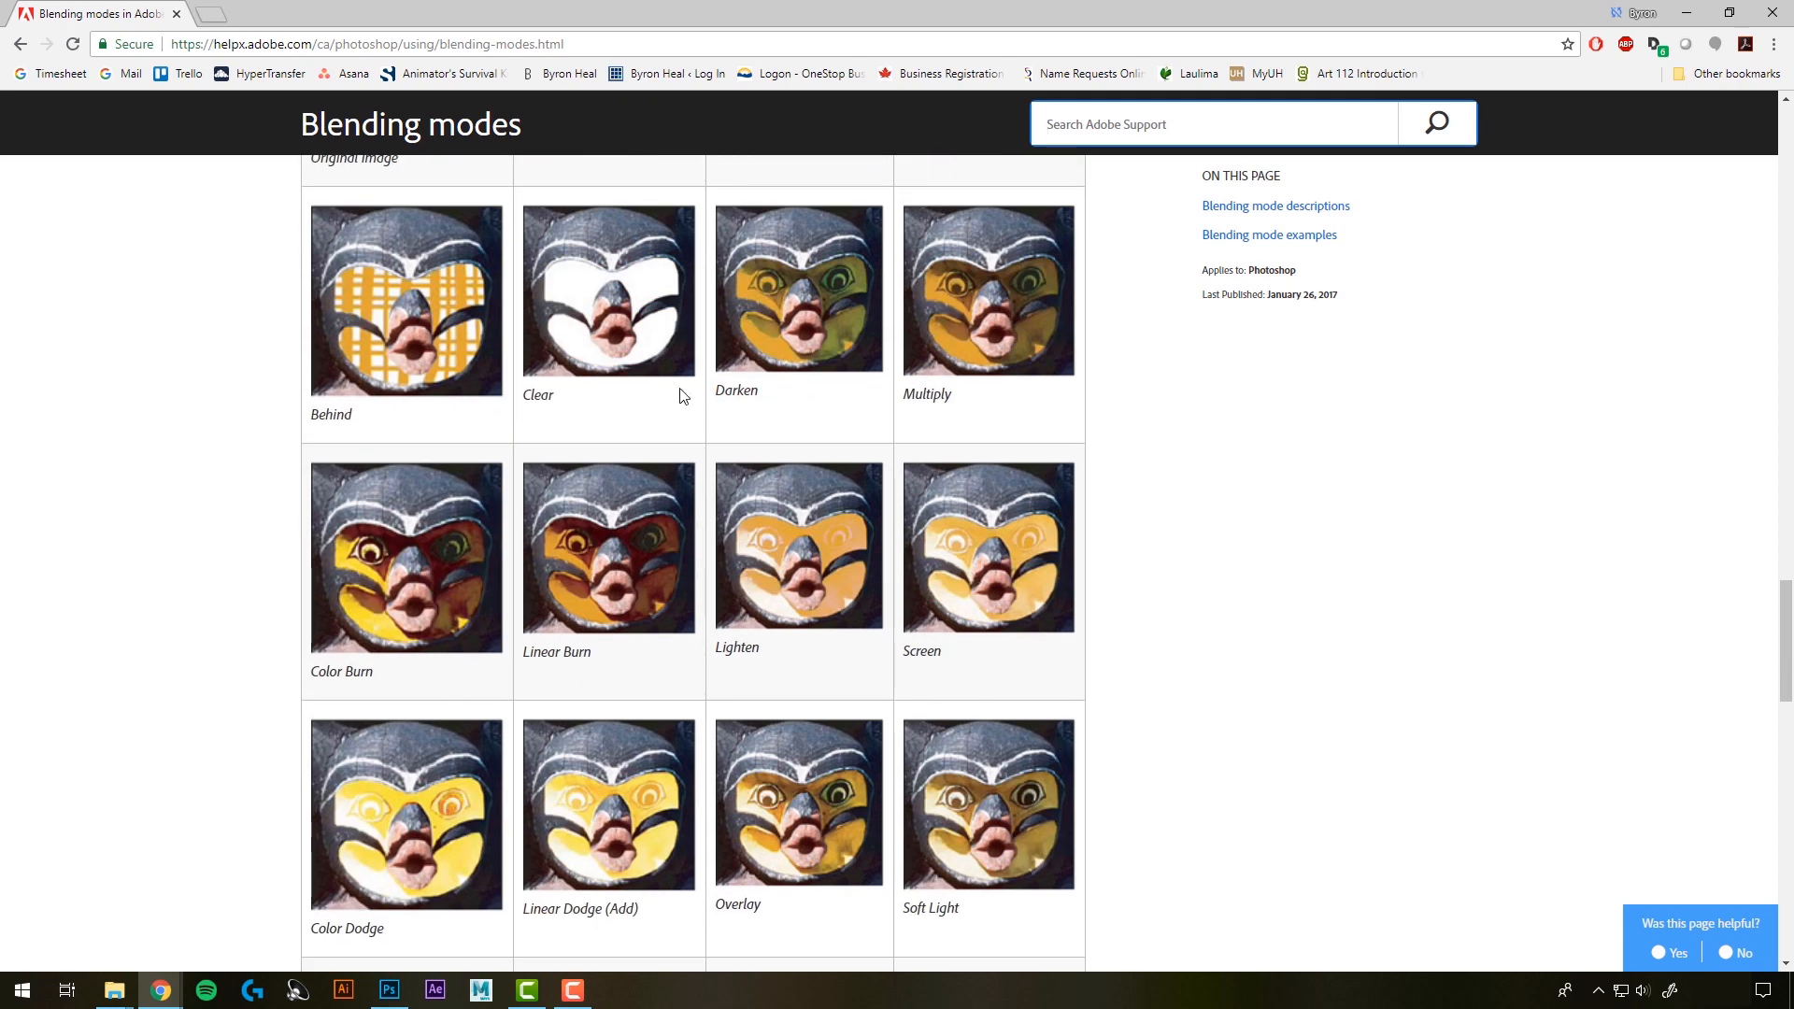
click(1682, 13)
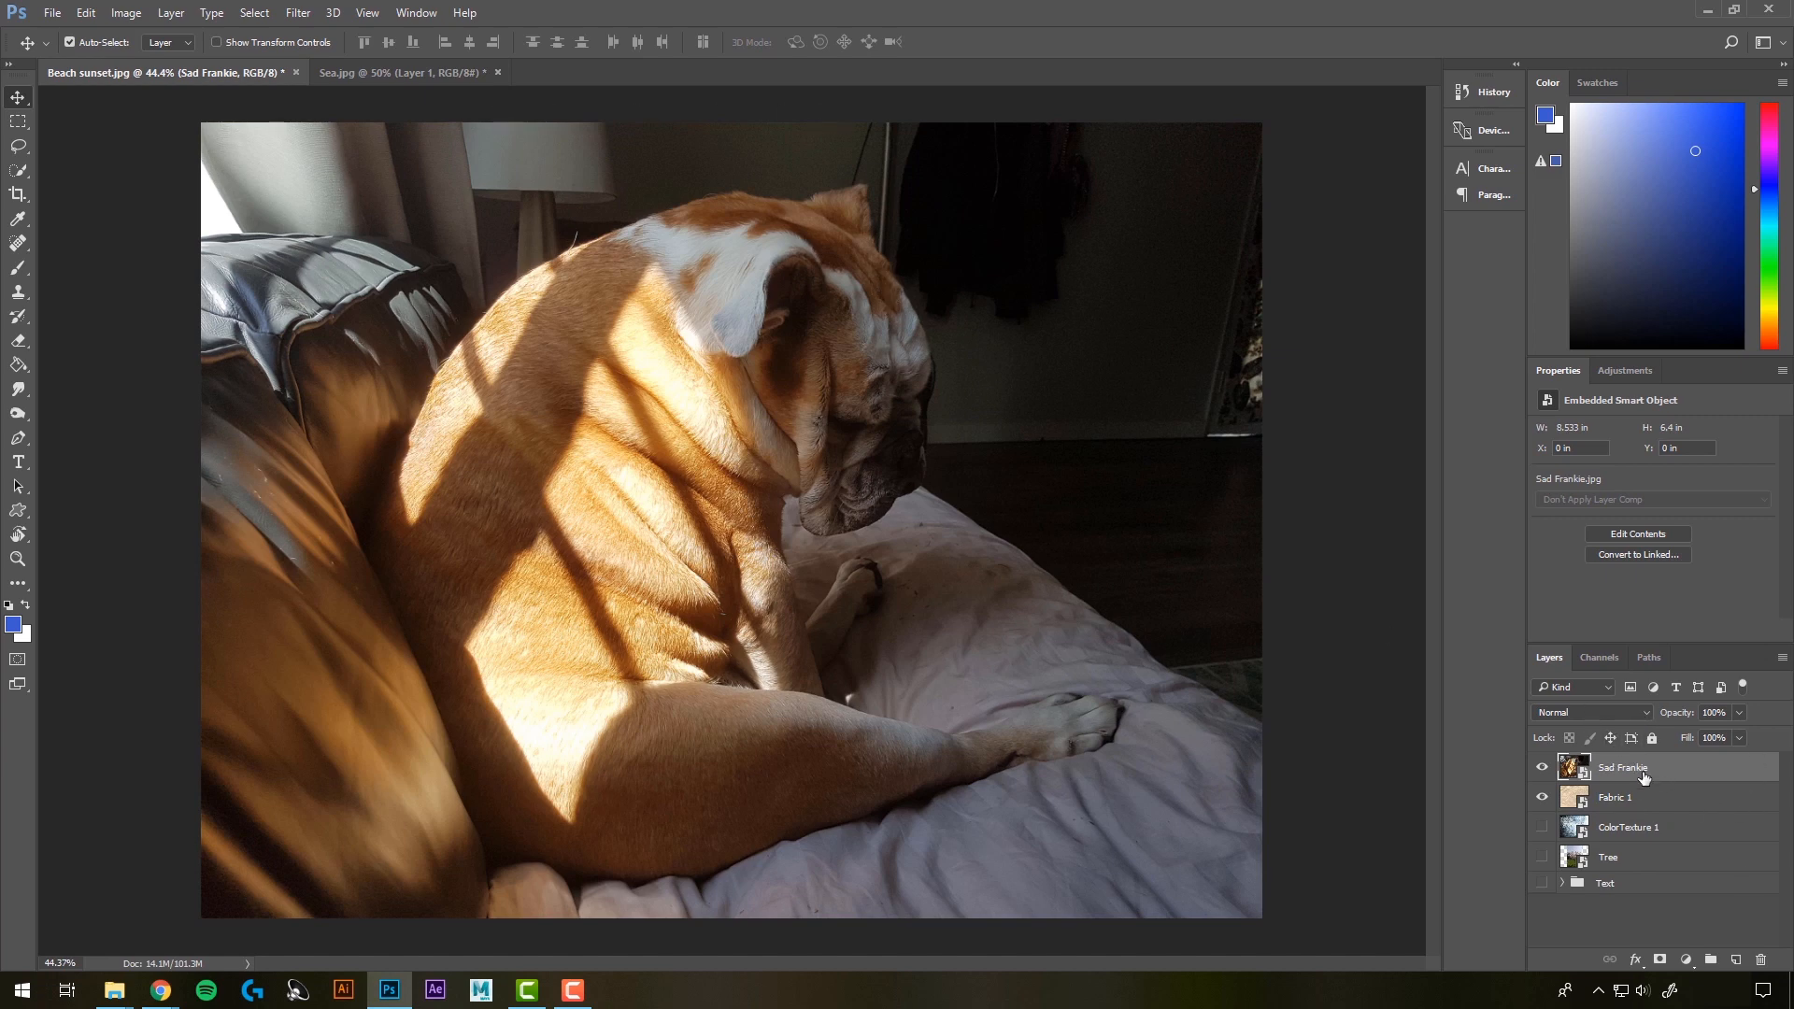
Step: Set the Sad Frankie layer's blend mode to Darken
click(1640, 713)
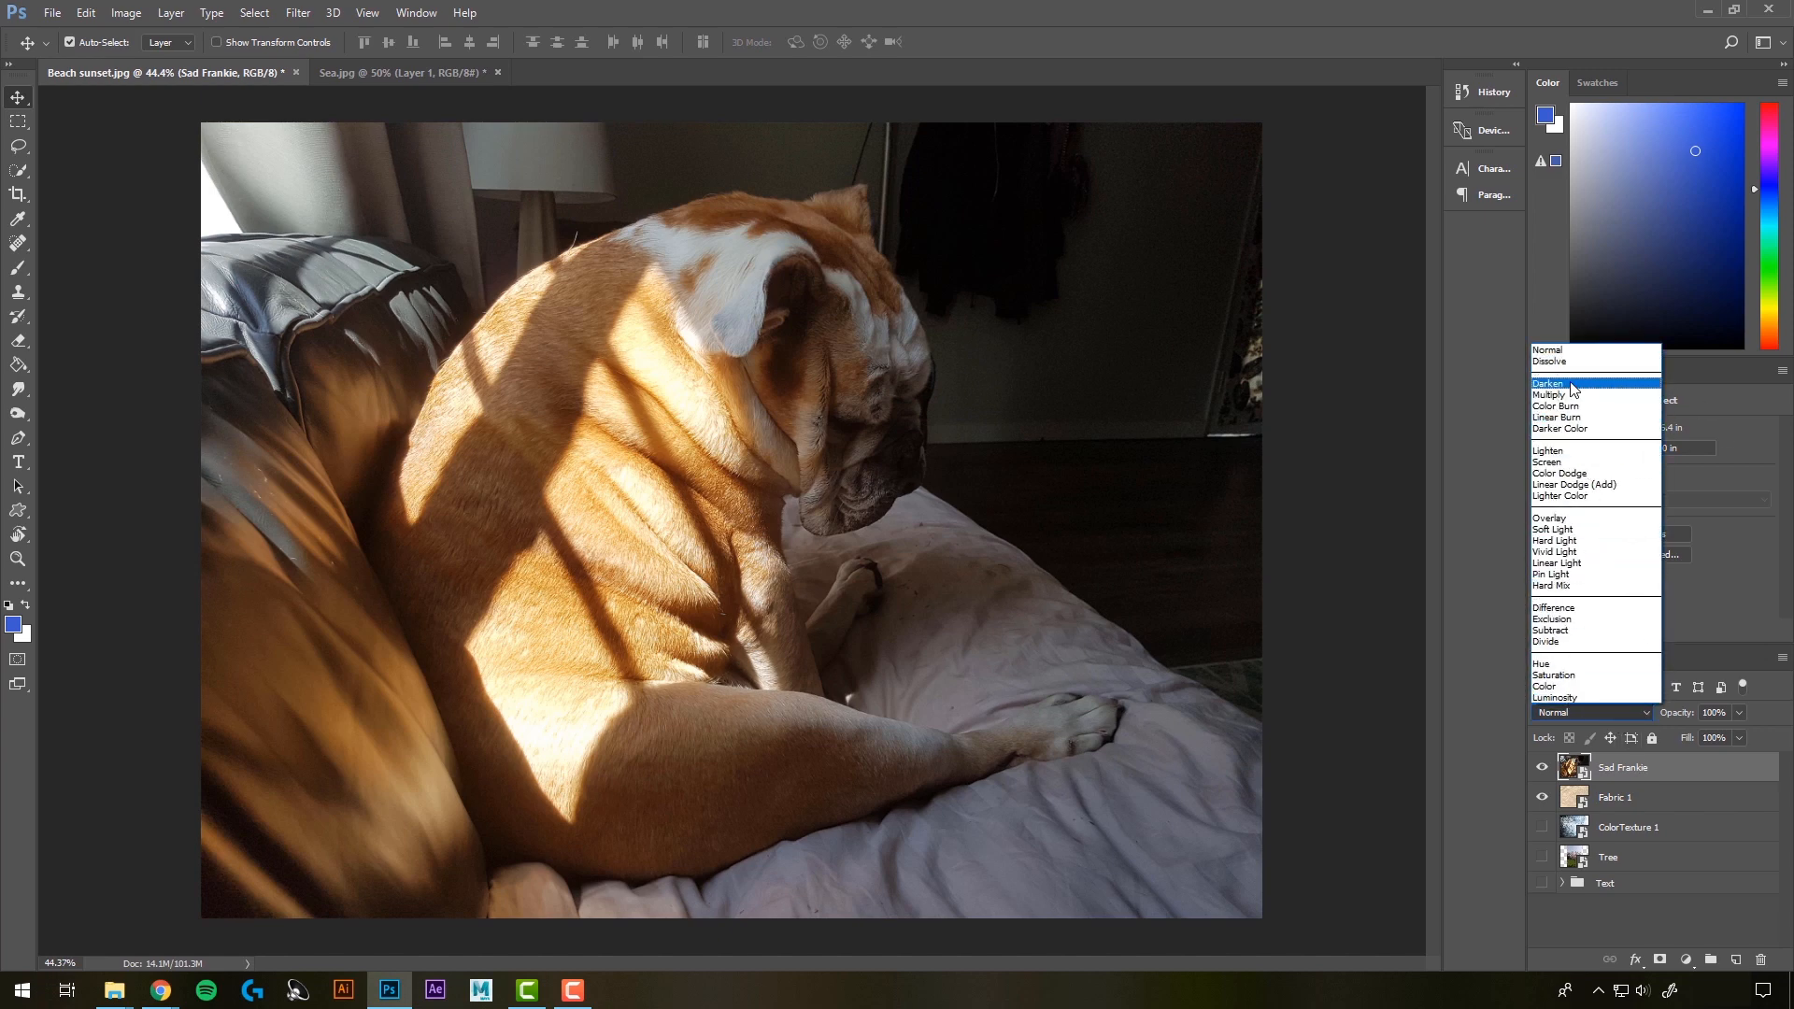
click(1649, 777)
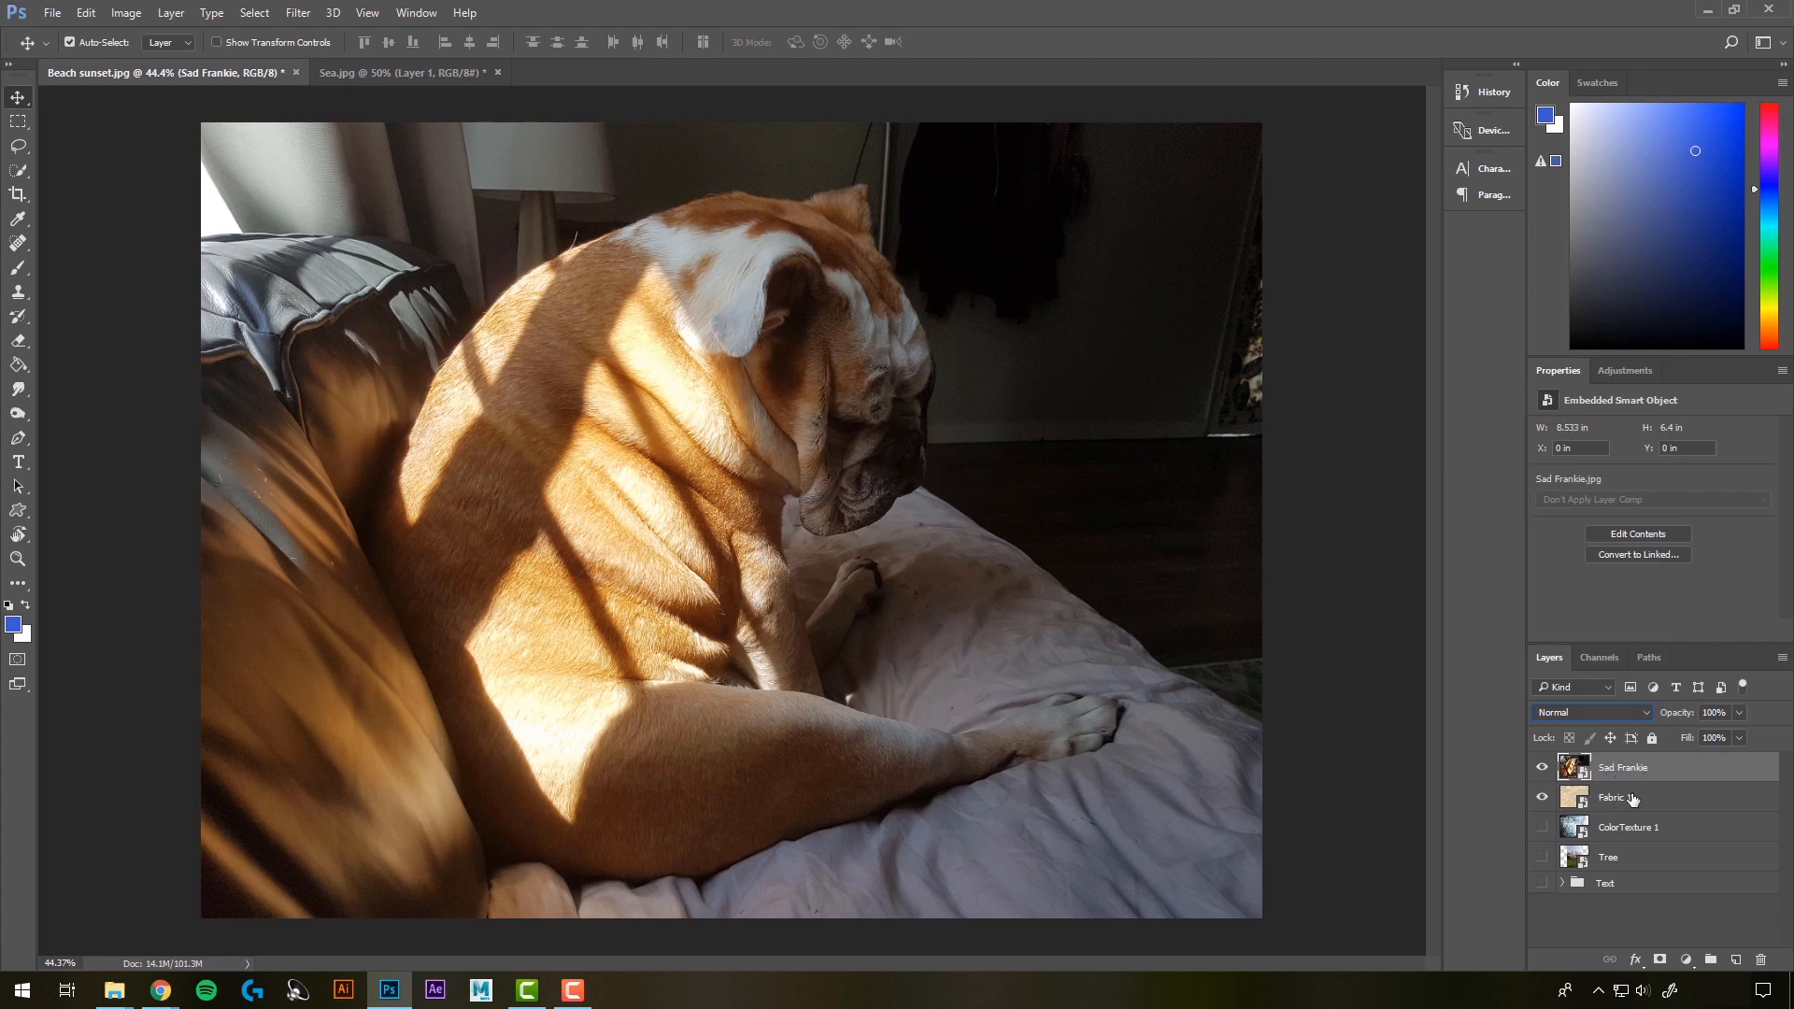
click(1592, 714)
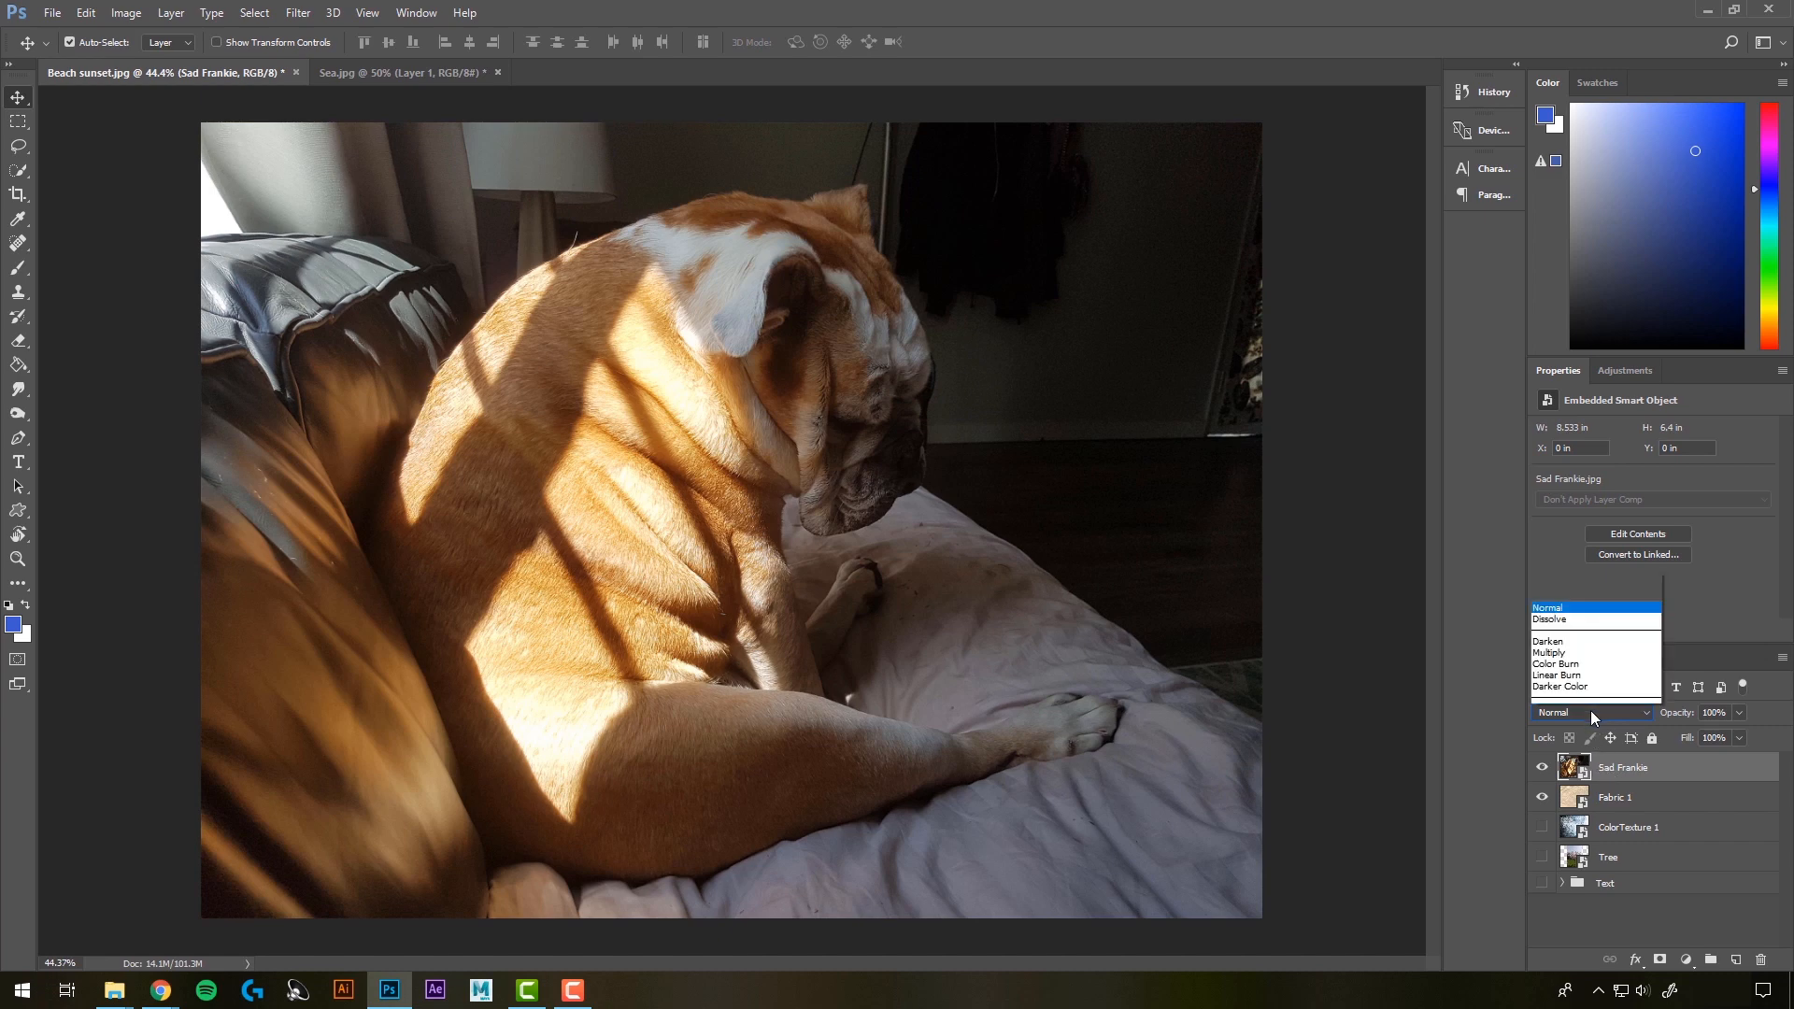
click(1557, 389)
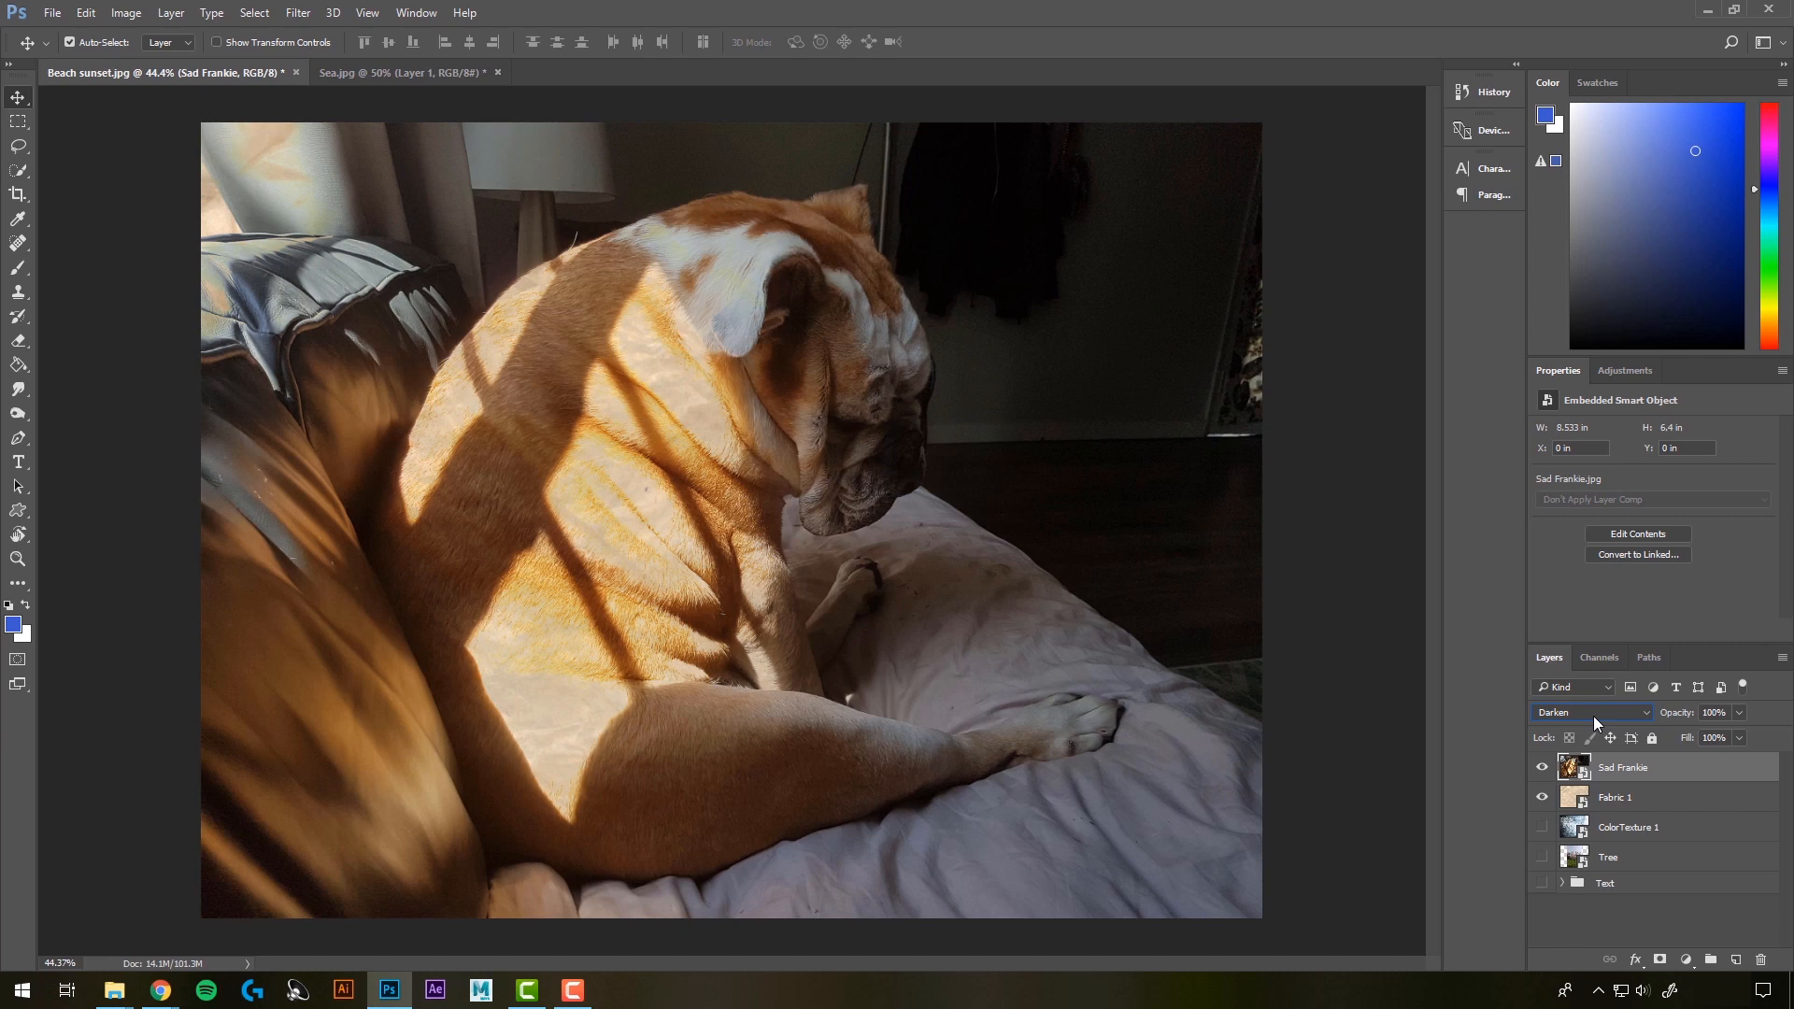
Step: Cycle the Sad Frankie layer through the blend modes after Darken, one by one, down to Luminosity
key(Down)
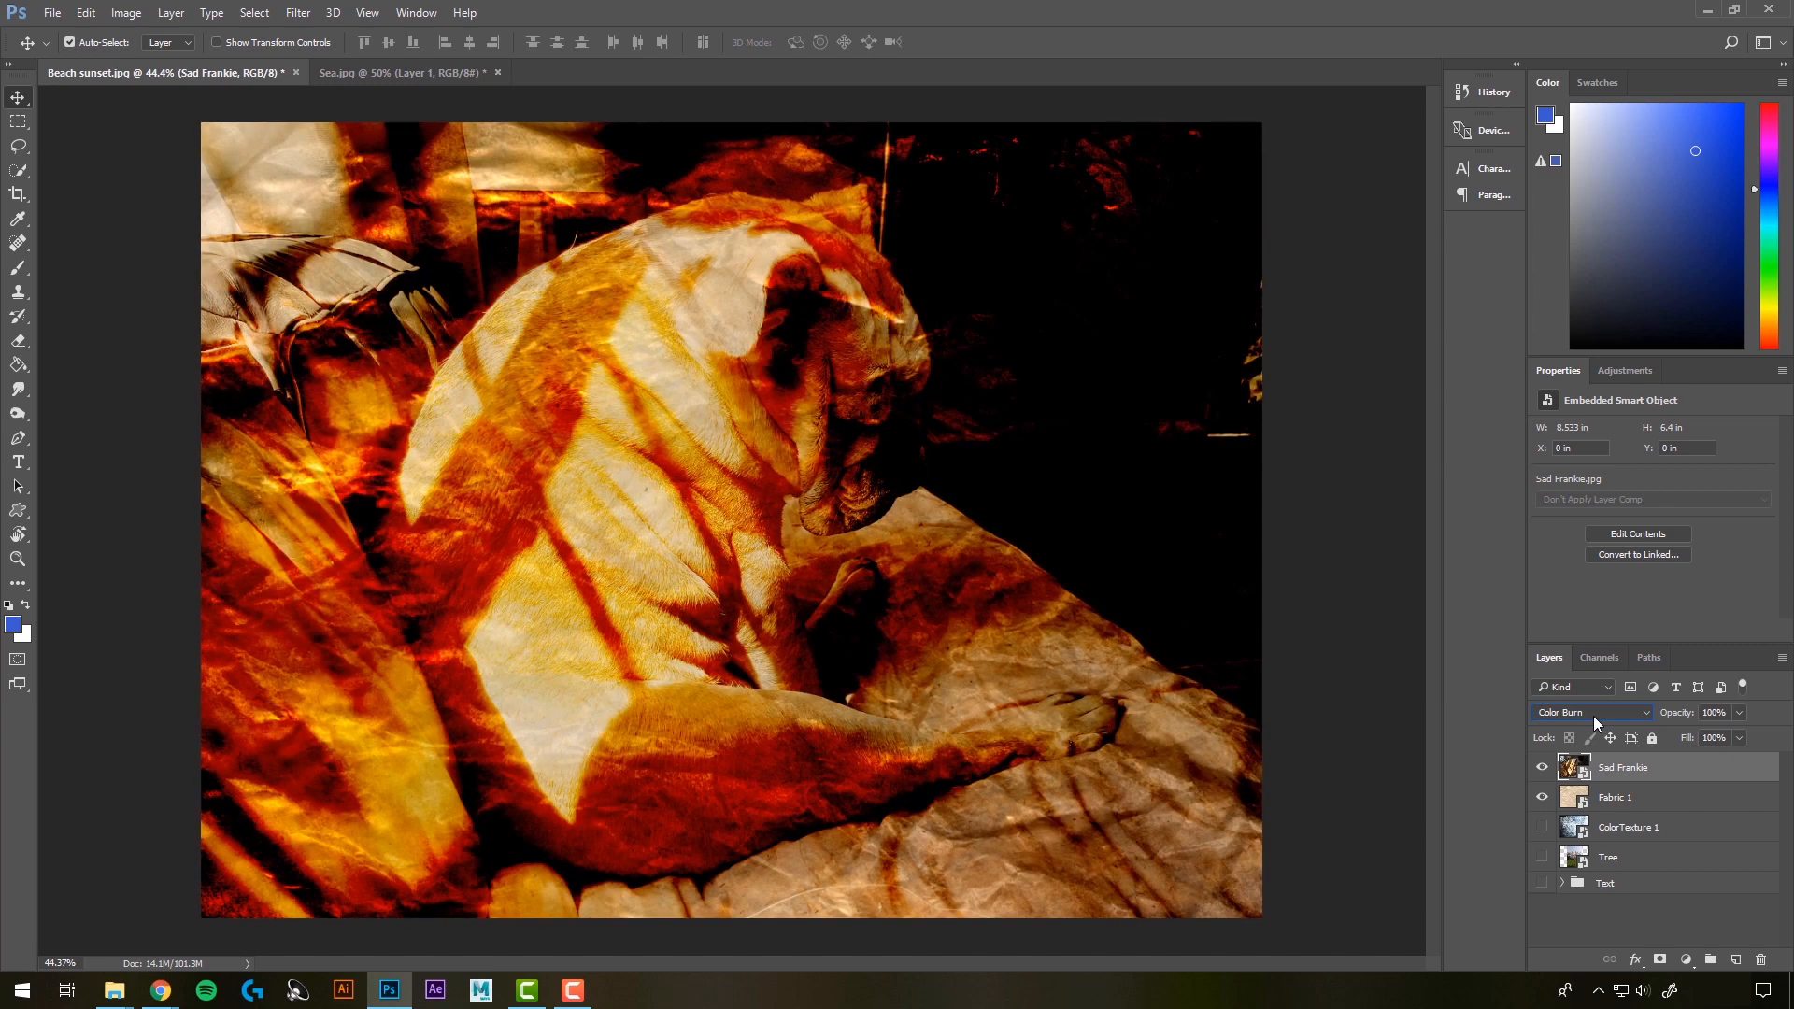
key(Down)
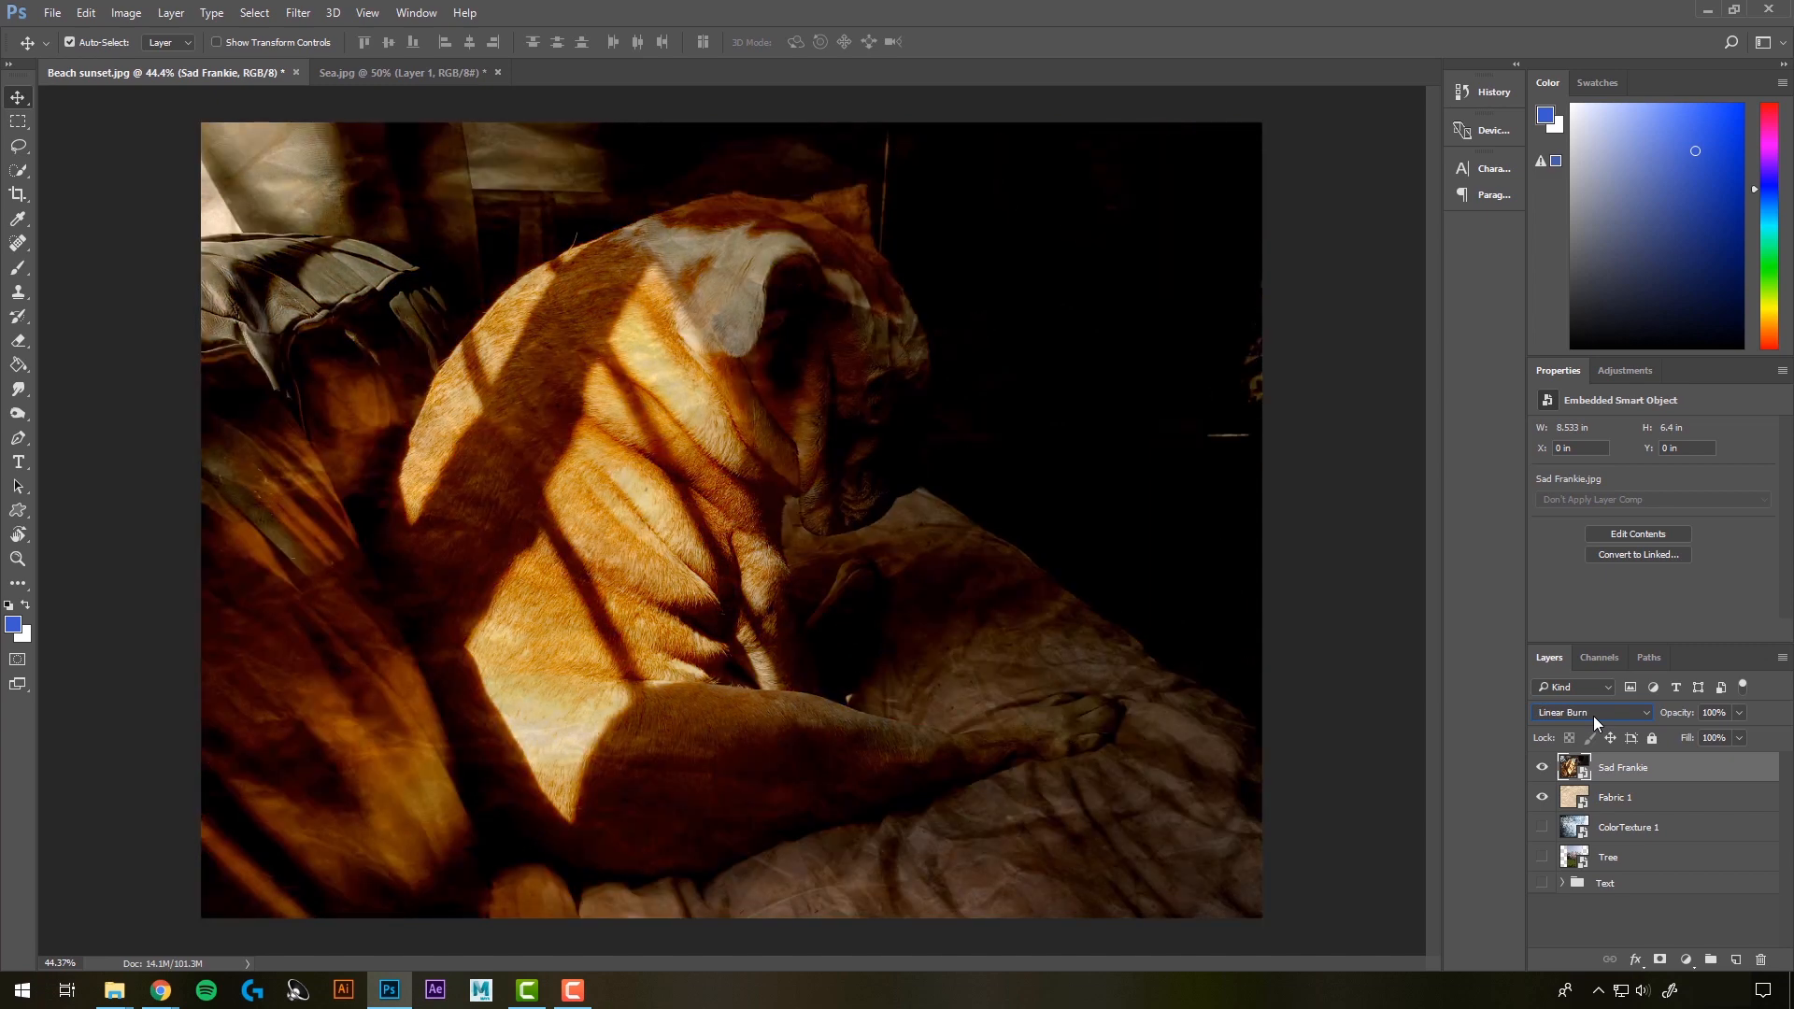
key(Down)
key(Down)
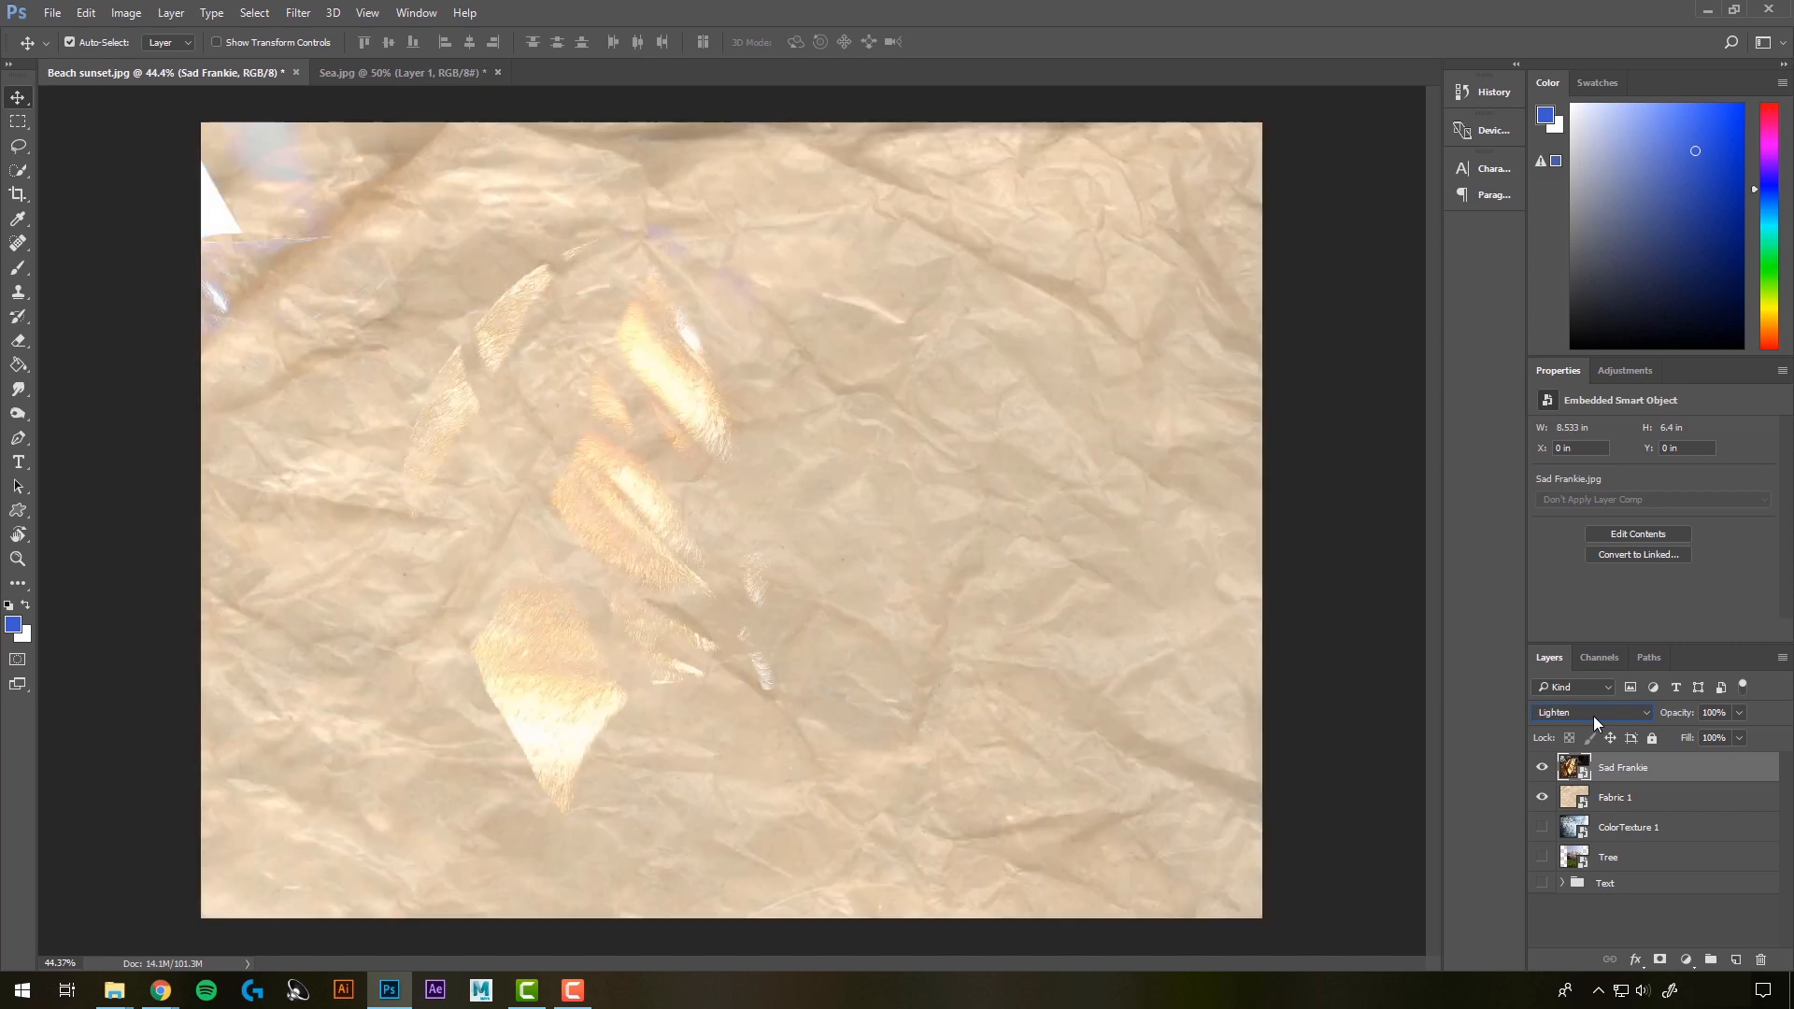
key(Down)
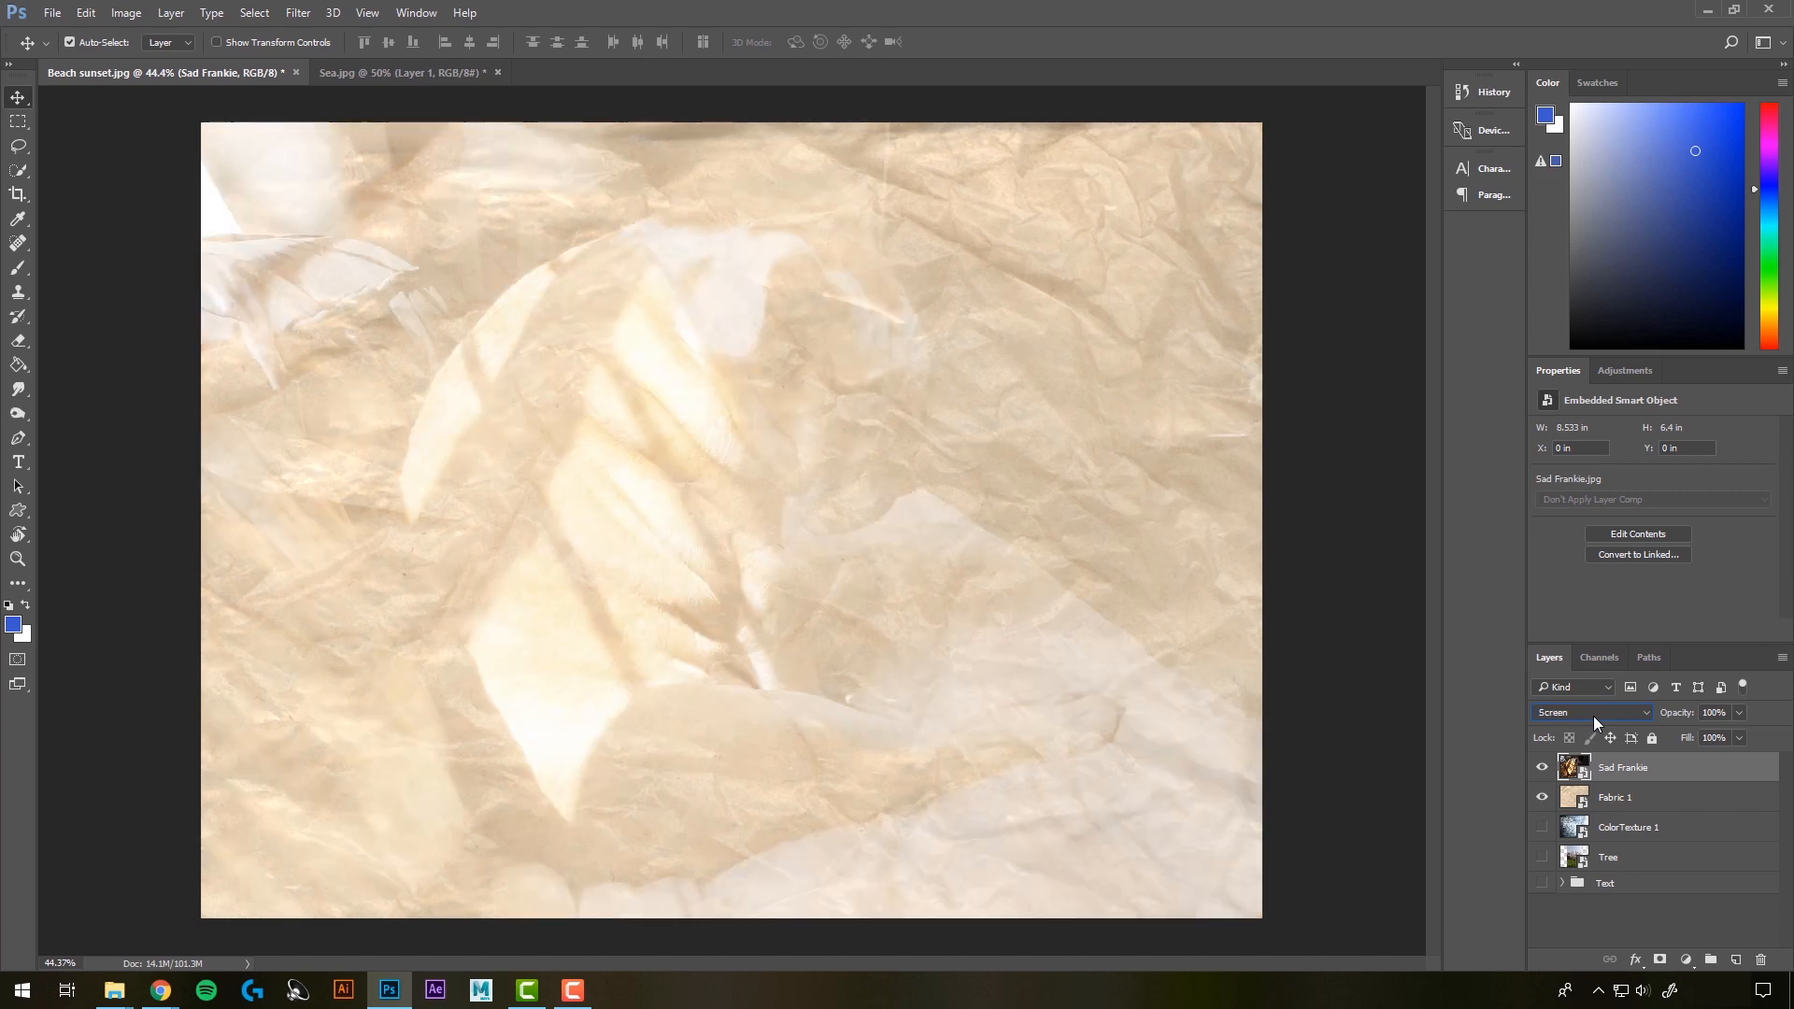
key(Down)
key(Down)
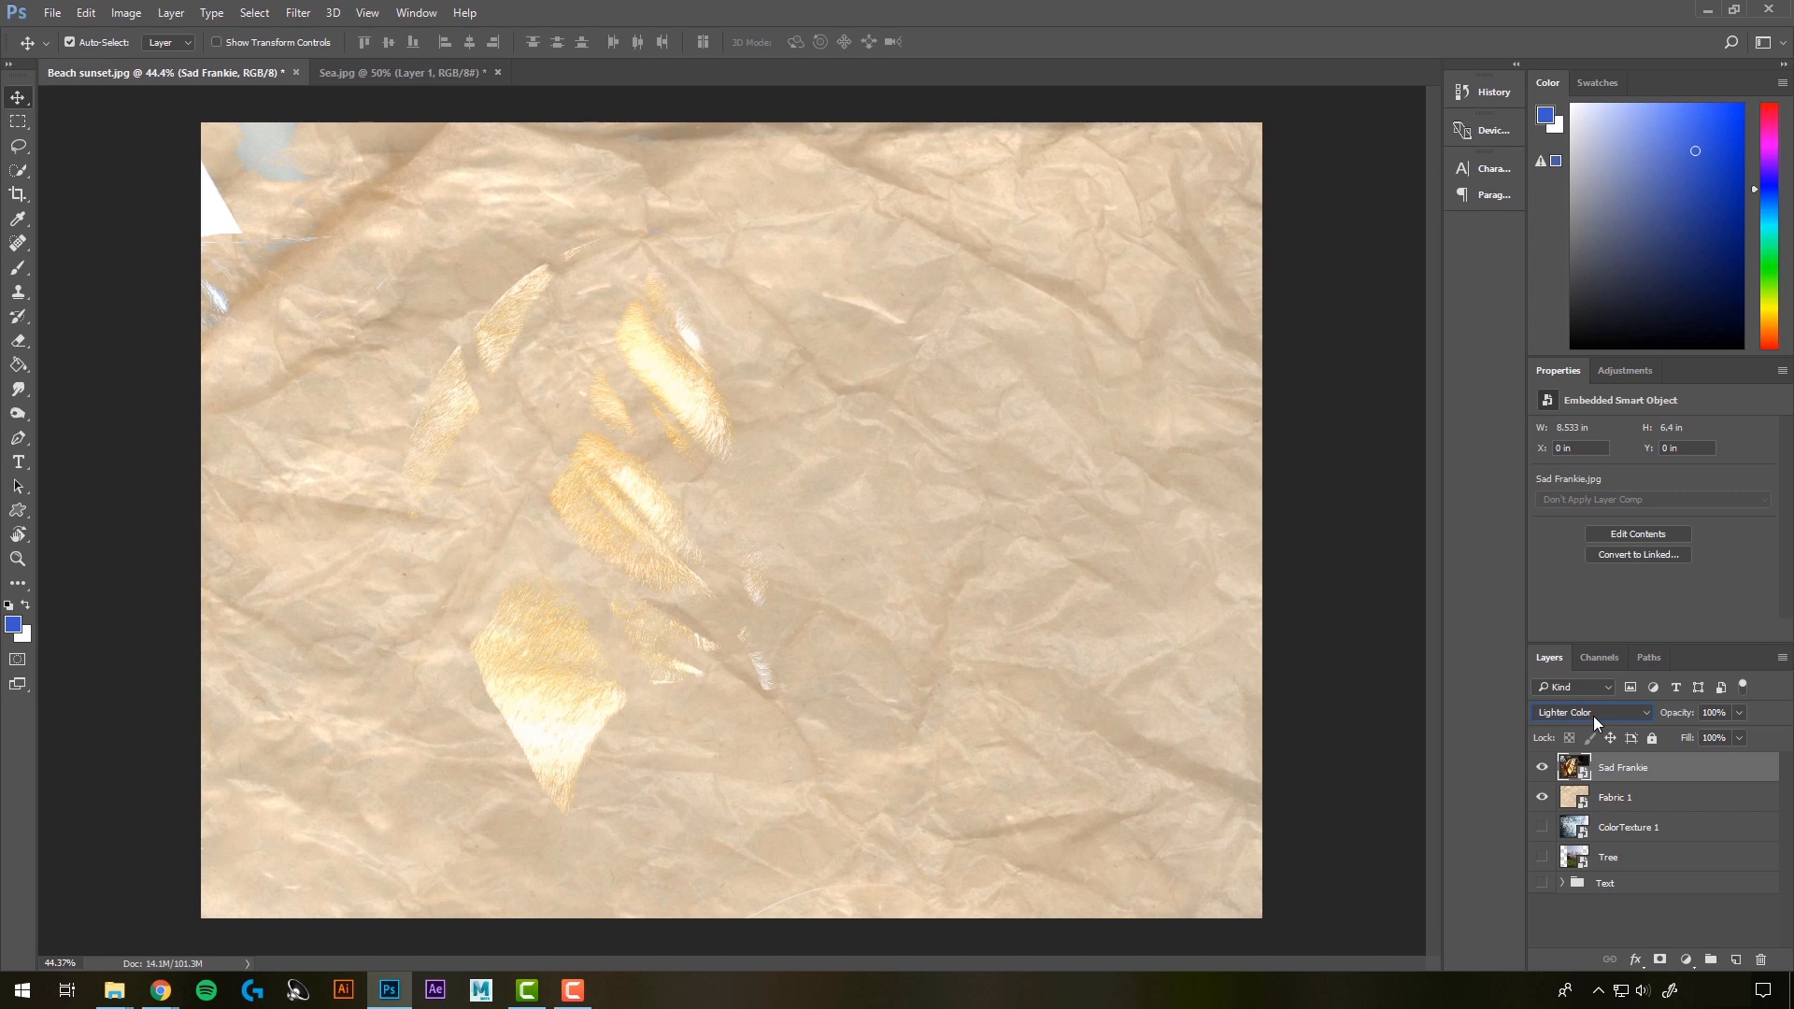
key(Down)
key(Down)
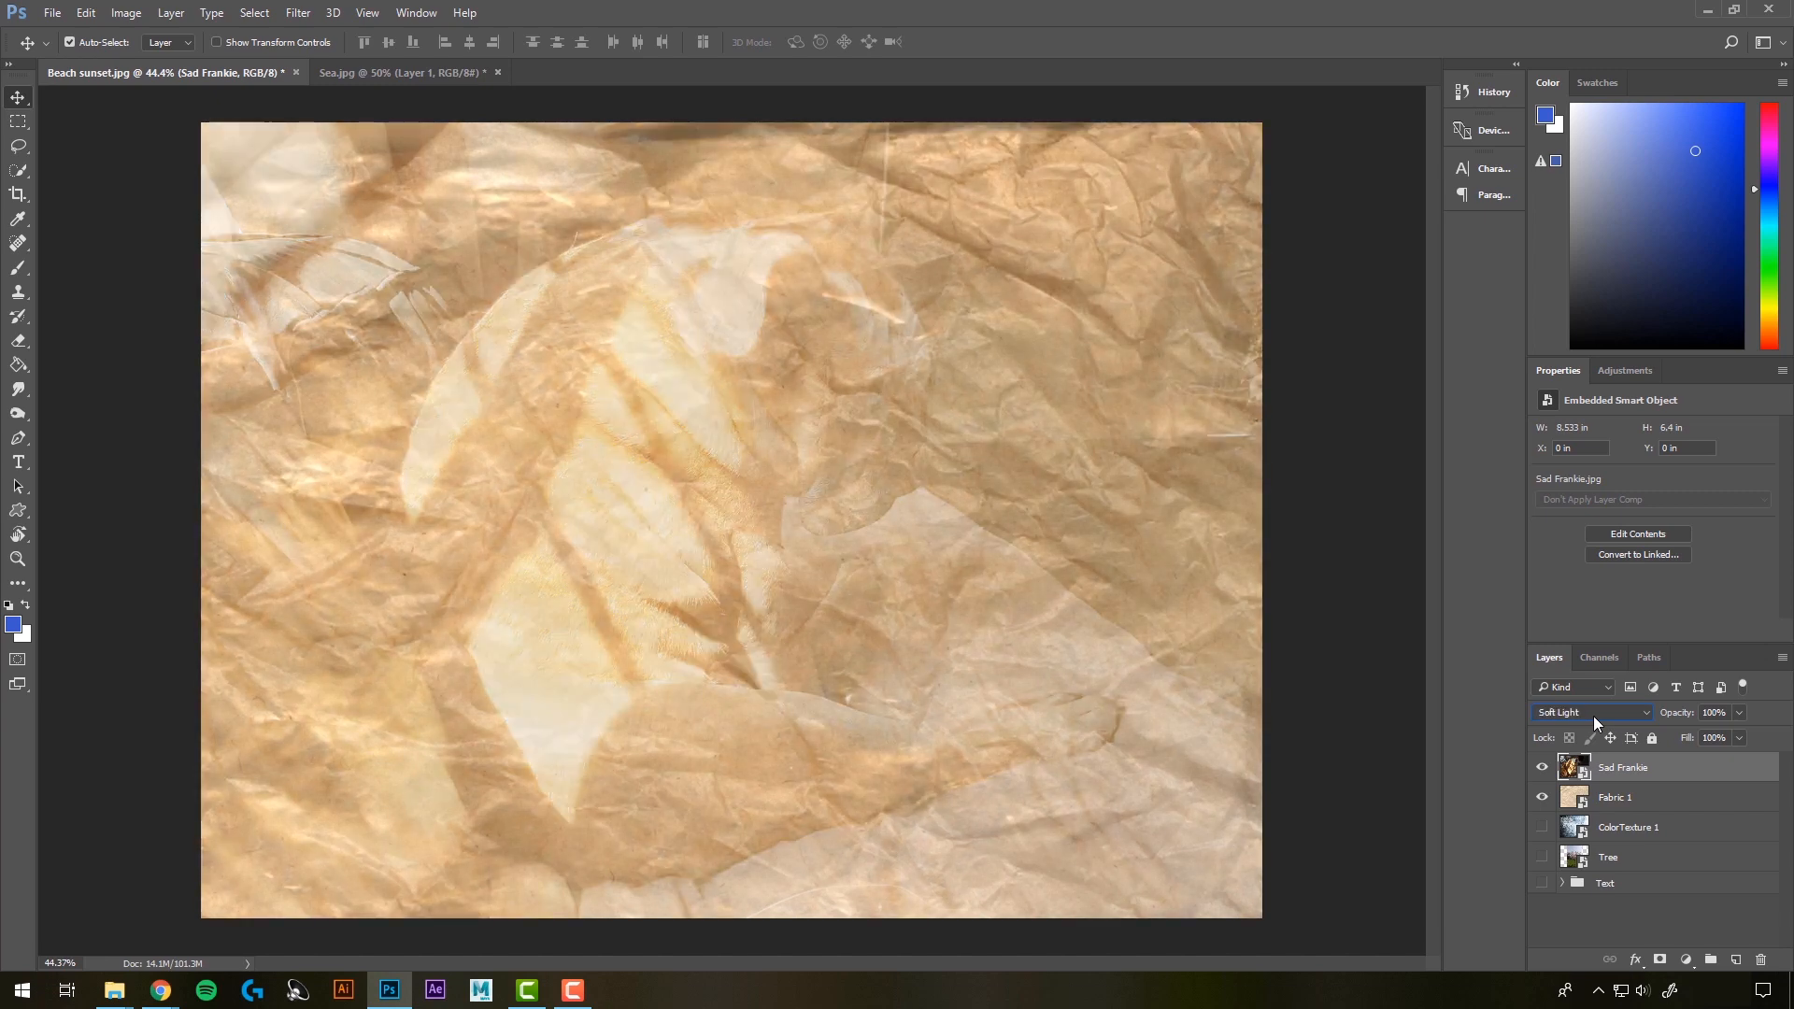
key(Down)
key(Down)
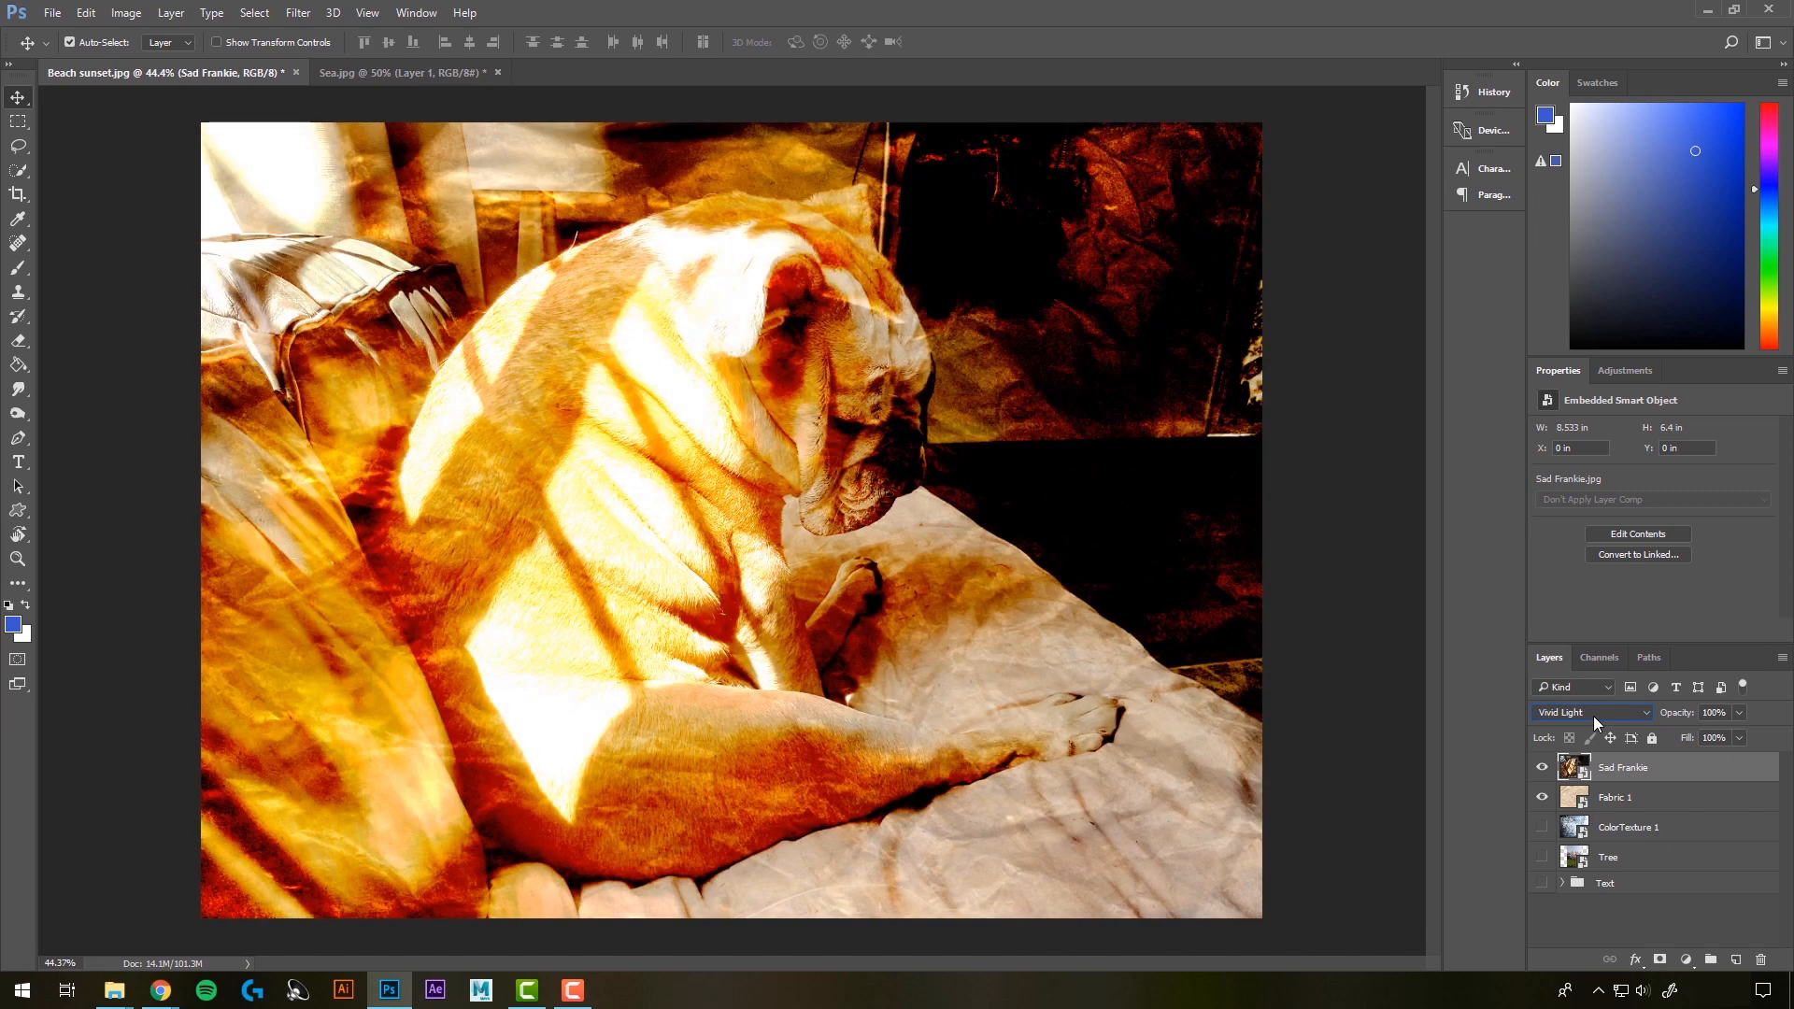
key(Down)
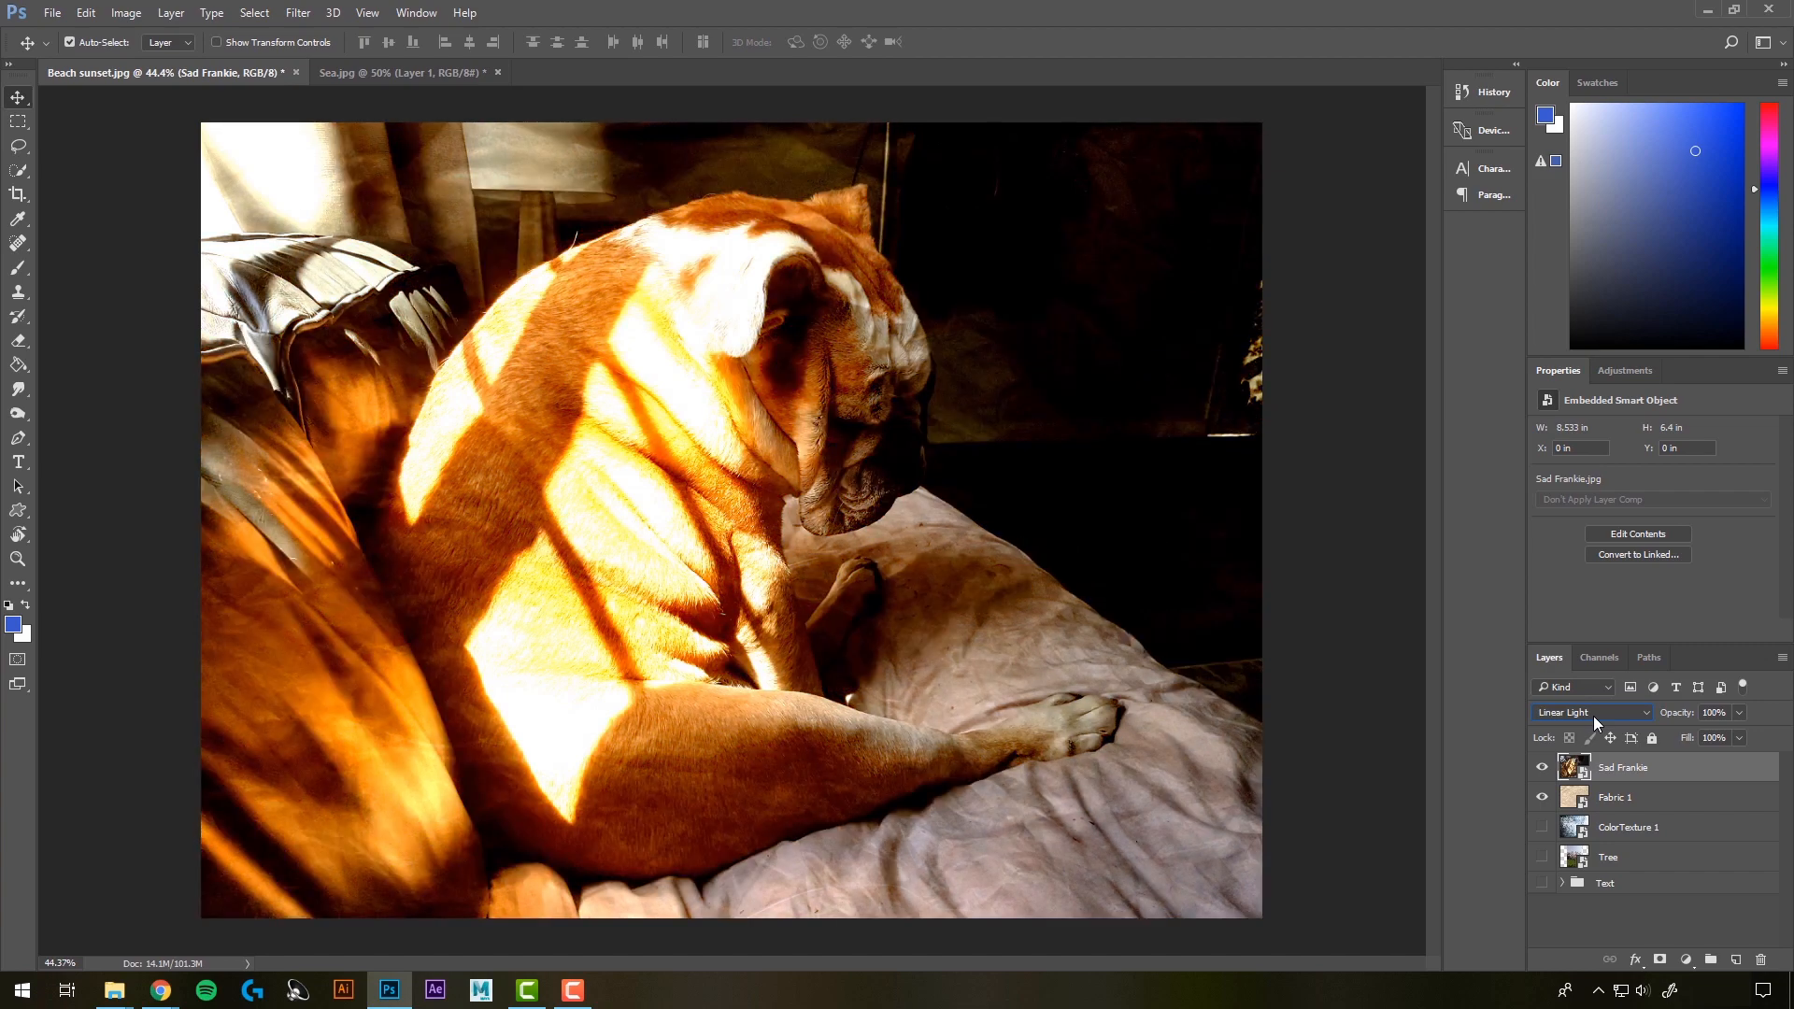
key(Down)
key(Down)
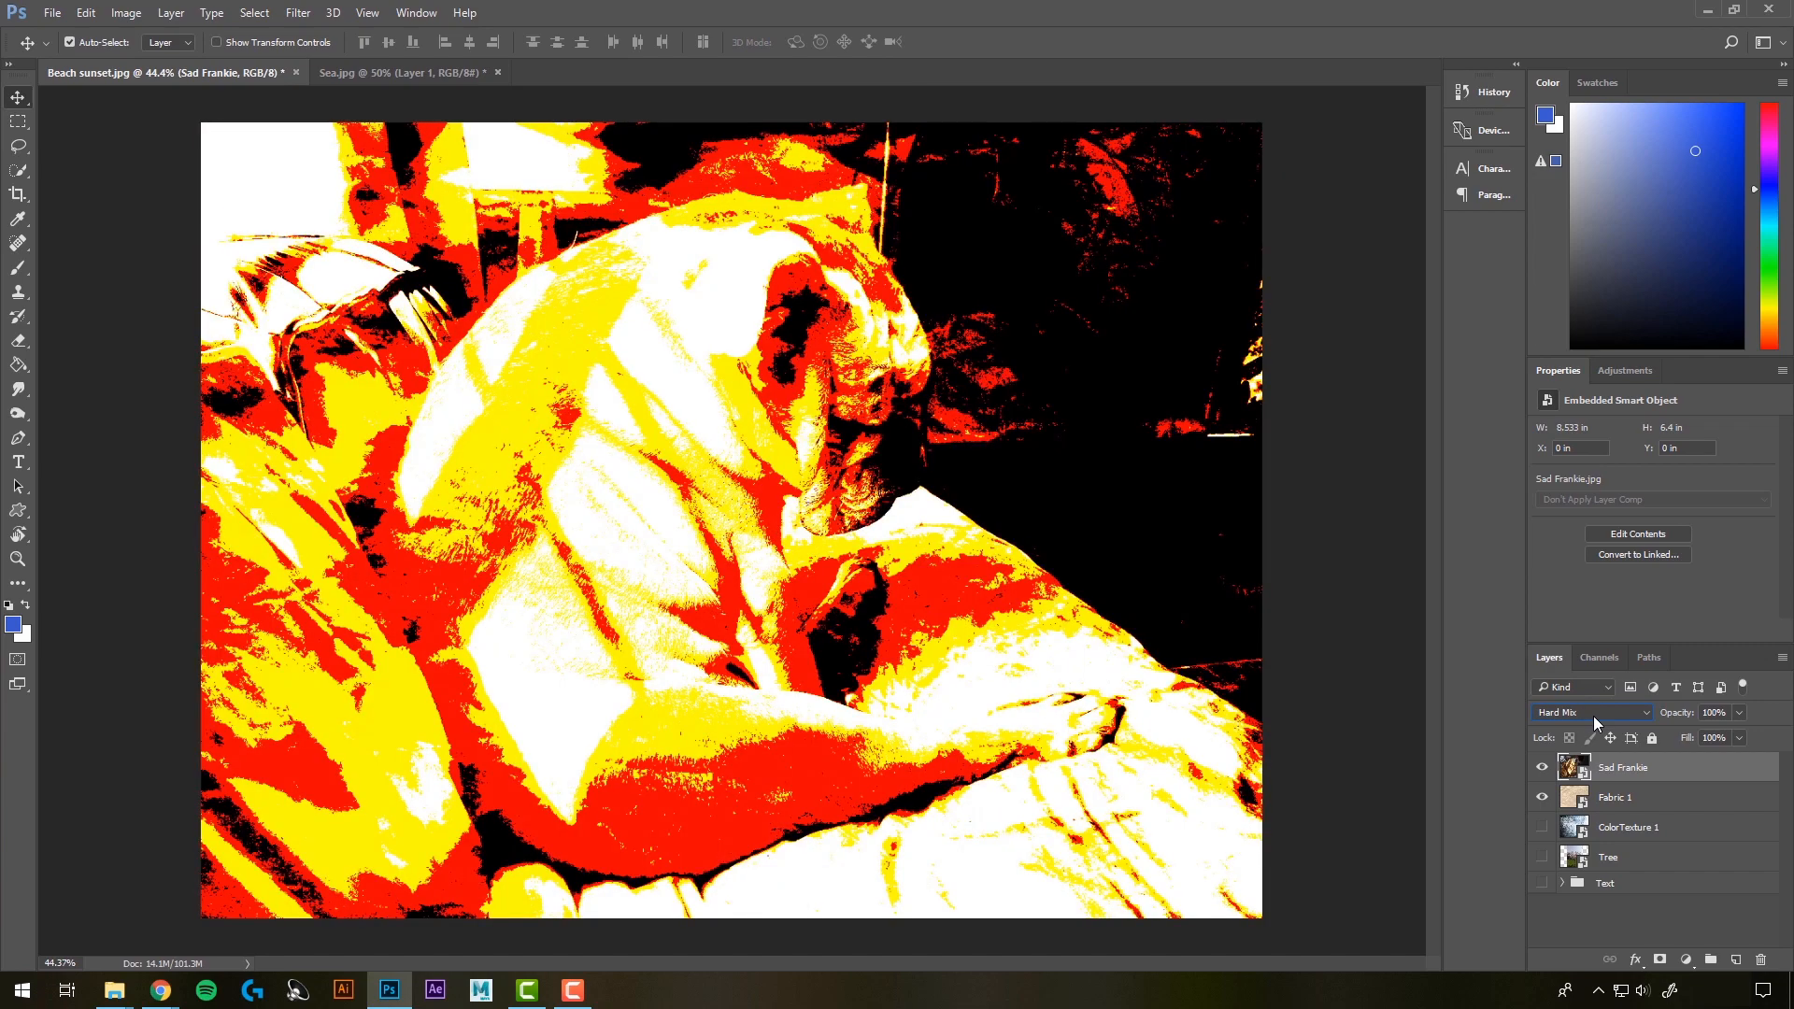
key(Down)
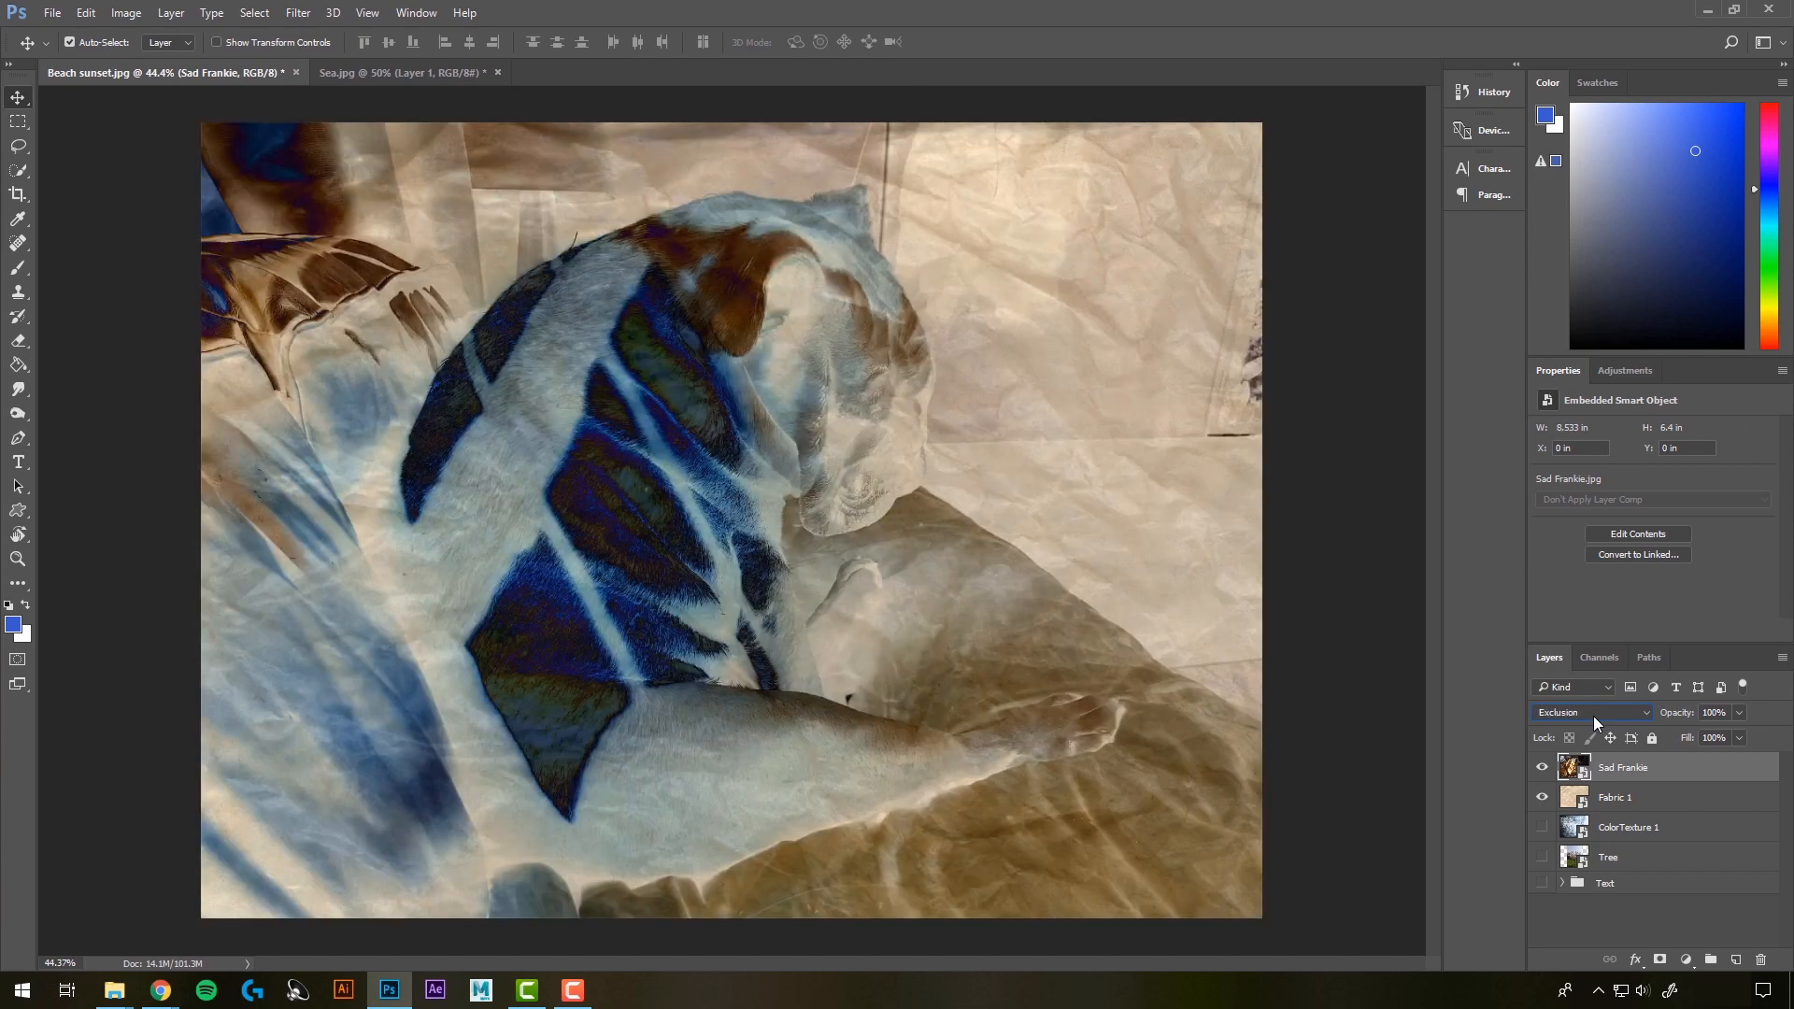
key(Down)
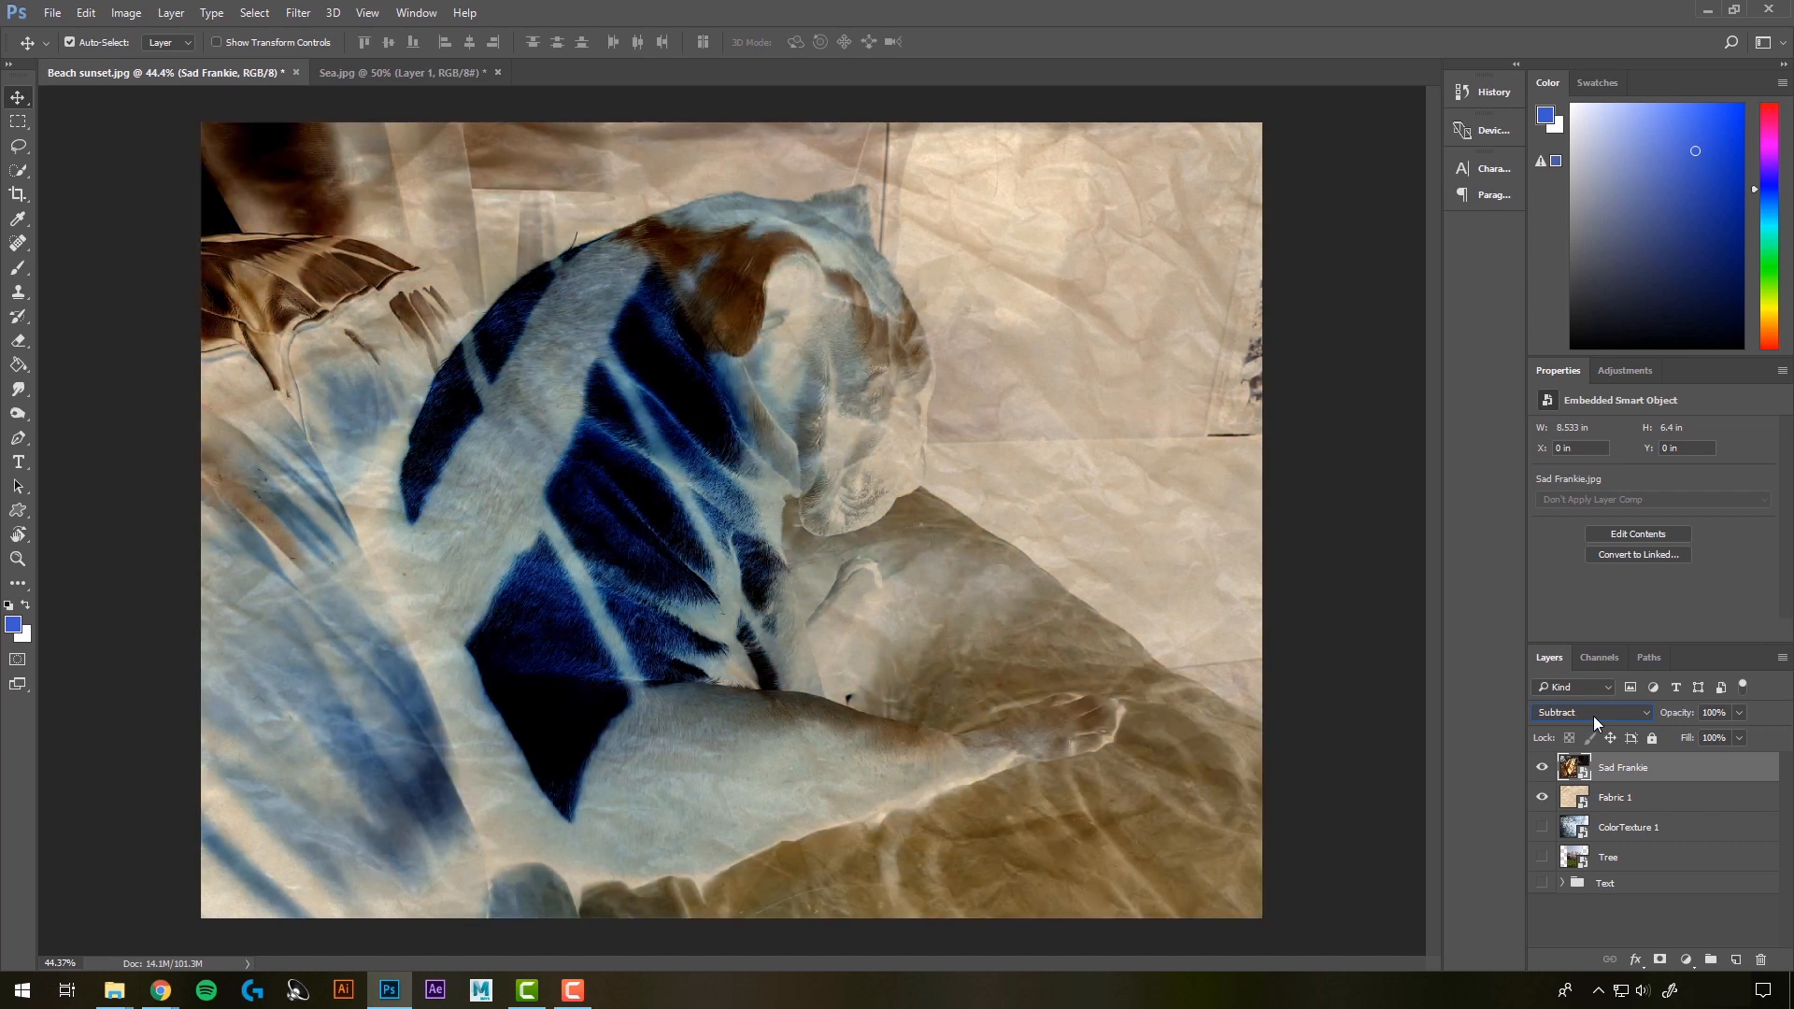
key(Down)
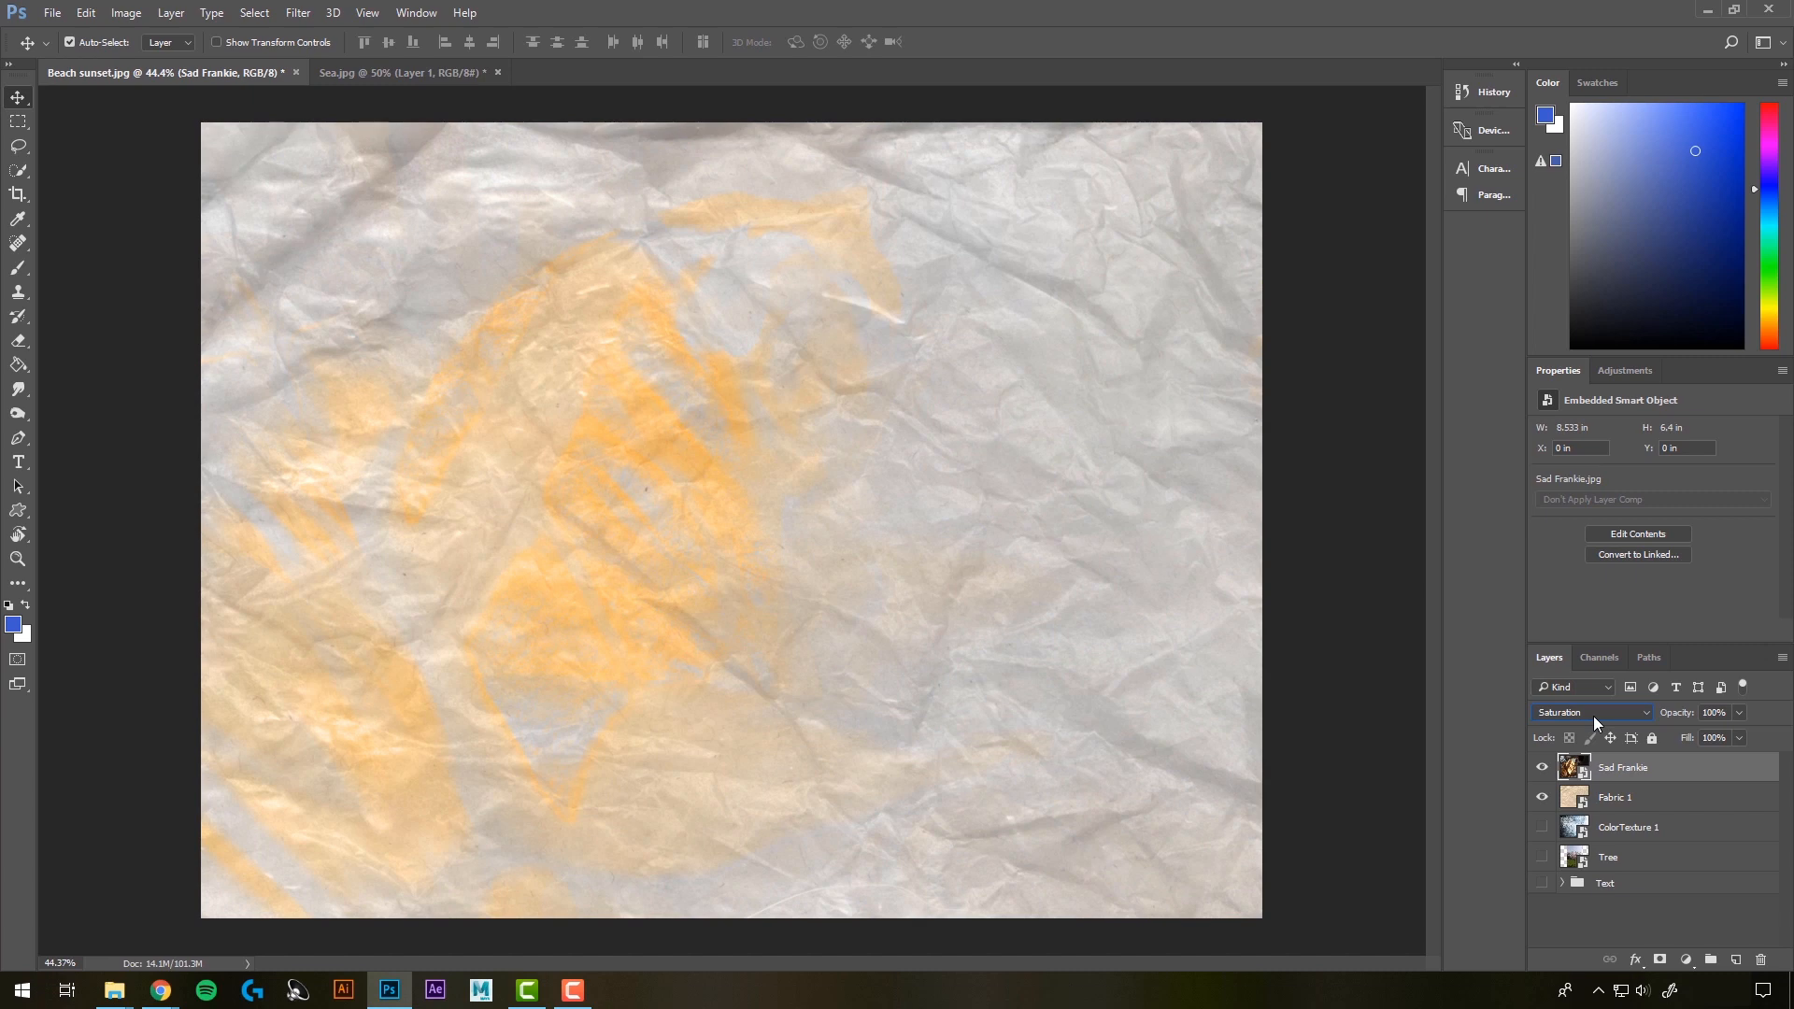
key(Down)
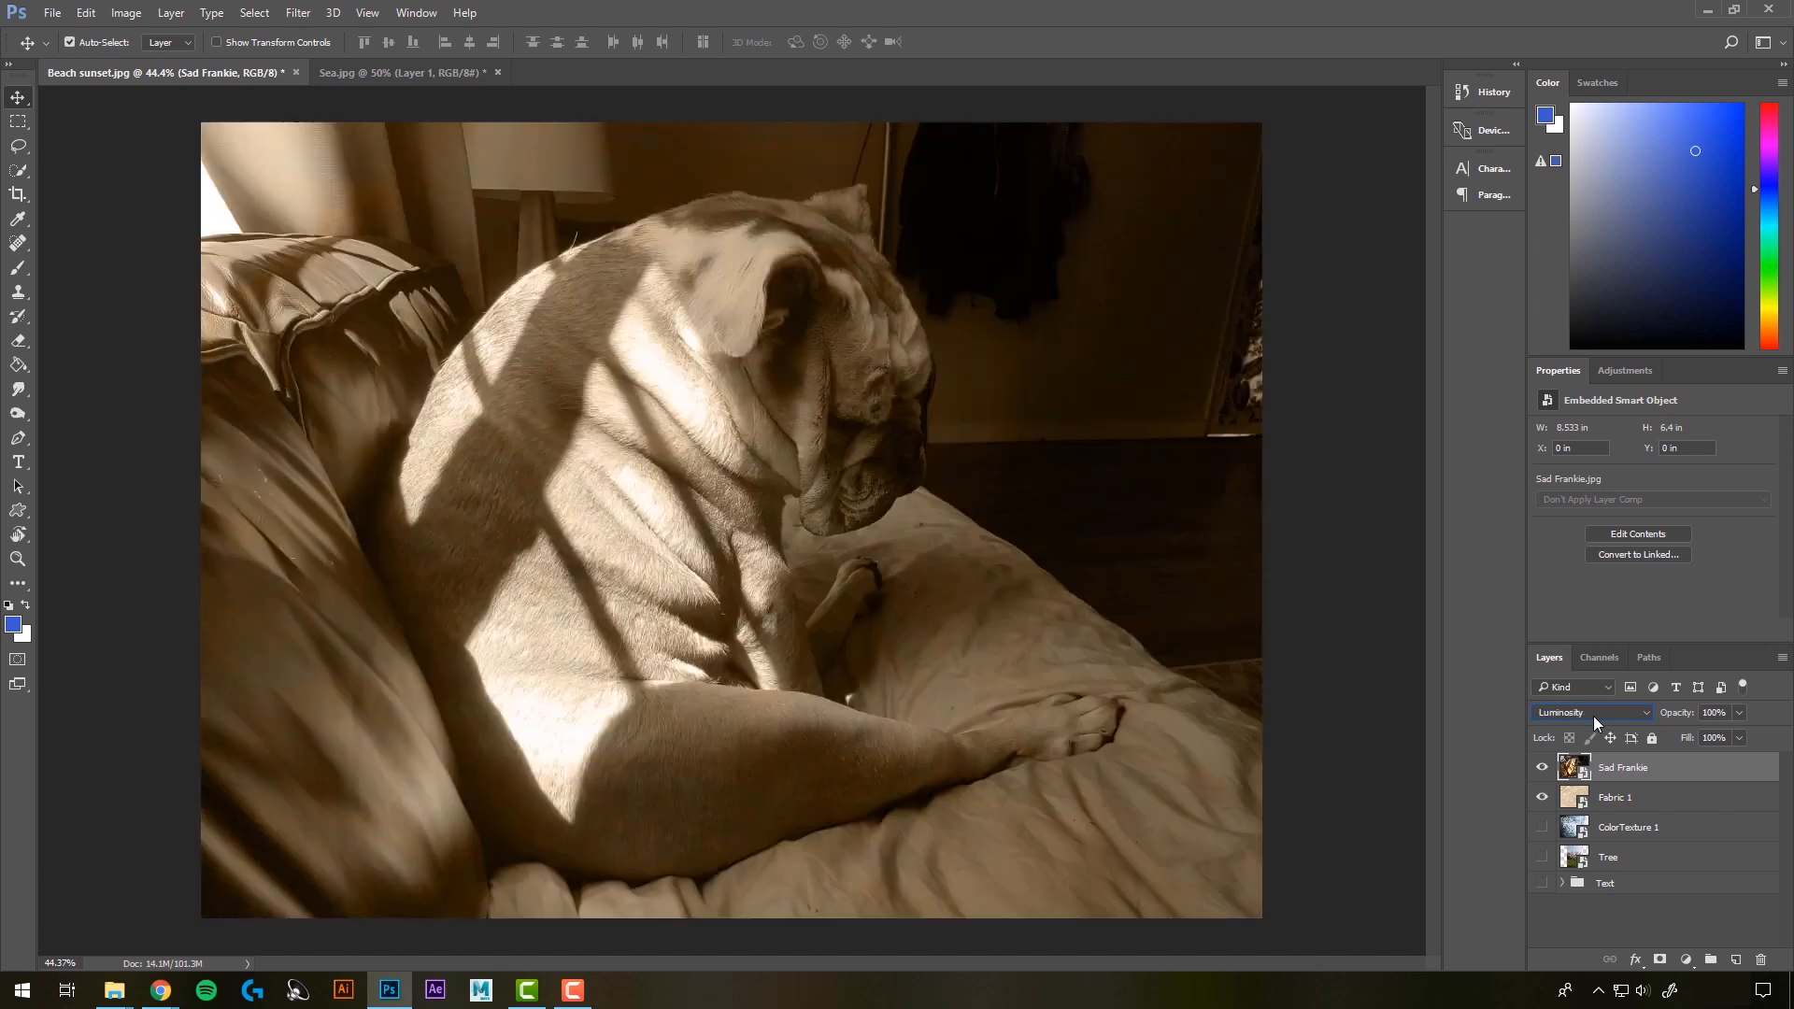
Step: Switch the Sad Frankie layer's blend mode briefly to Darken, then return it to Normal
click(1594, 715)
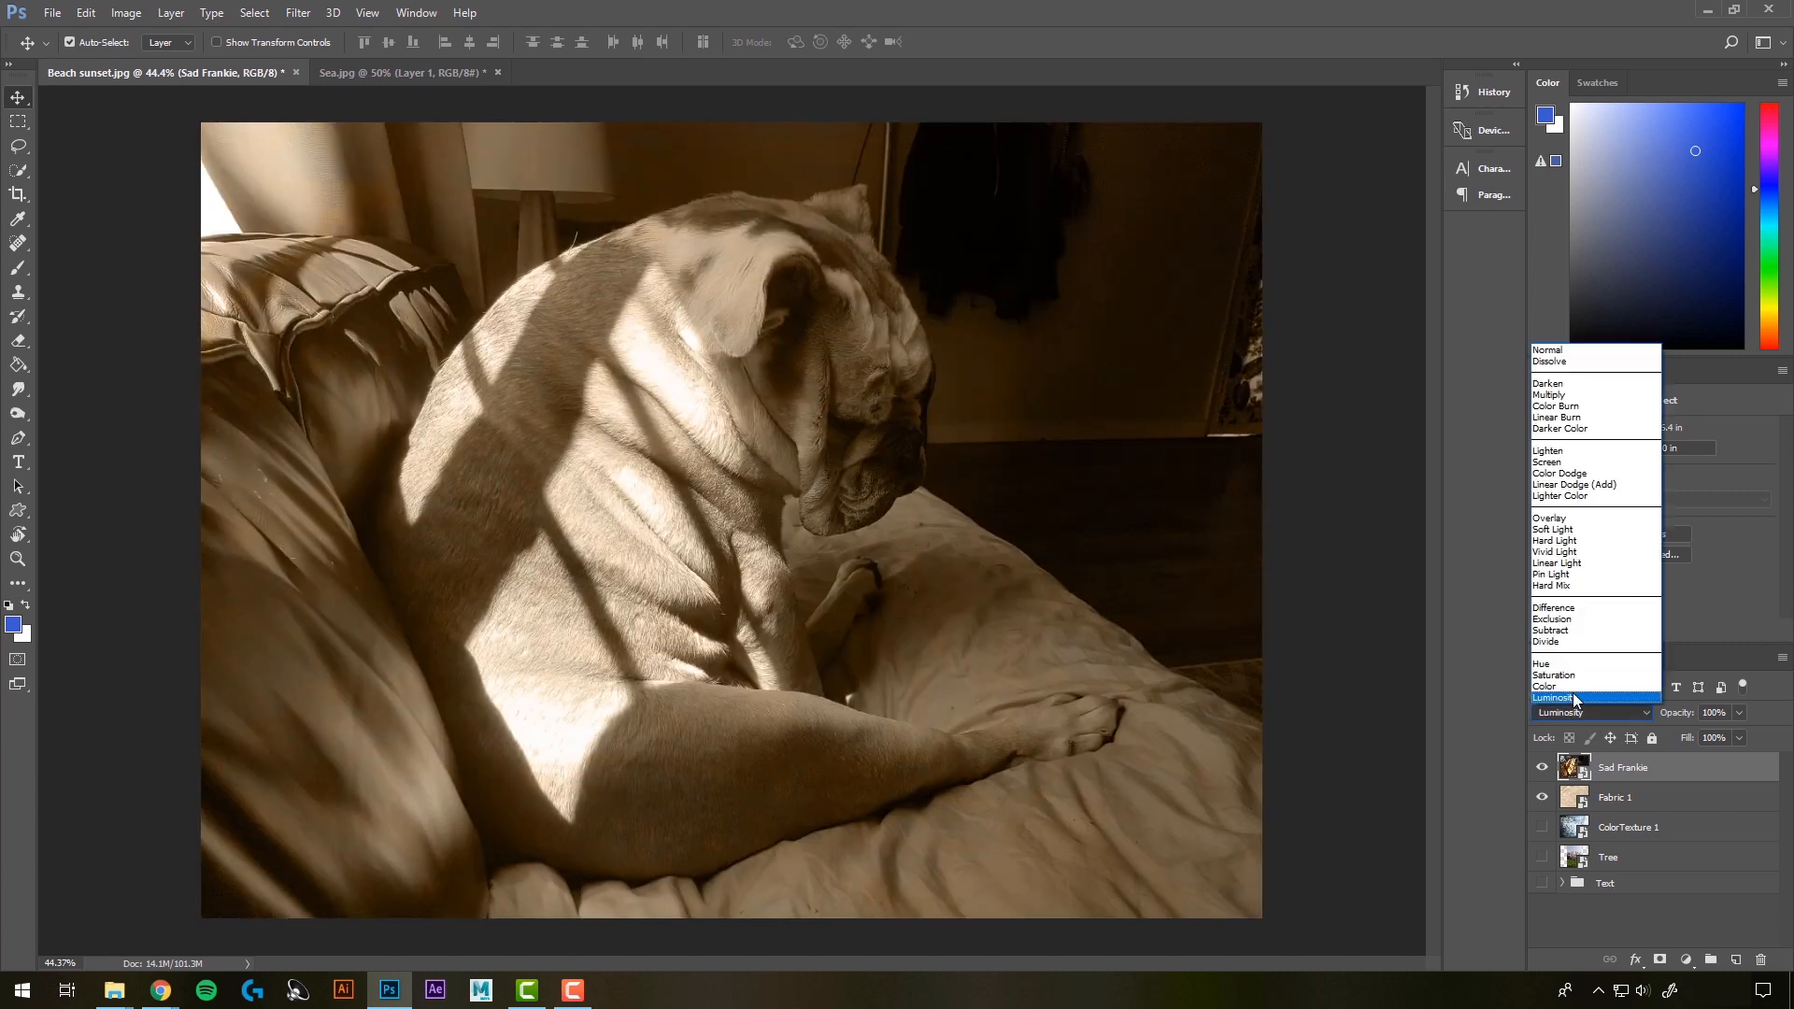
click(1575, 385)
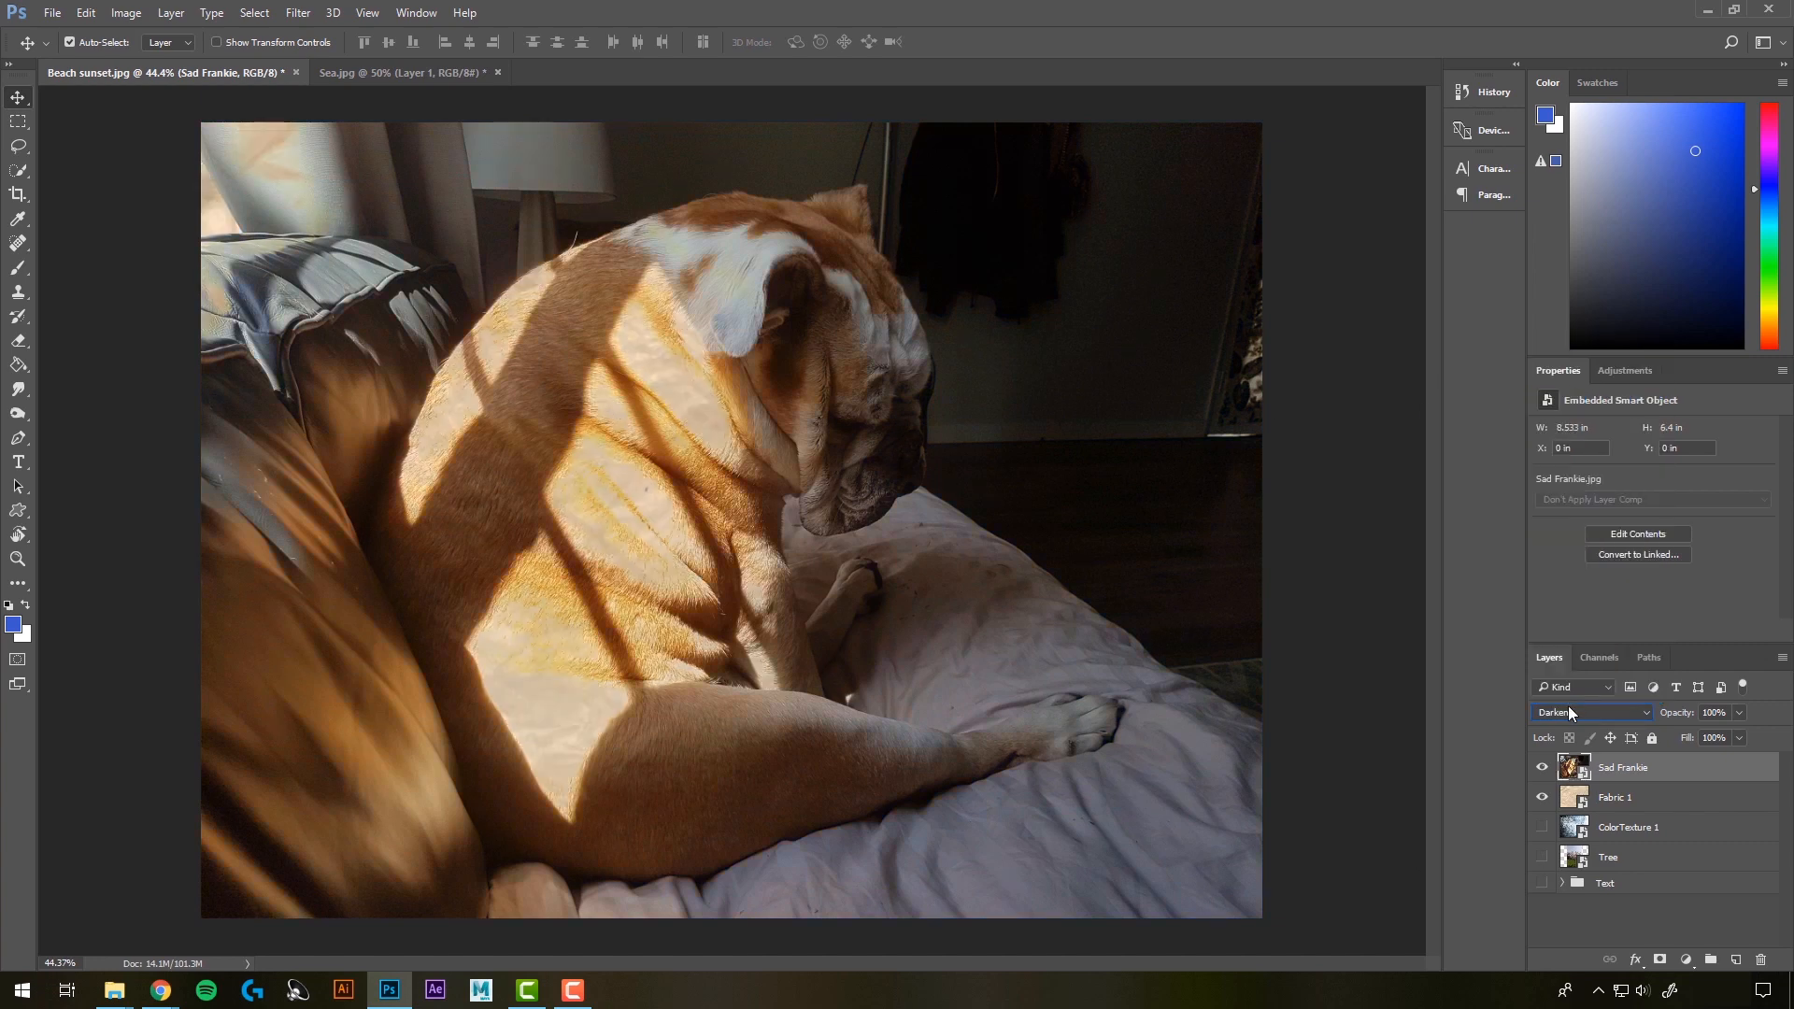
click(1568, 712)
click(1567, 351)
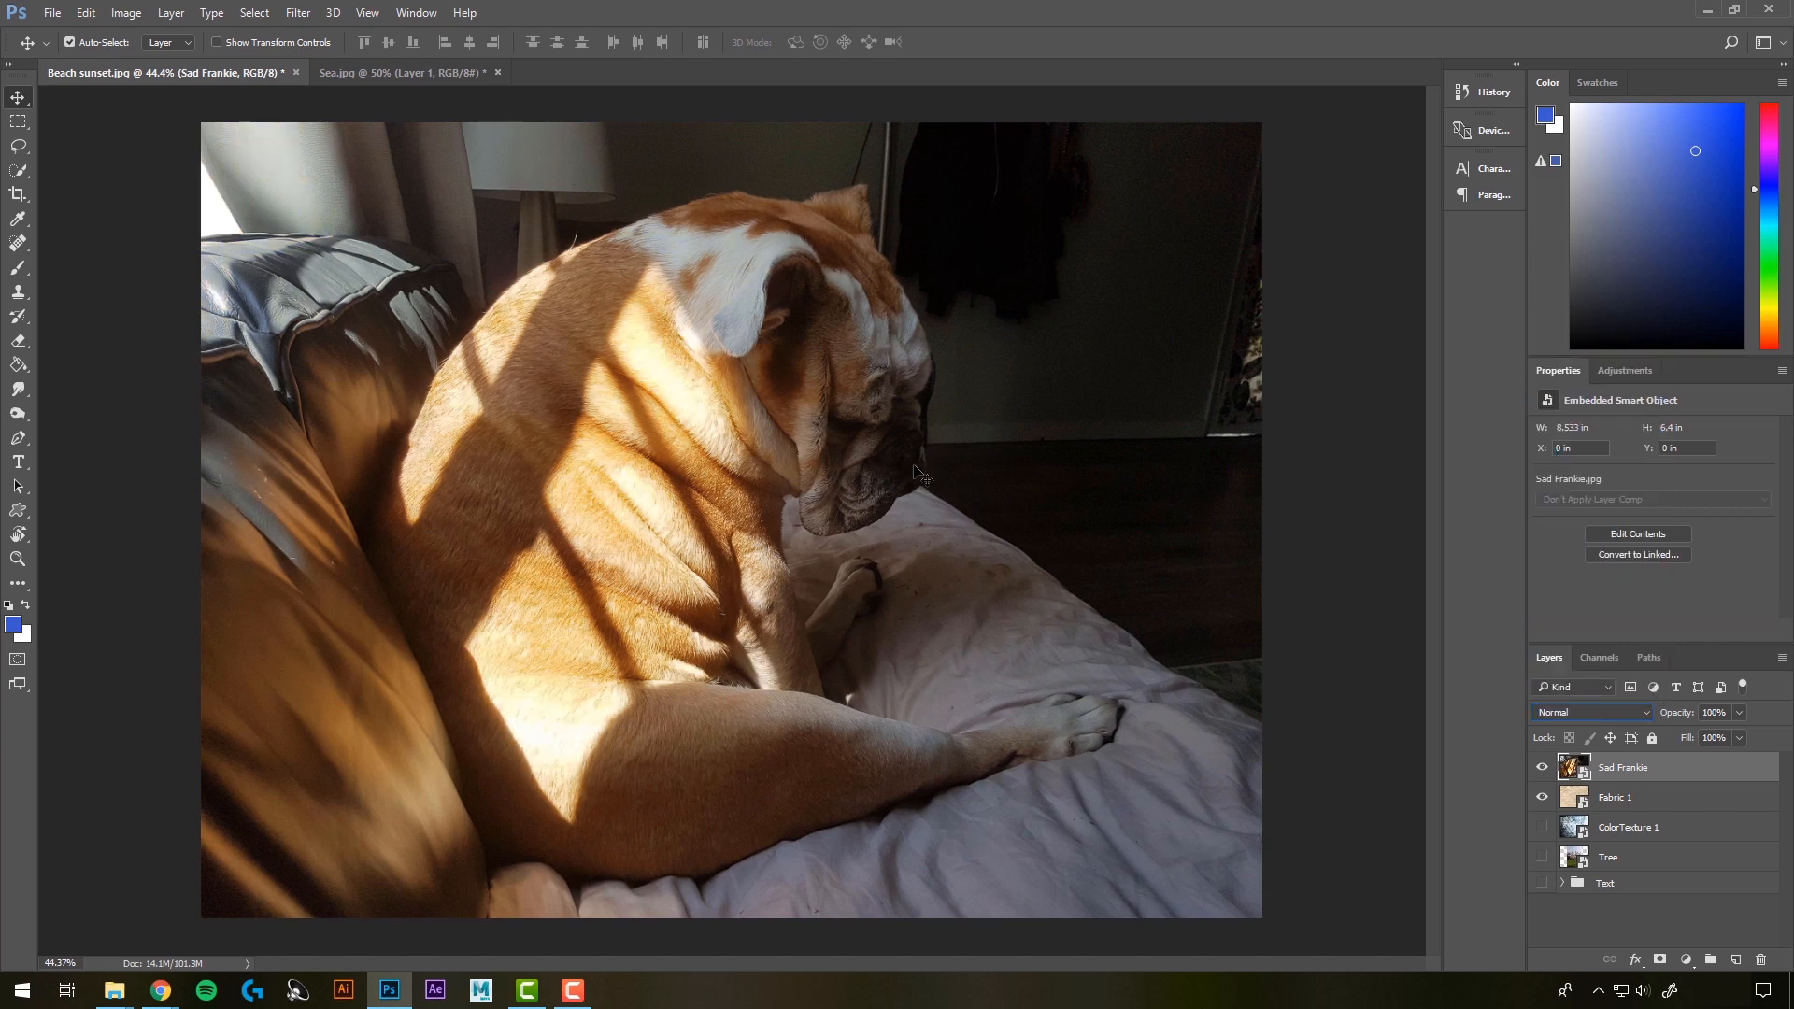
Step: Move the Sad Frankie layer below Fabric 1 and set the Fabric 1 layer's blend mode to Darken
drag(1625, 773, 1628, 814)
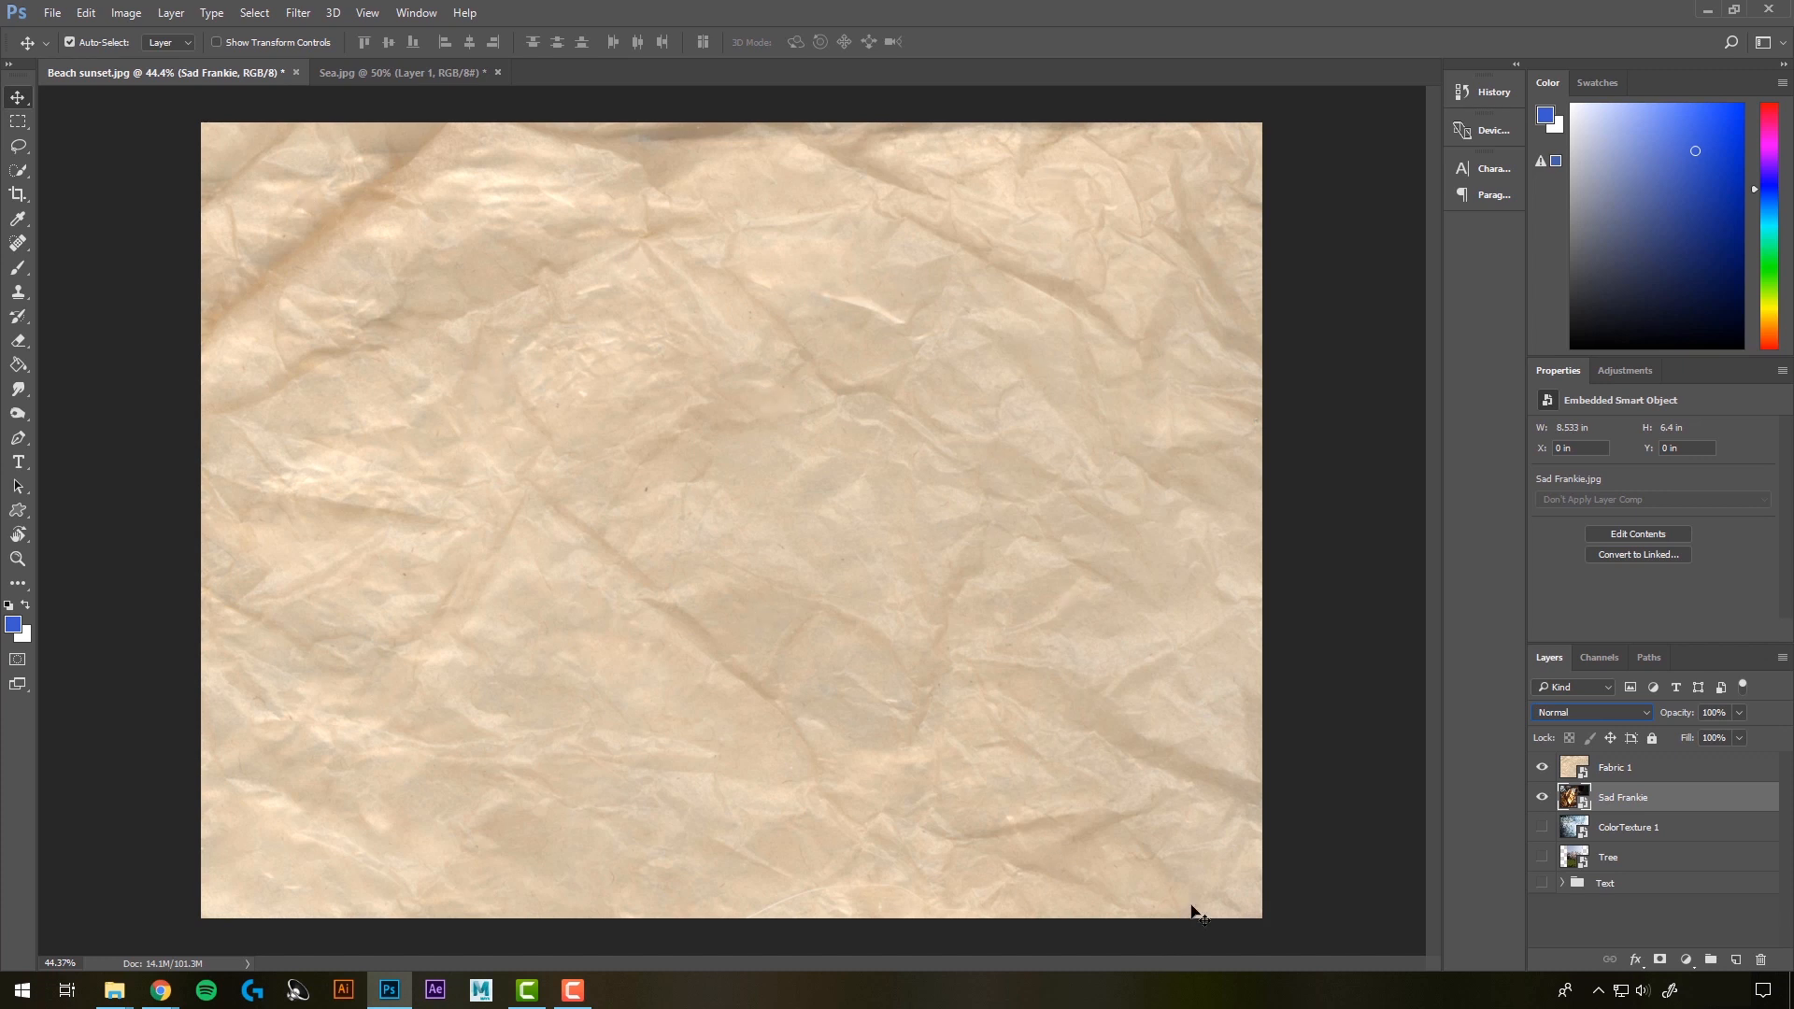
click(1628, 772)
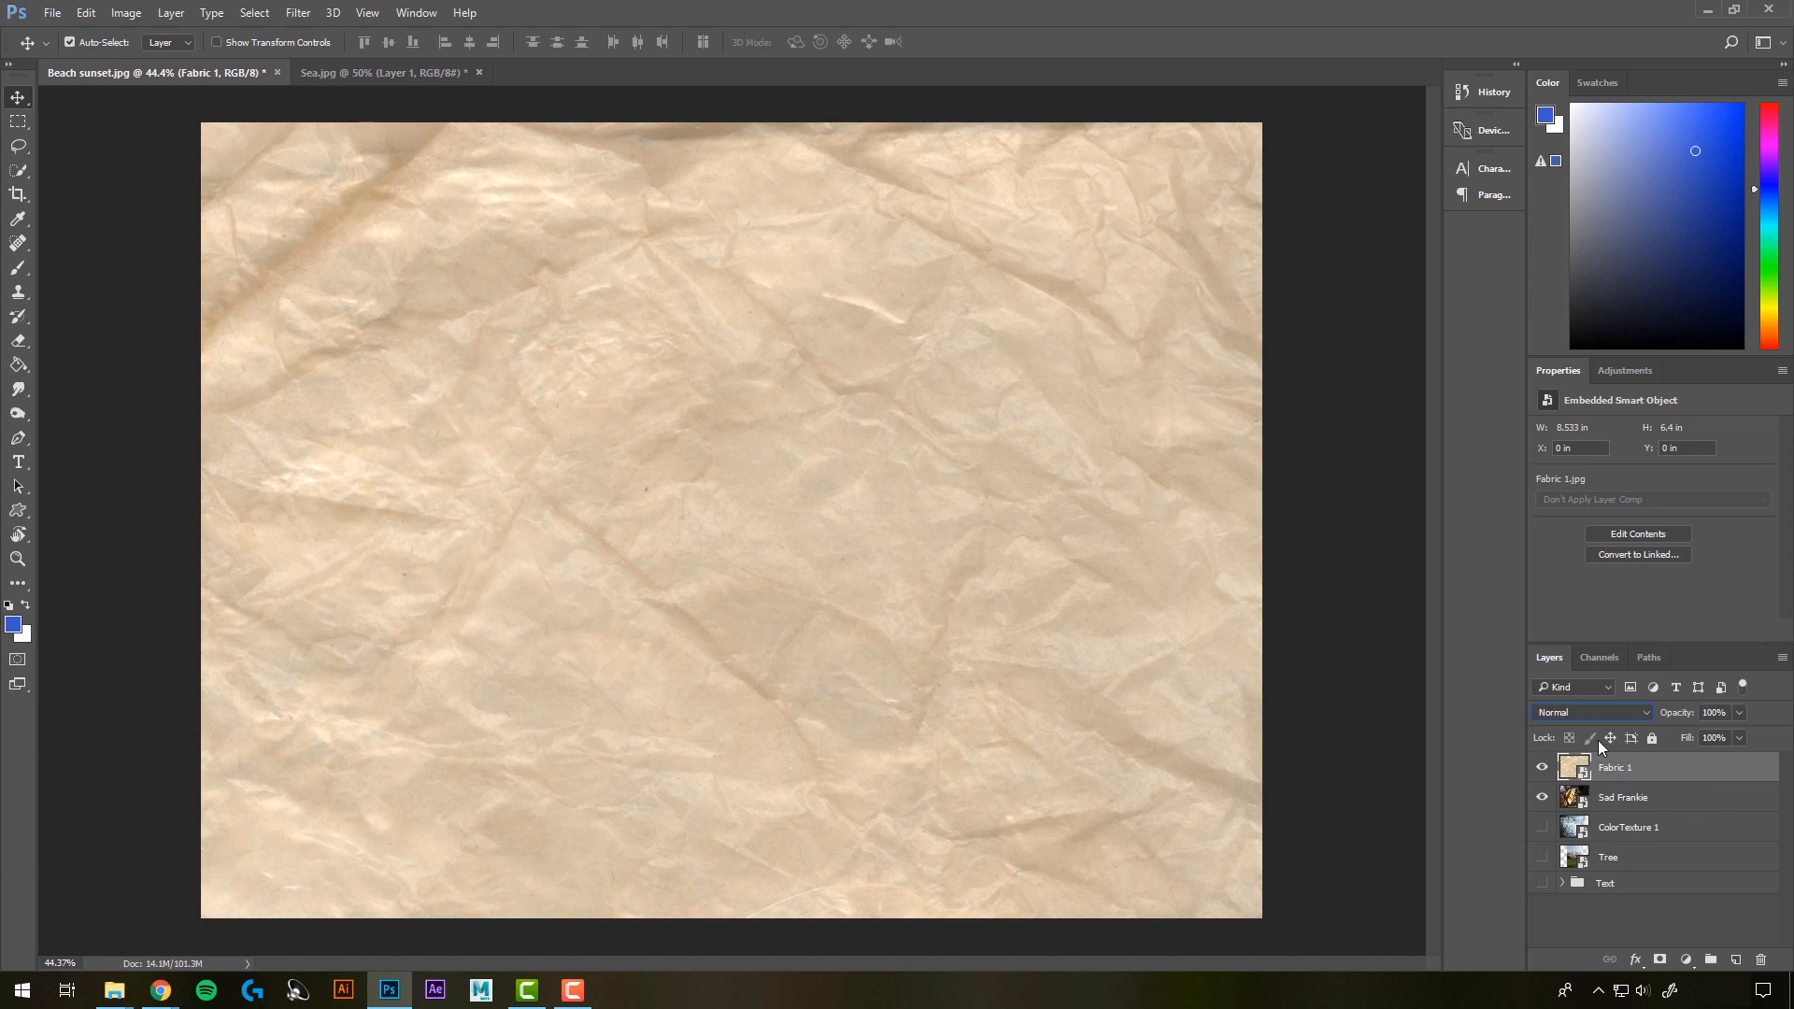
click(1590, 712)
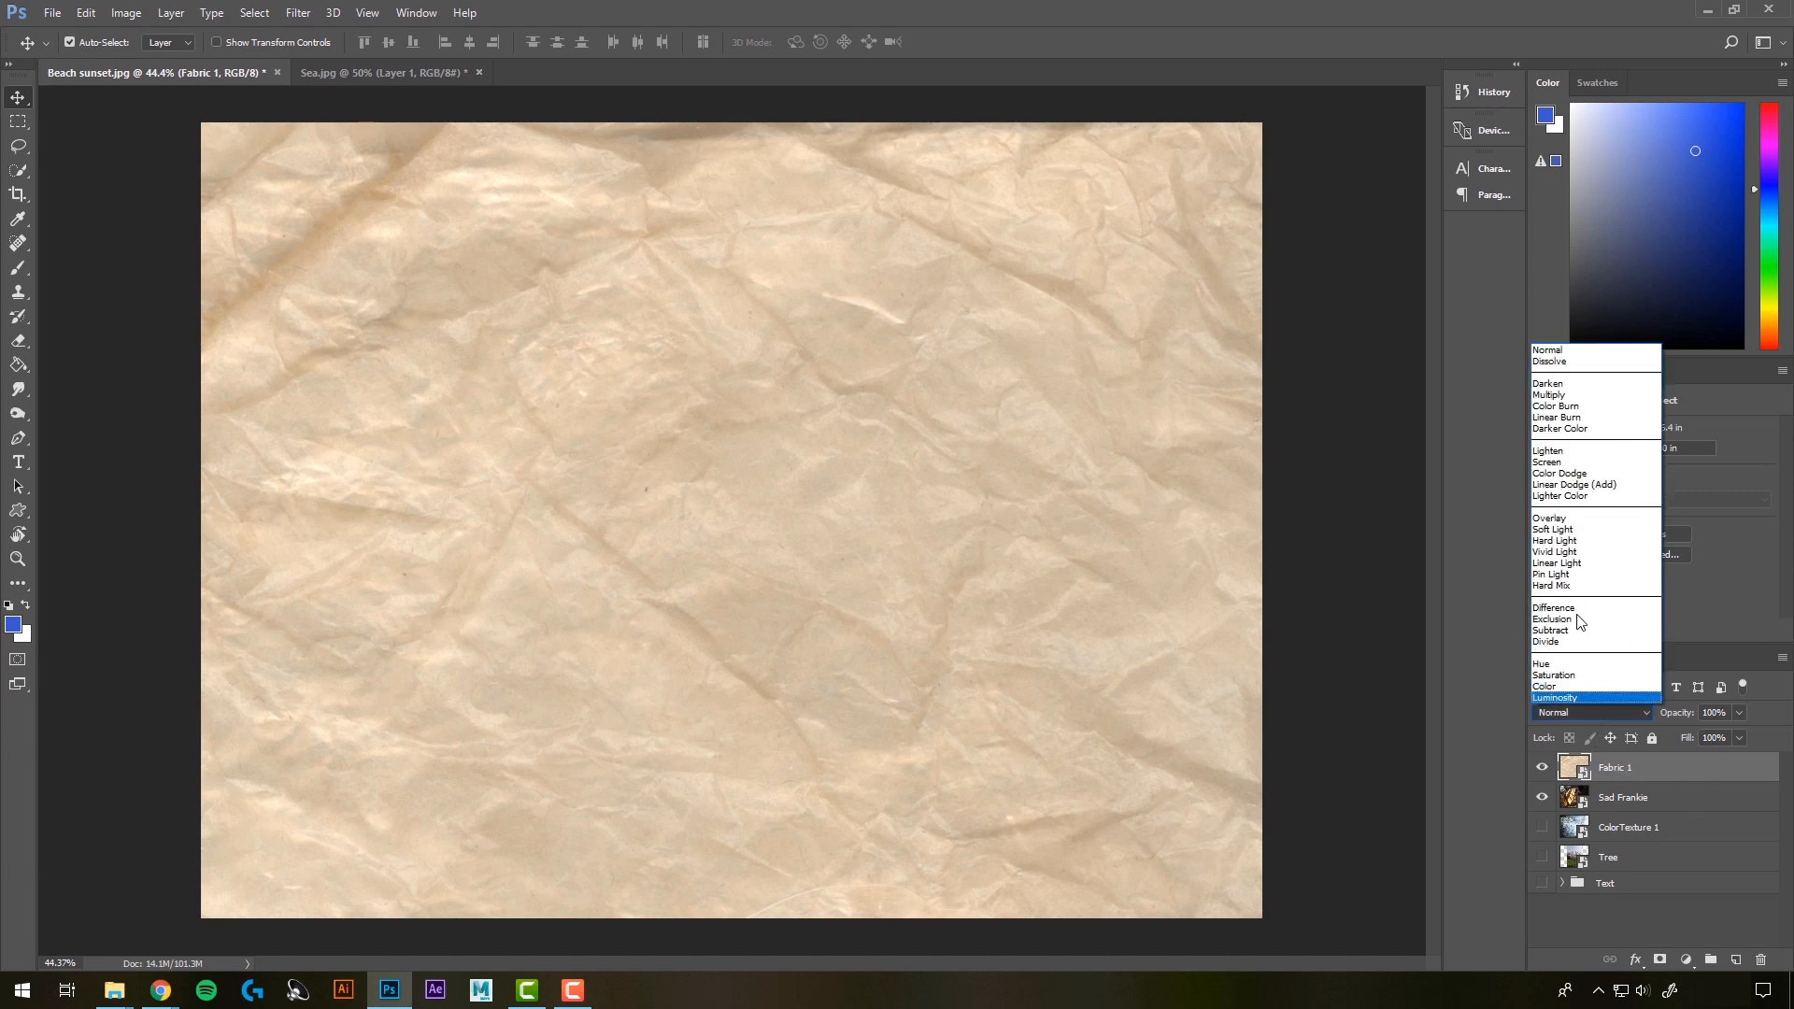
click(1553, 390)
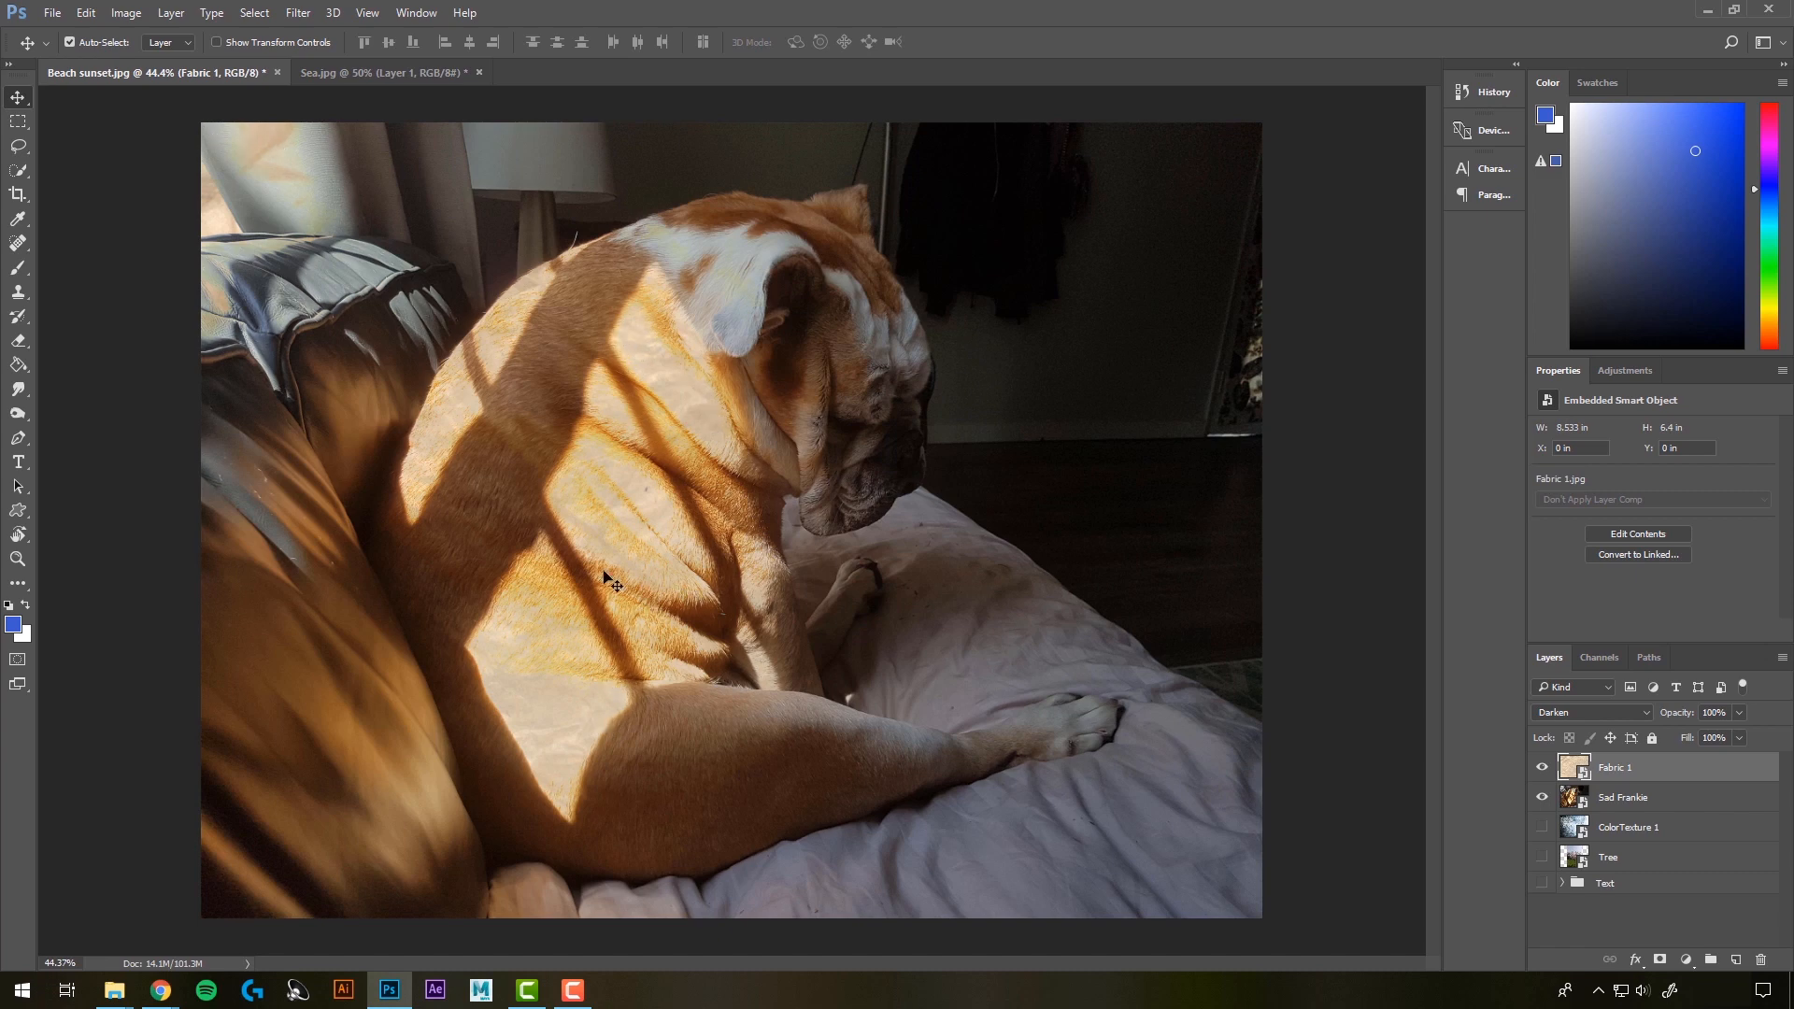
Step: Set the Fabric 1 layer's blend mode to Multiply and toggle its visibility to compare the effect
click(1589, 713)
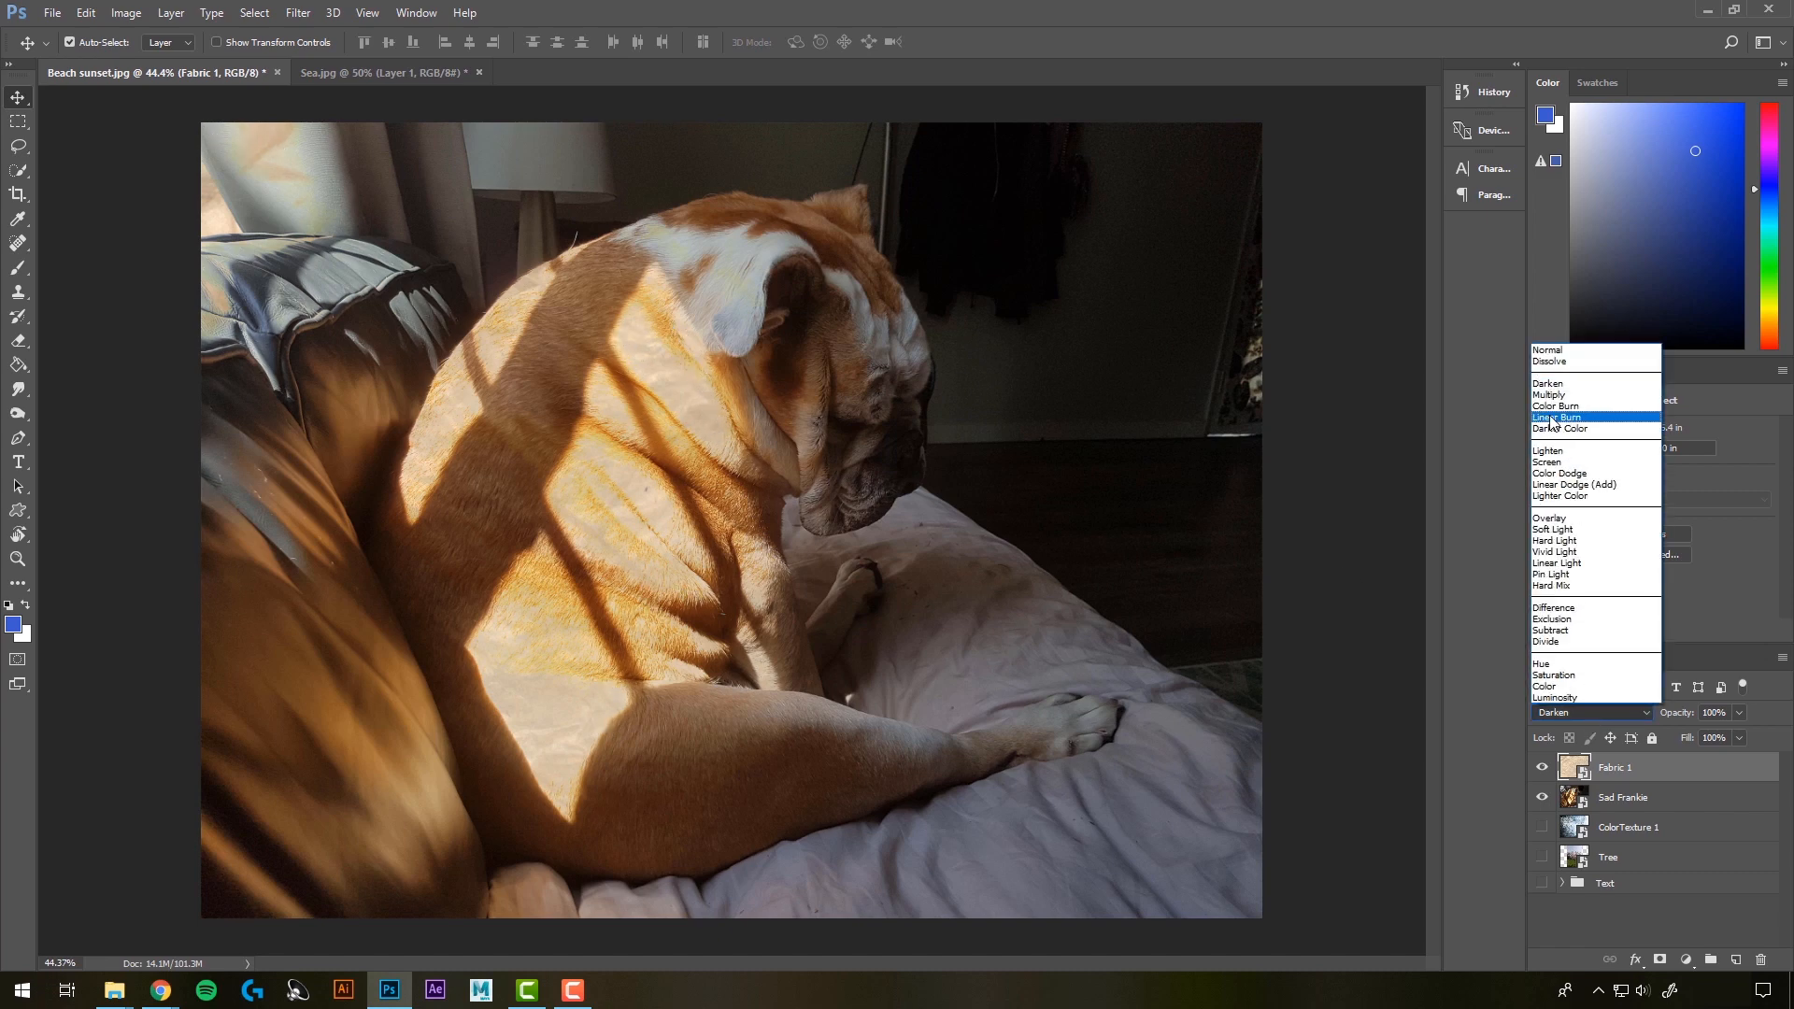
click(1551, 395)
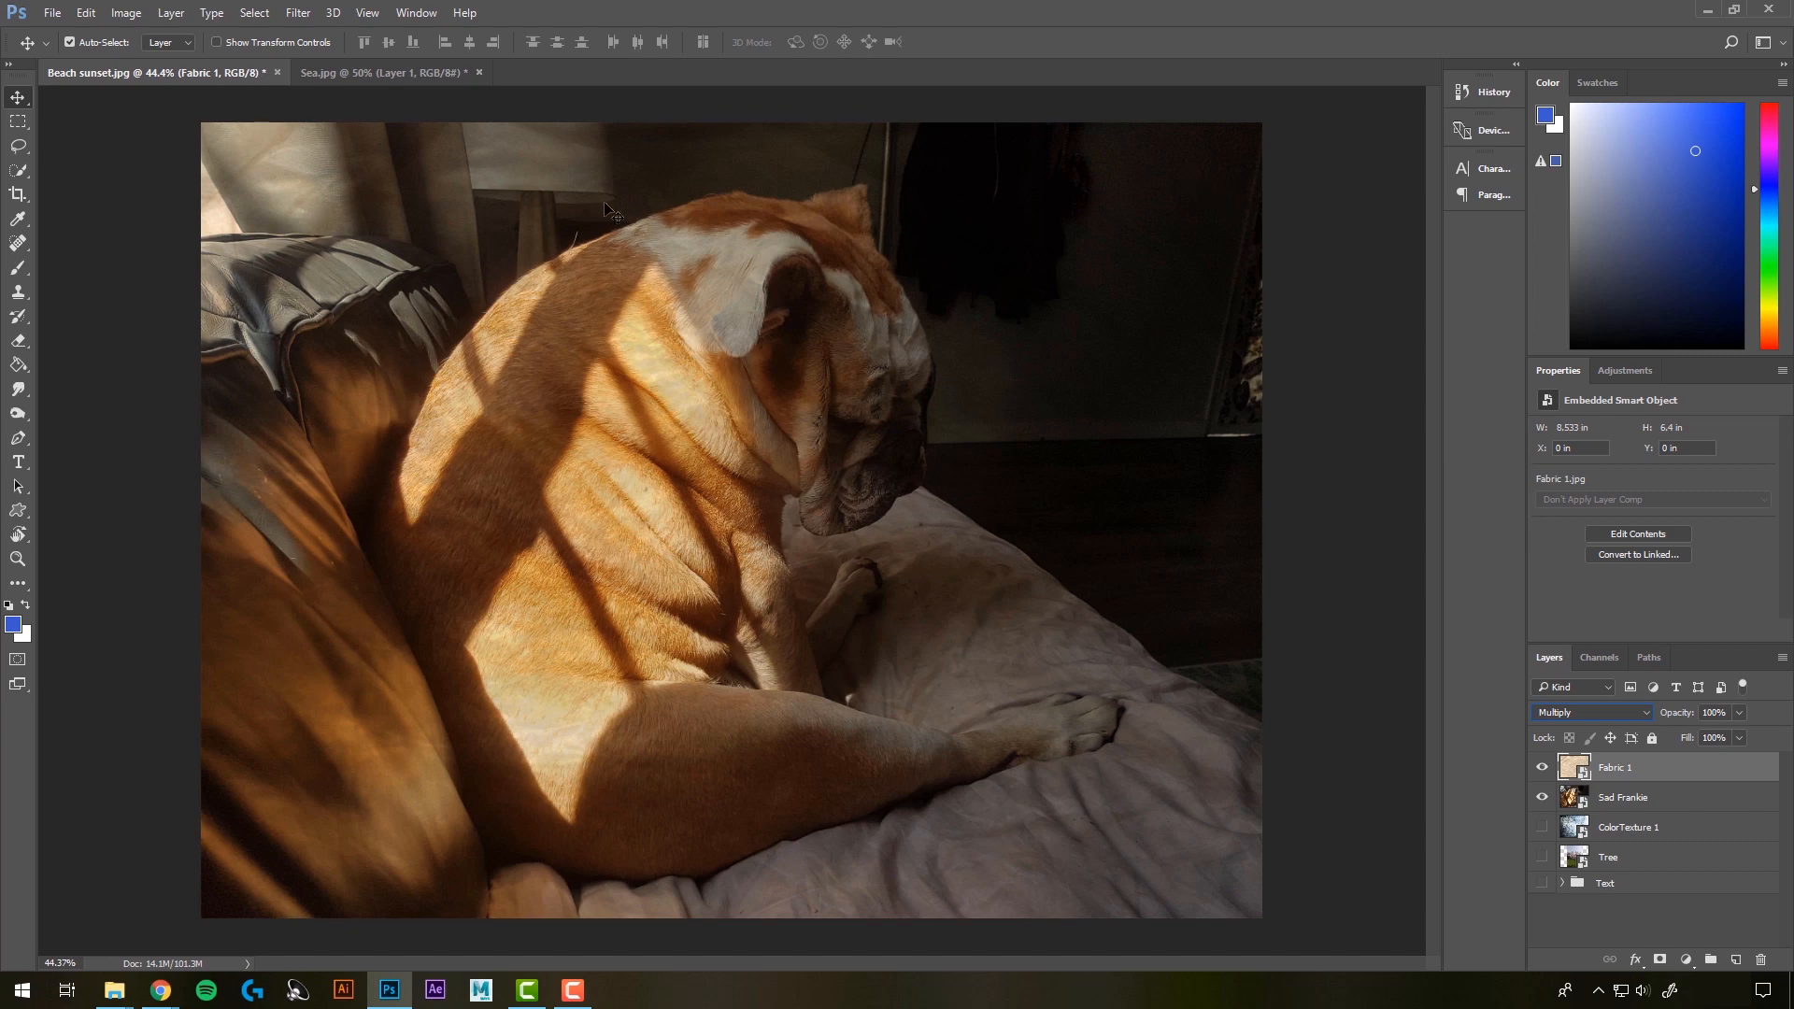
click(1542, 767)
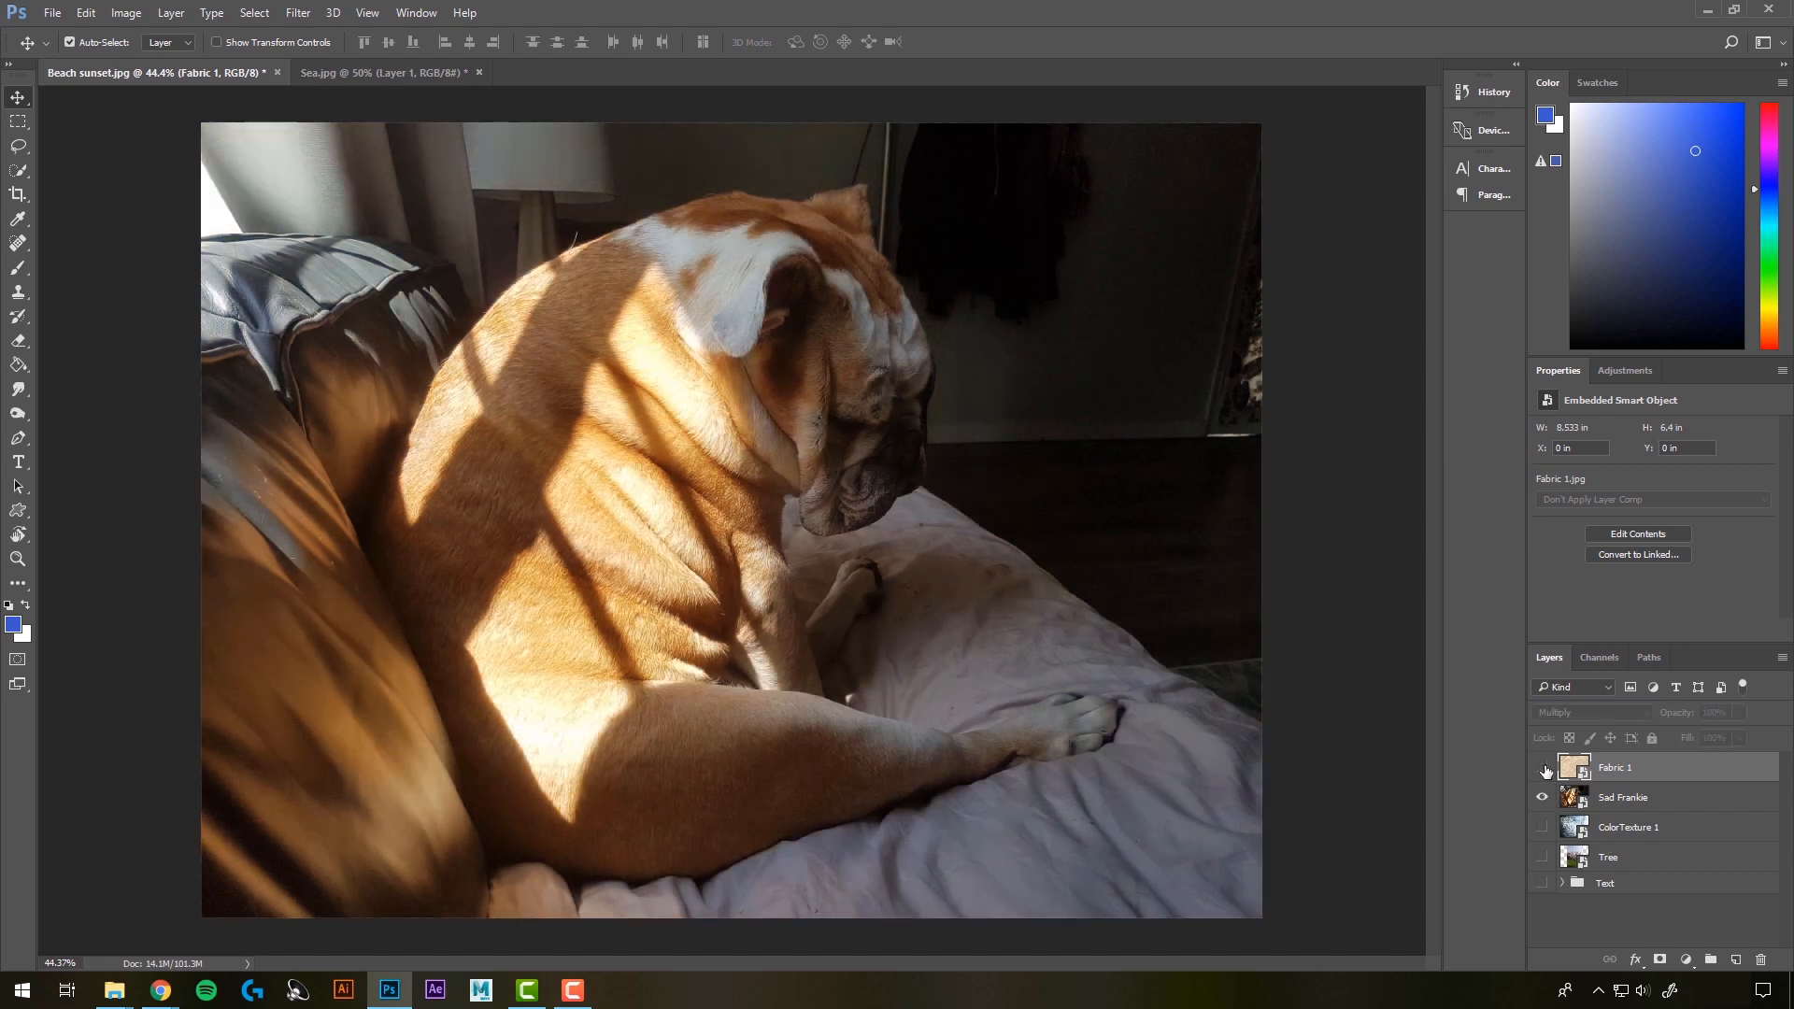
click(1542, 767)
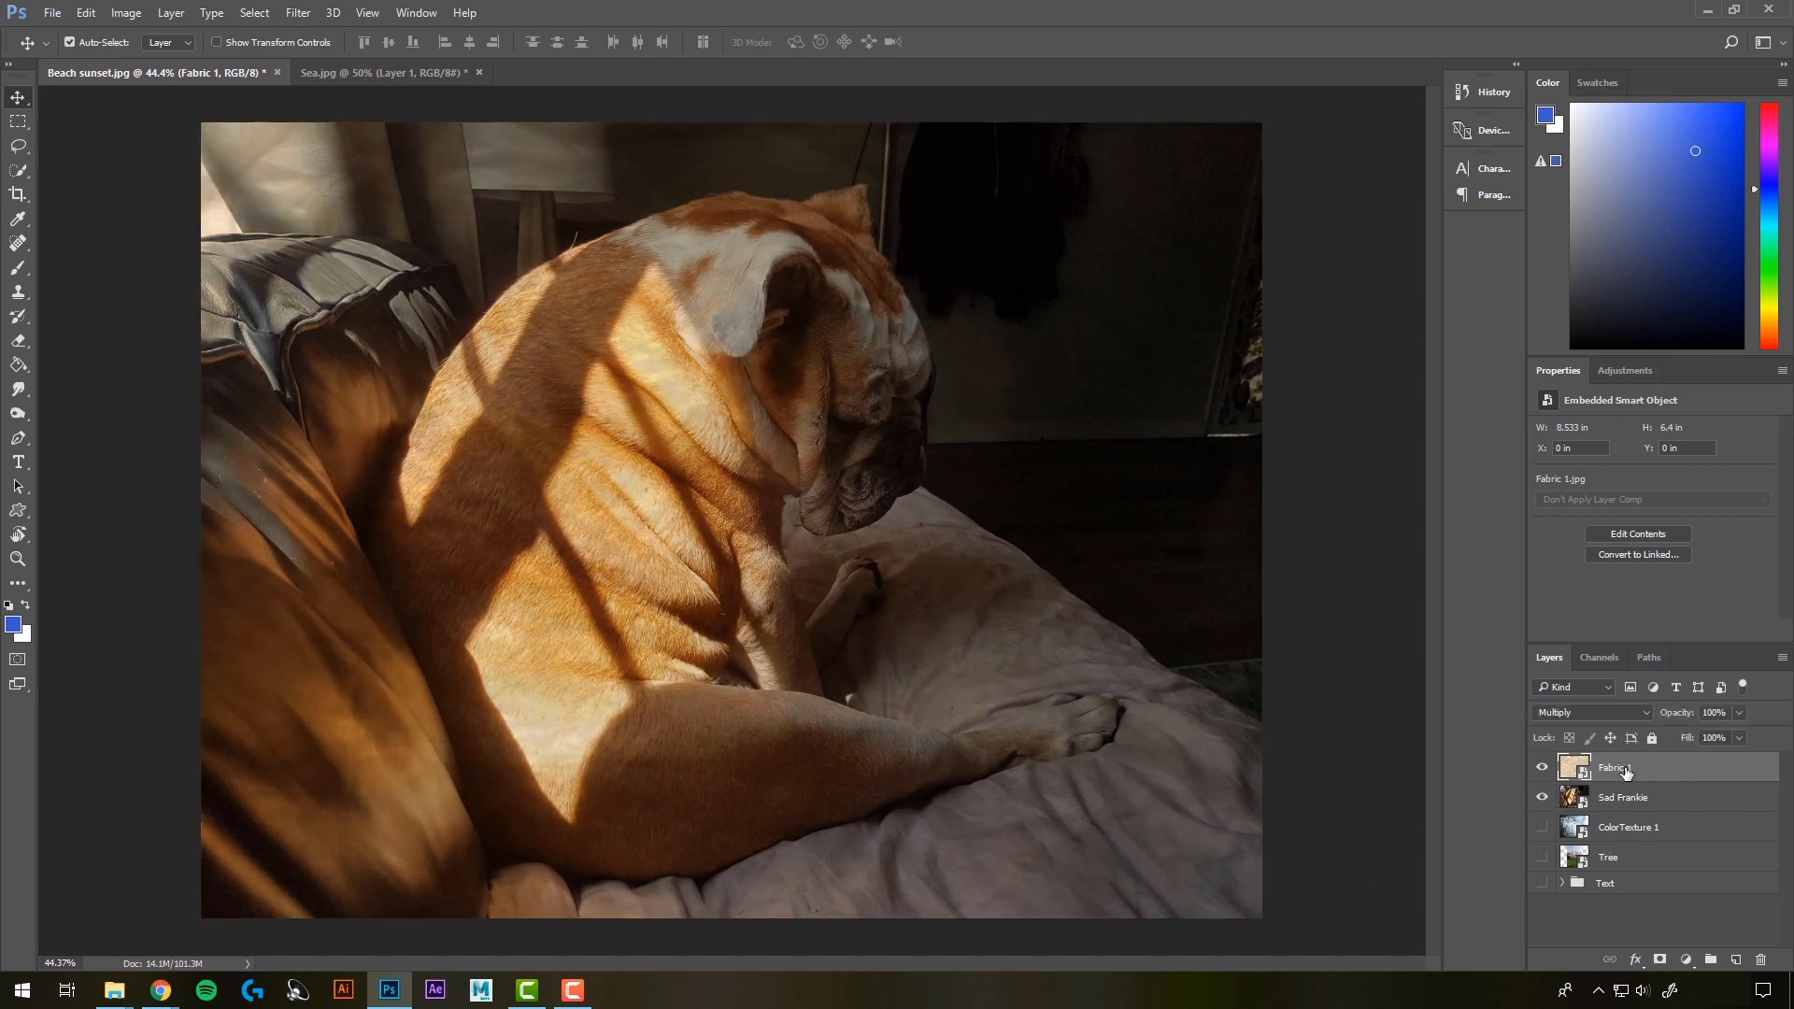
Step: Set the Fabric 1 layer's blend mode to Overlay
click(1621, 716)
click(1556, 526)
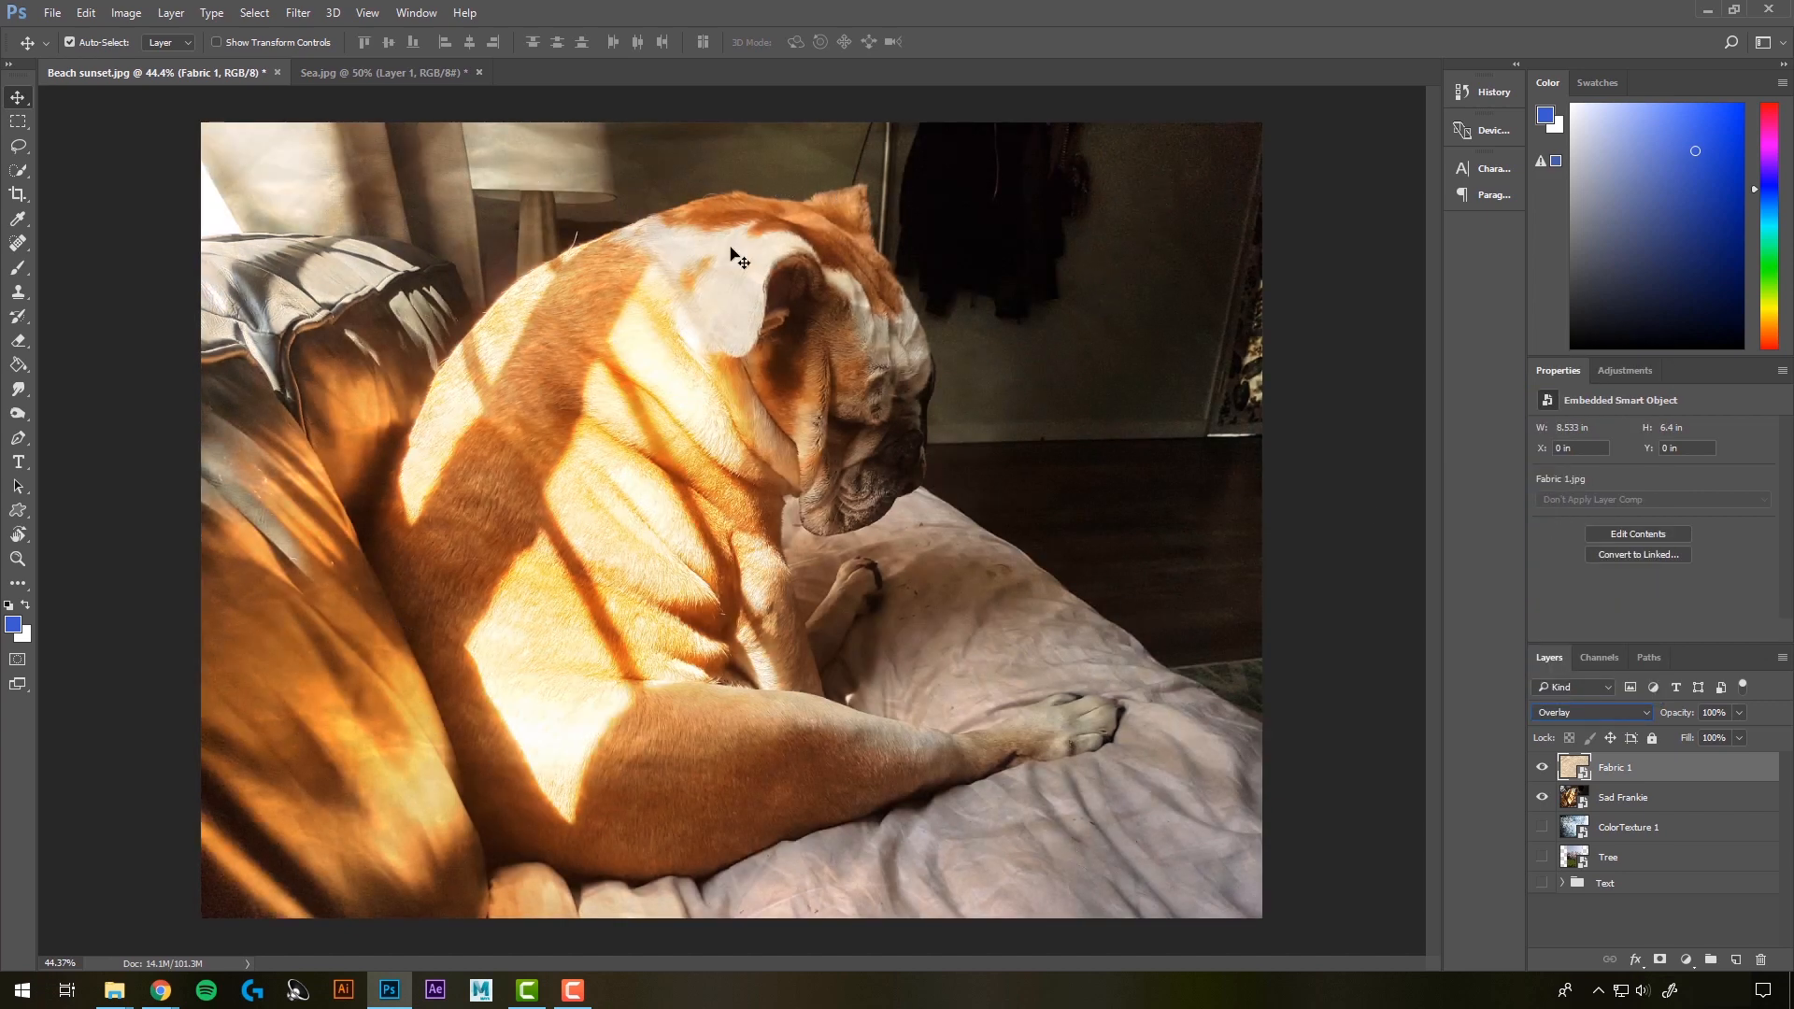
Step: Compare the dog photo with and without the Fabric 1 overlay, and try different opacity levels for the layer
click(1541, 767)
click(1542, 768)
click(1544, 769)
click(1542, 768)
click(1738, 713)
drag(1635, 742, 1689, 743)
Step: Hide the Fabric 1 and Sad Frankie layers, and show and select the Tree layer
click(1542, 767)
click(1542, 799)
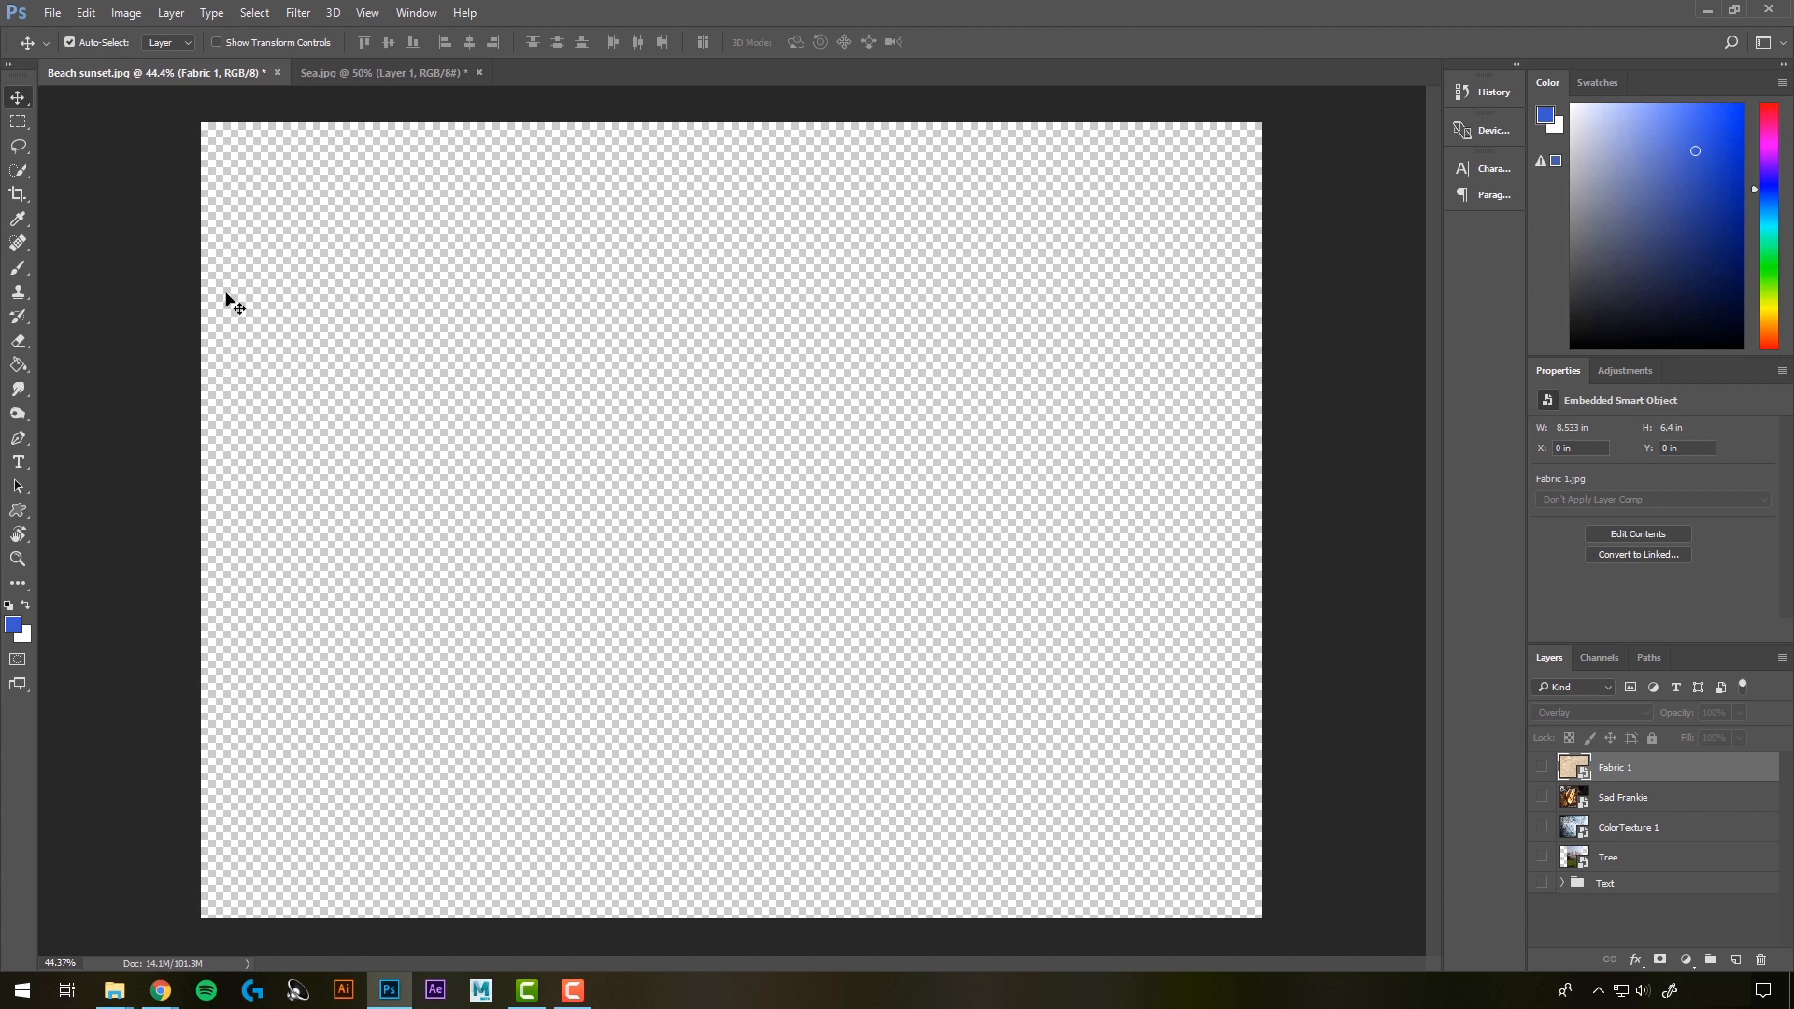
click(1541, 858)
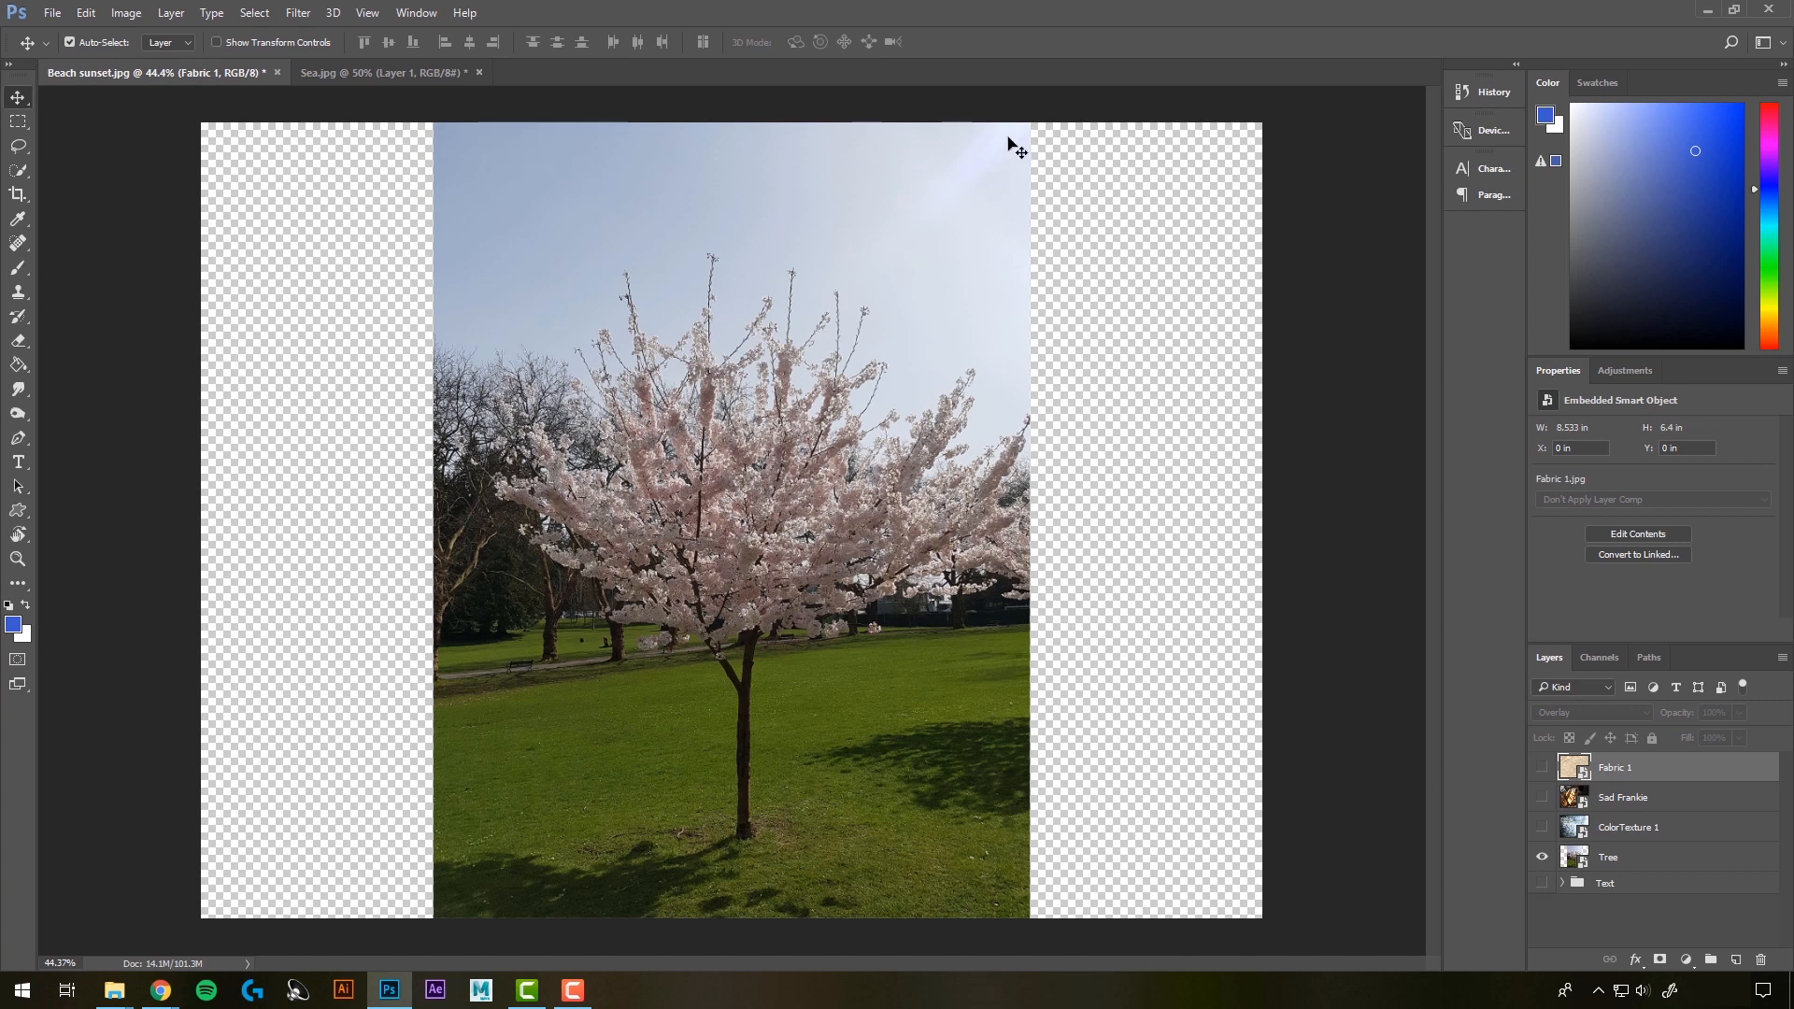
mouse_move(883, 560)
mouse_down()
mouse_move(922, 584)
mouse_move(883, 561)
mouse_up()
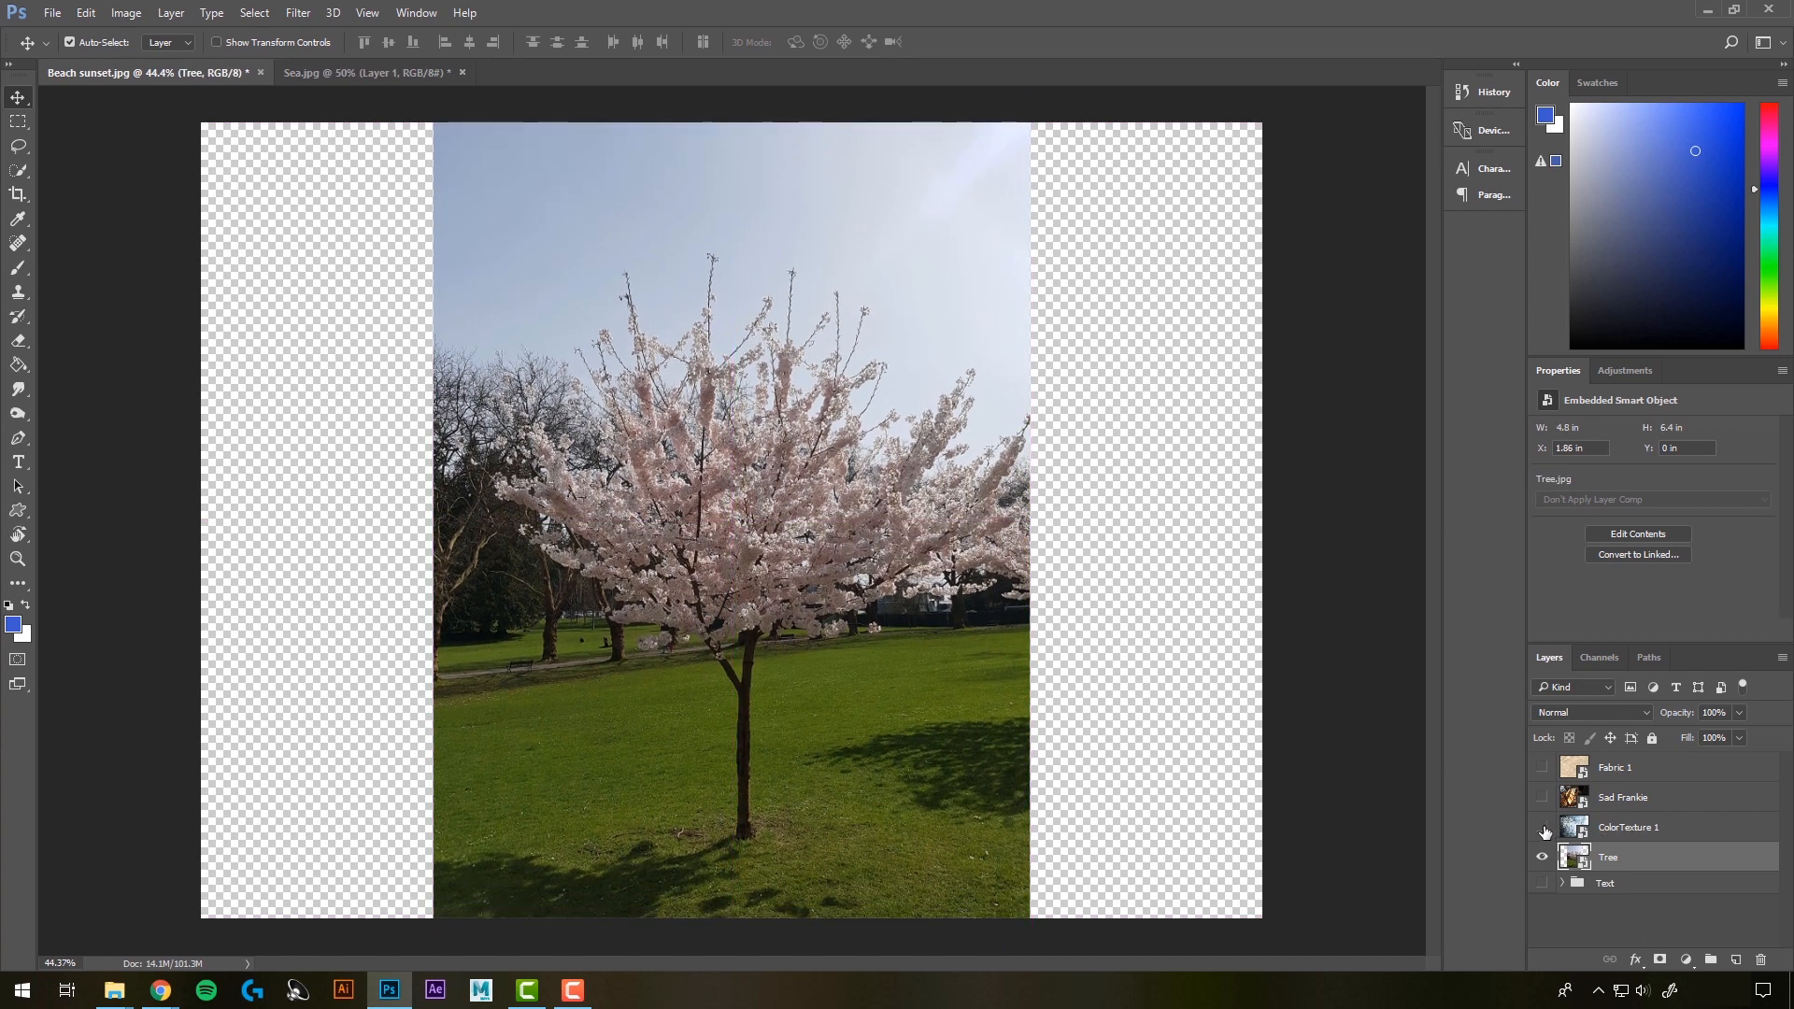
Step: Show the ColorTexture 1 layer over the tree photo, toggling it to compare, and make it the active layer
click(1542, 828)
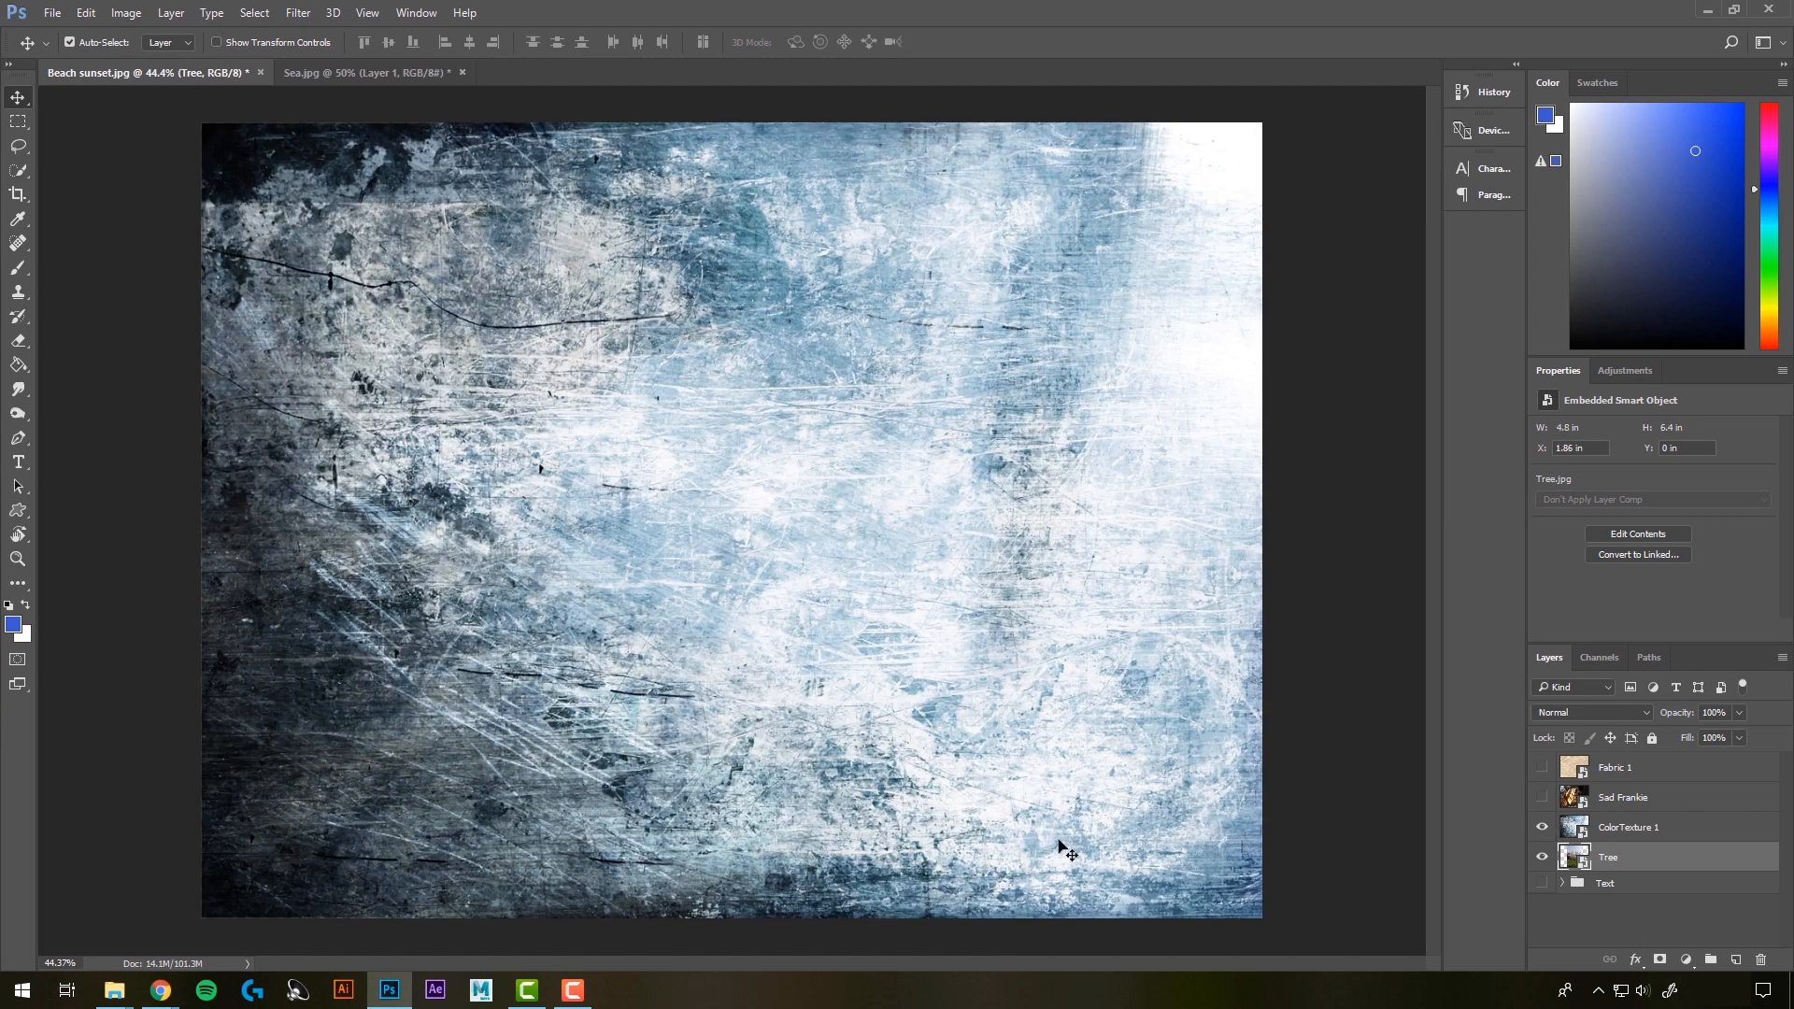
click(1542, 828)
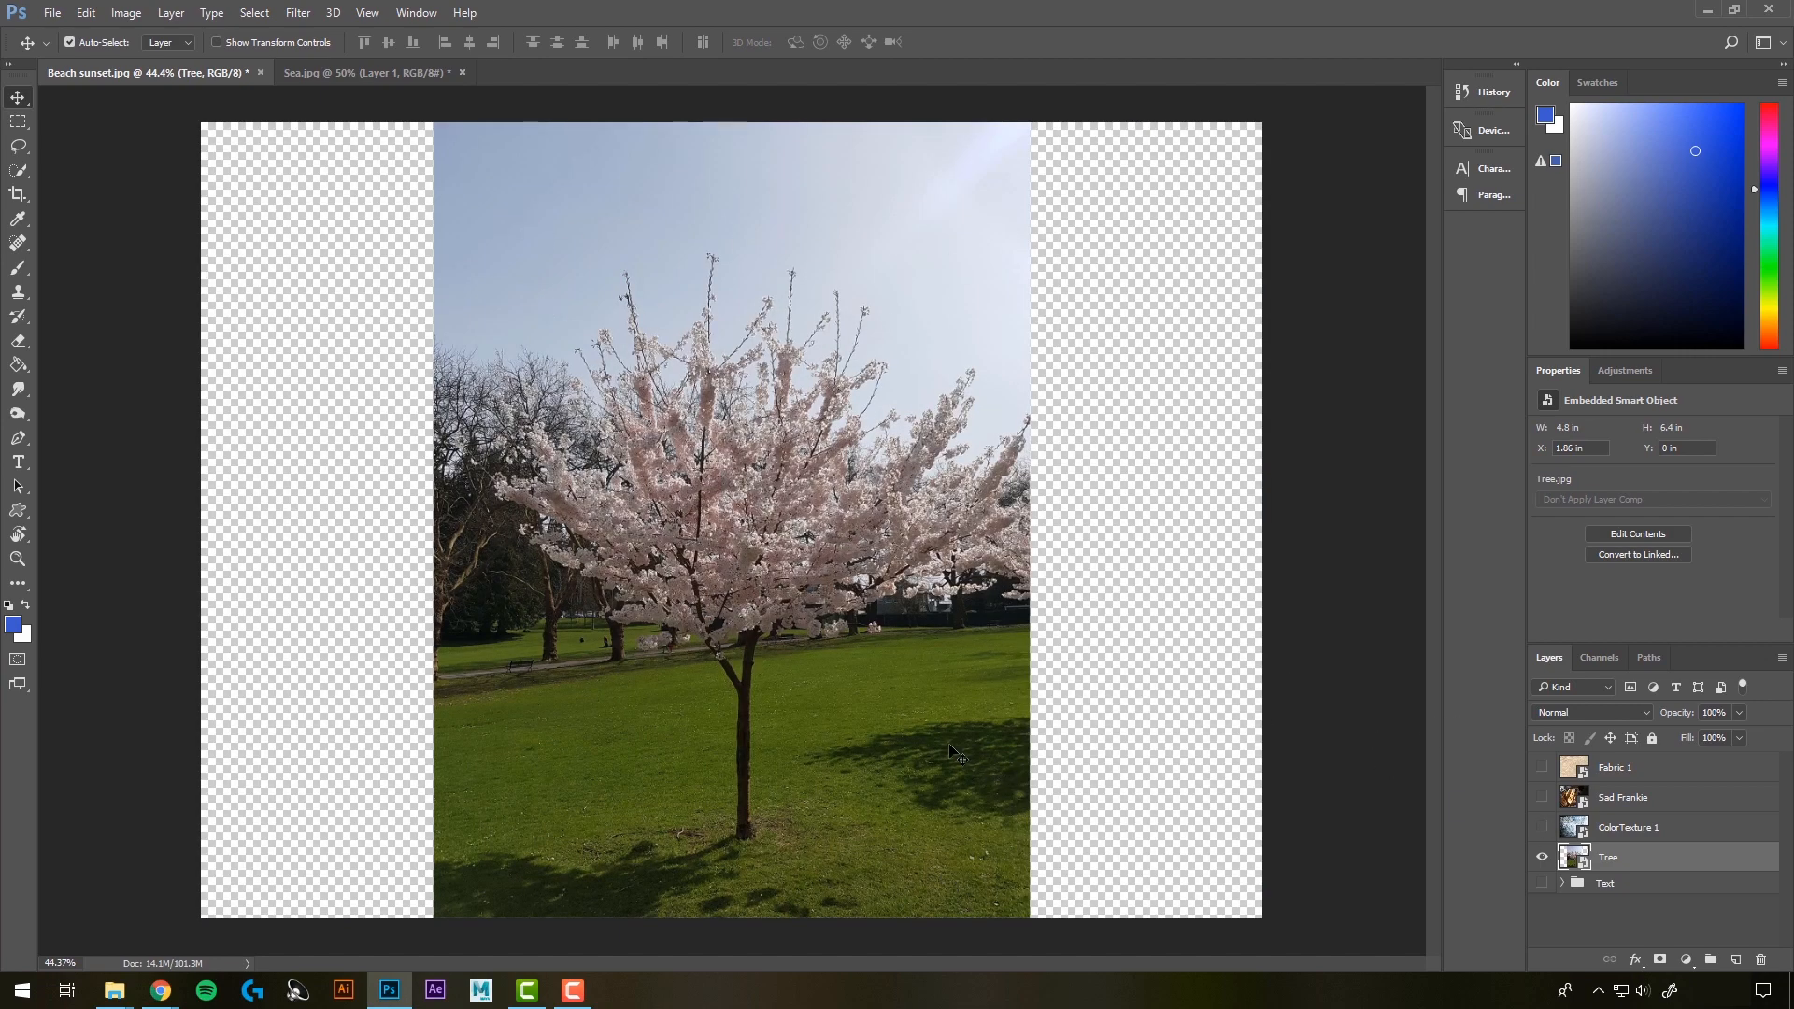
click(1542, 827)
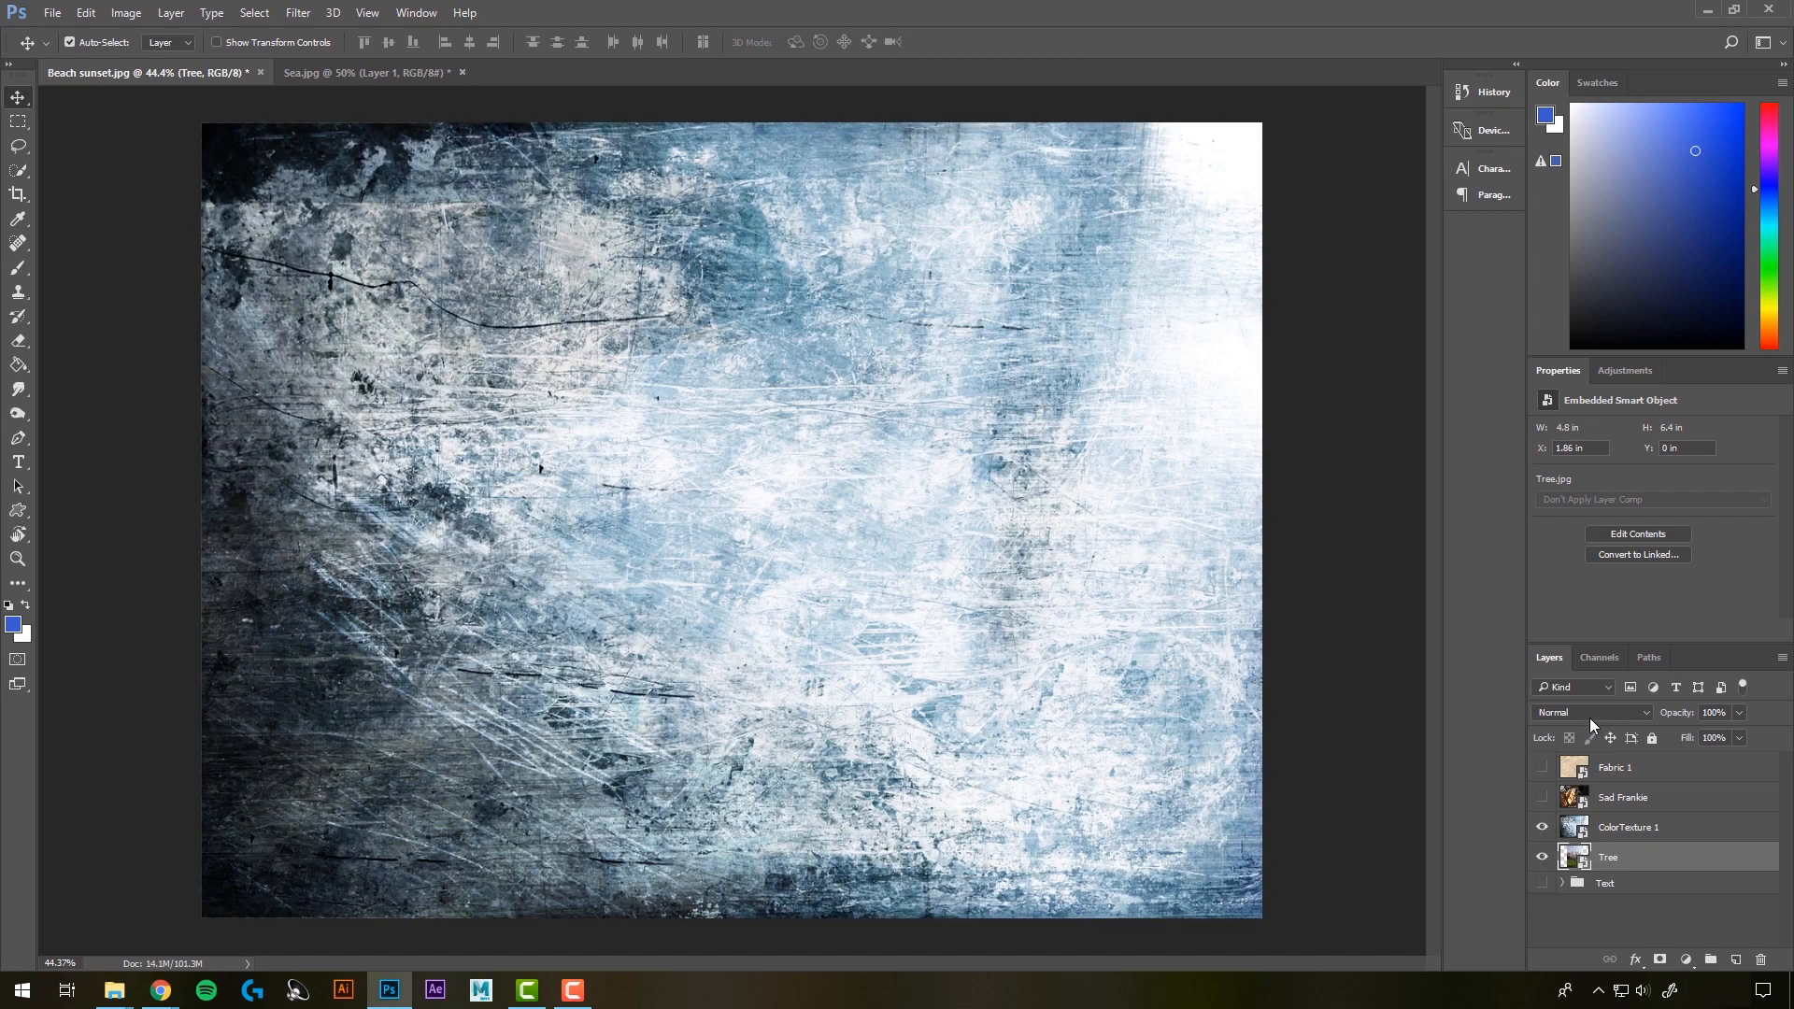
key(alt+bracketright)
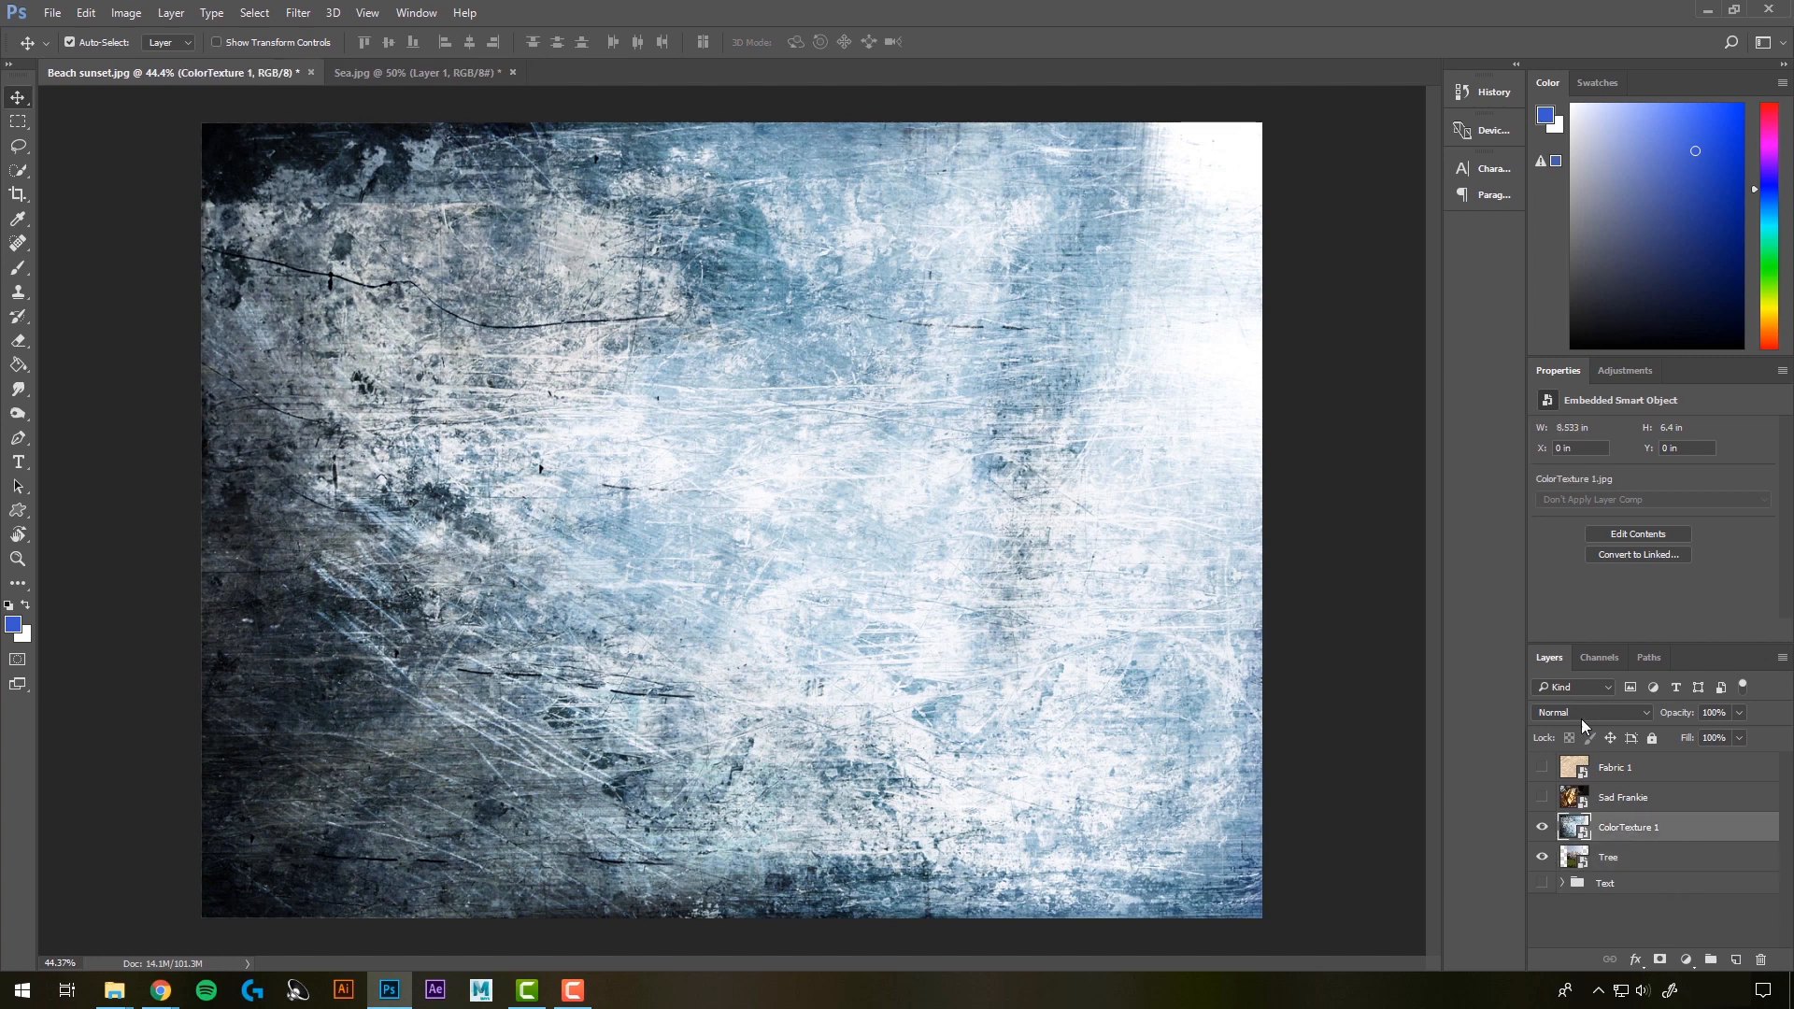
Step: Set the ColorTexture 1 layer's blend mode to Darken and toggle its visibility to compare the effect
click(1578, 714)
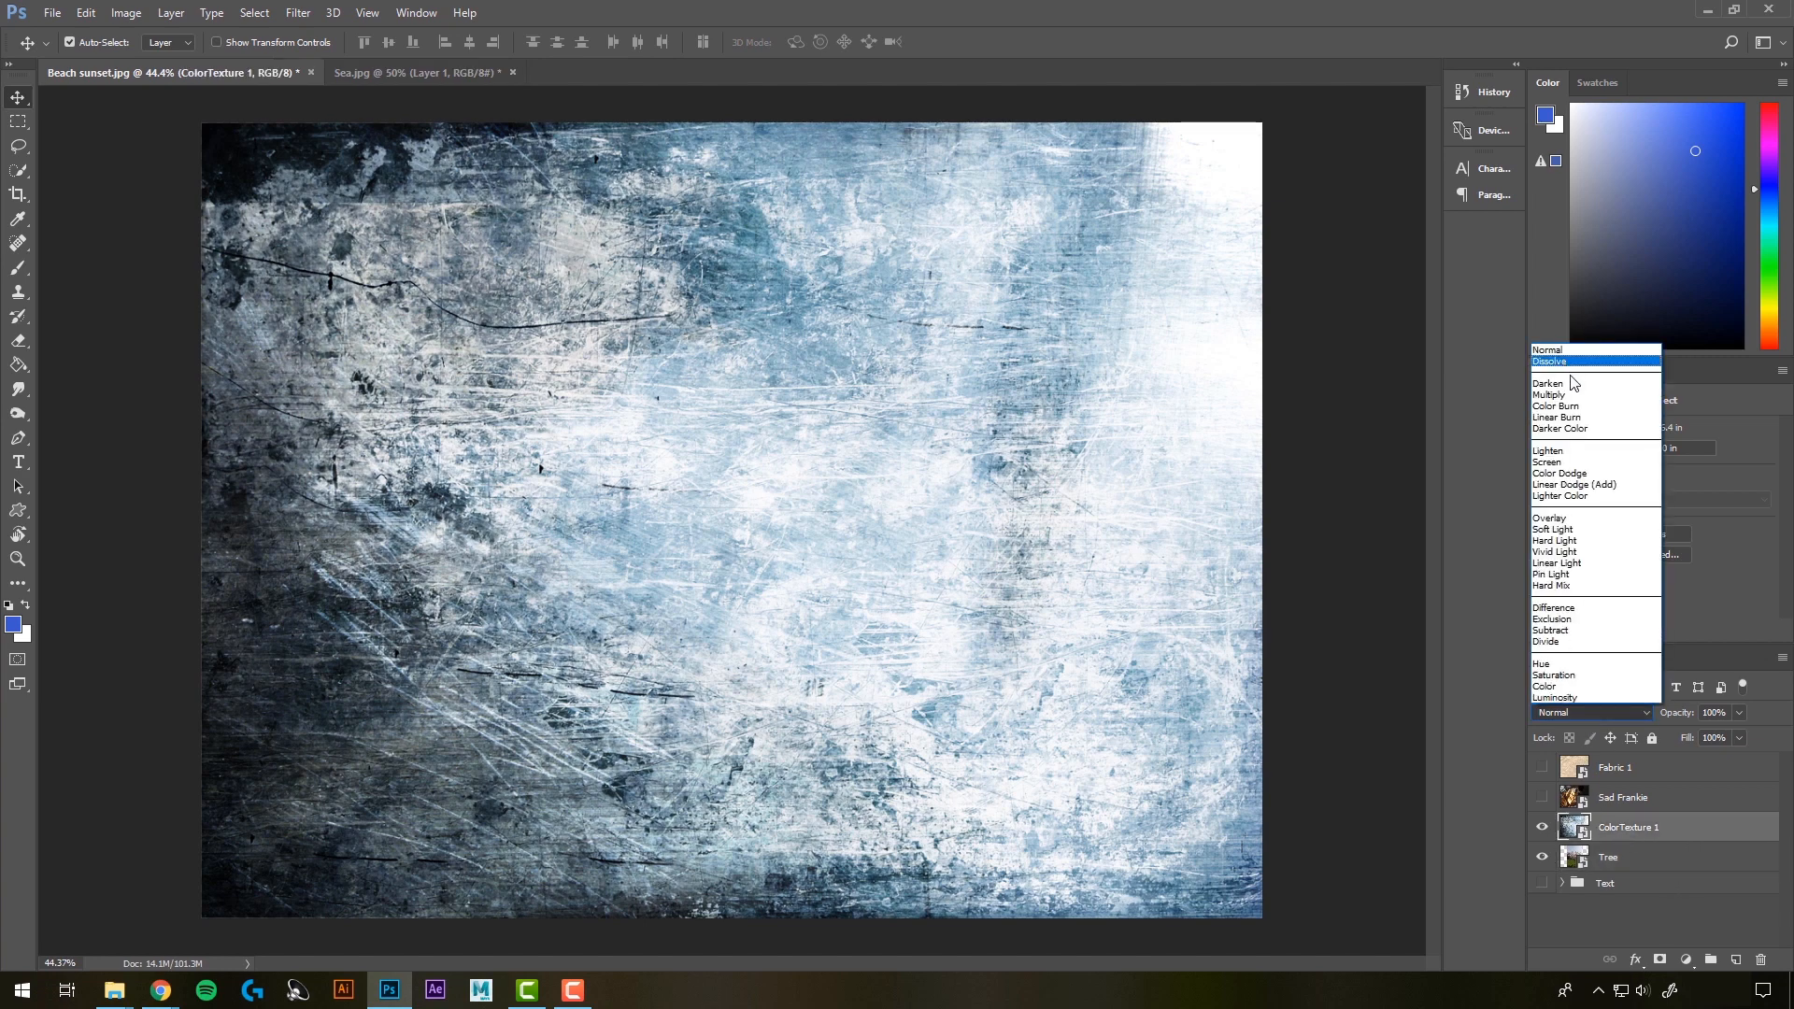
click(1574, 384)
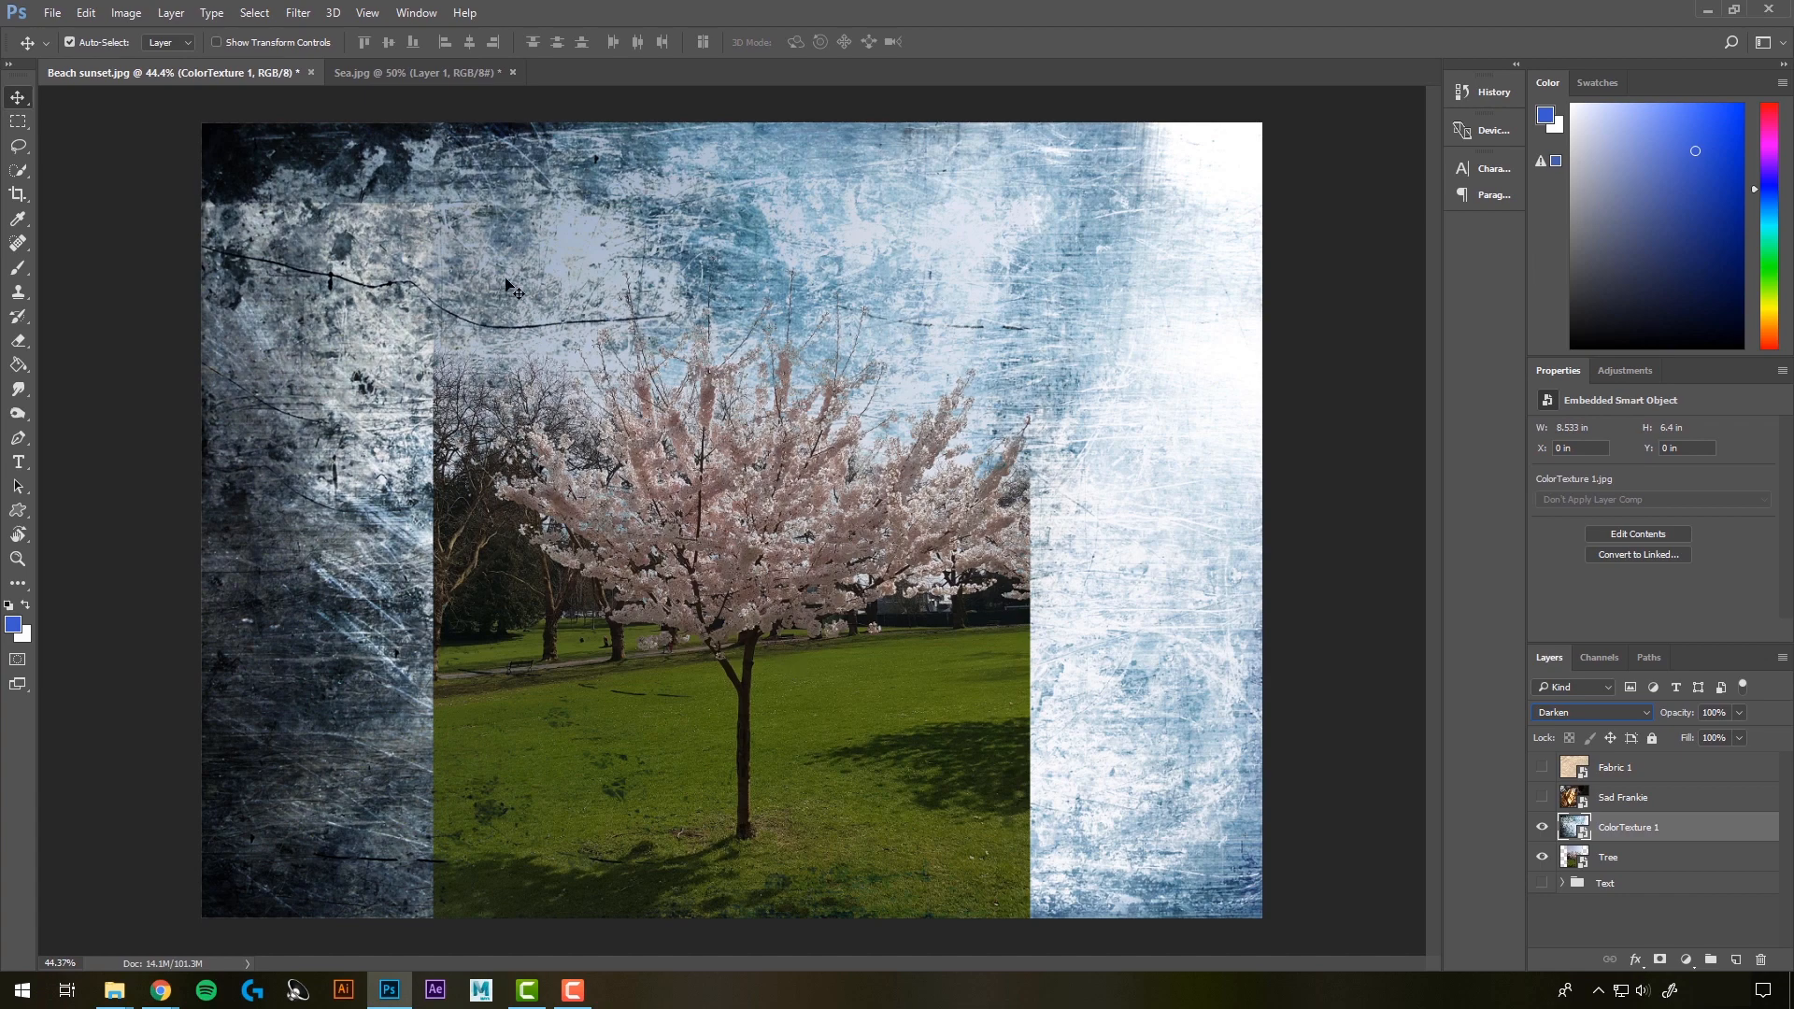
click(1542, 828)
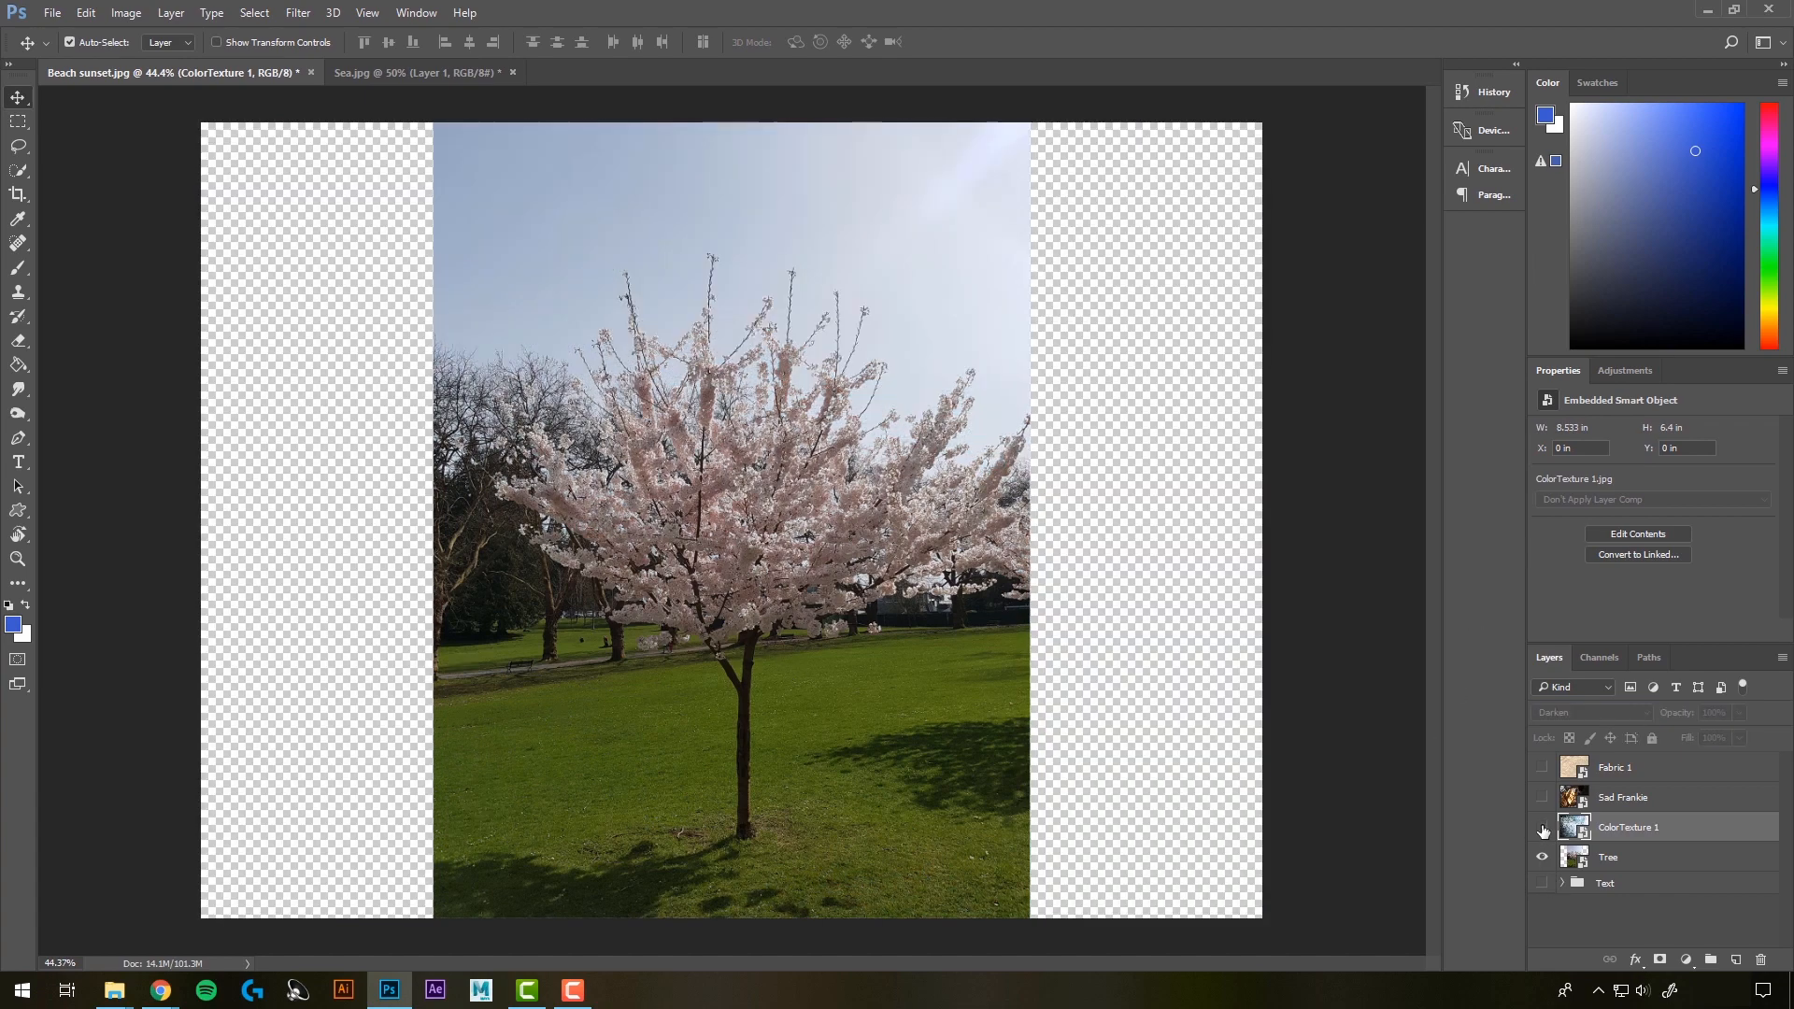
click(1543, 829)
Step: Try the ColorTexture 1 layer's blend modes one after another from Multiply through Color Burn and Darker Color to Color Dodge
click(1605, 714)
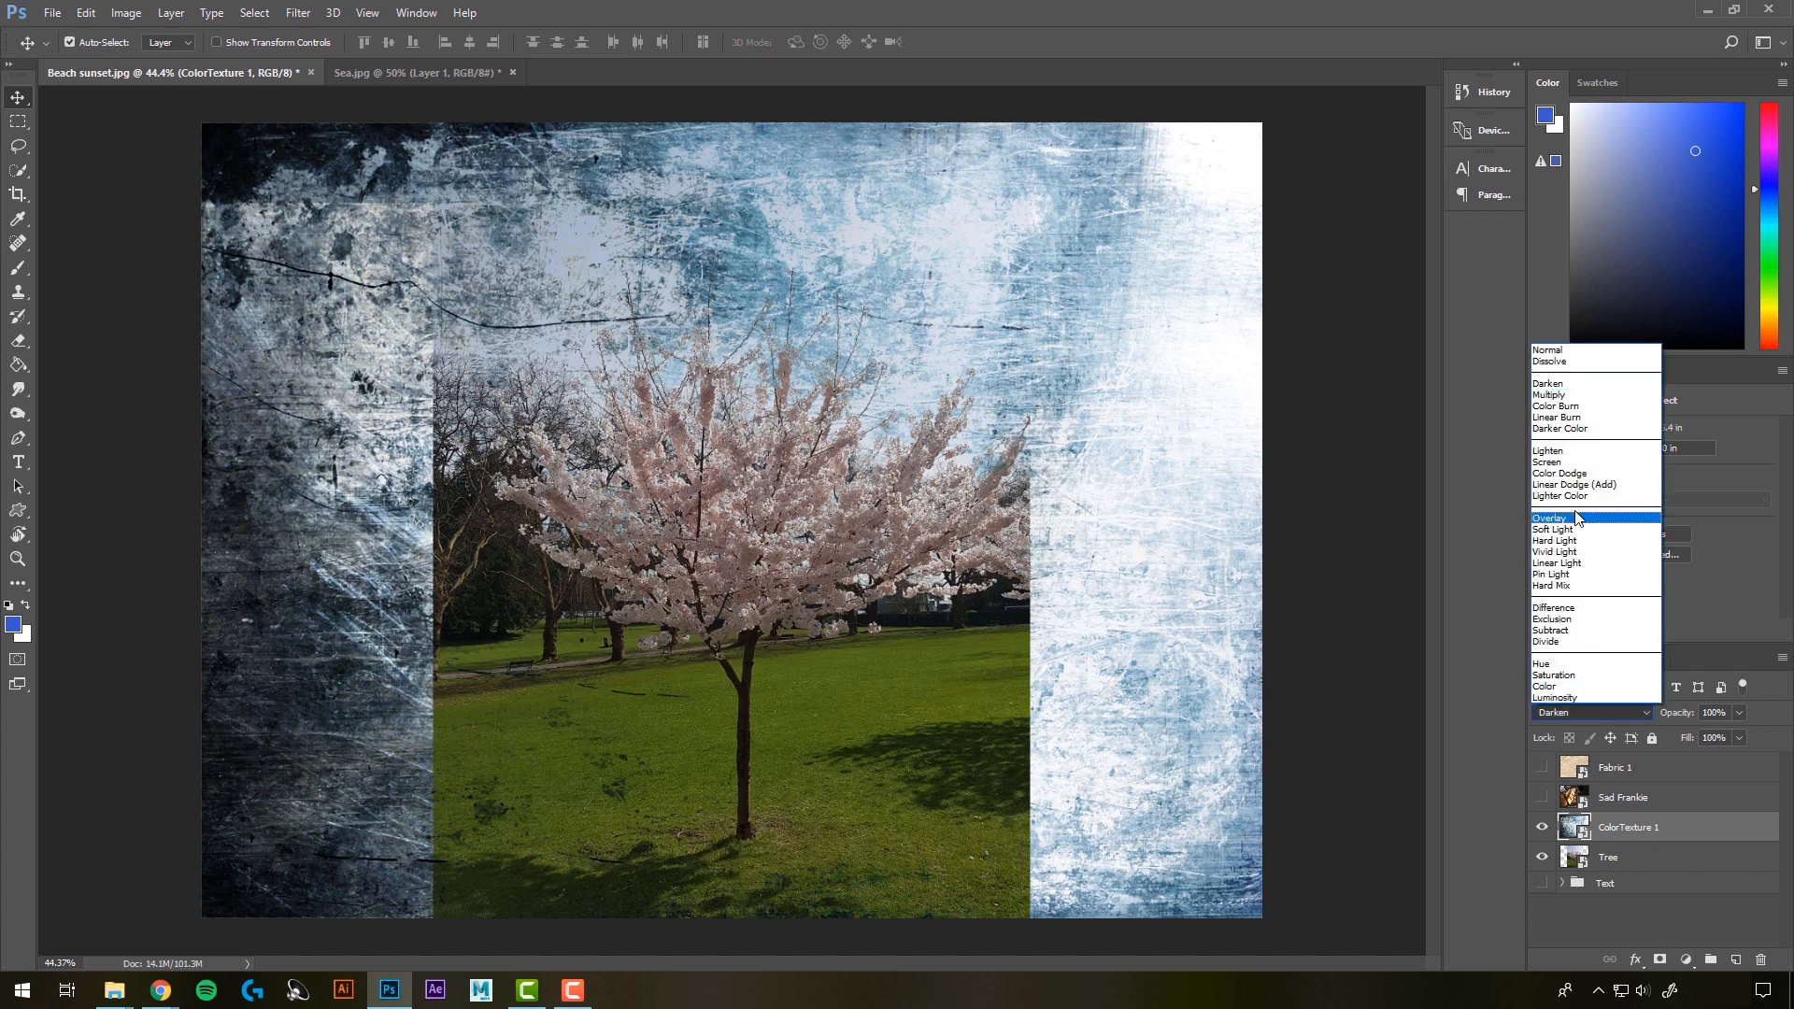
click(1548, 395)
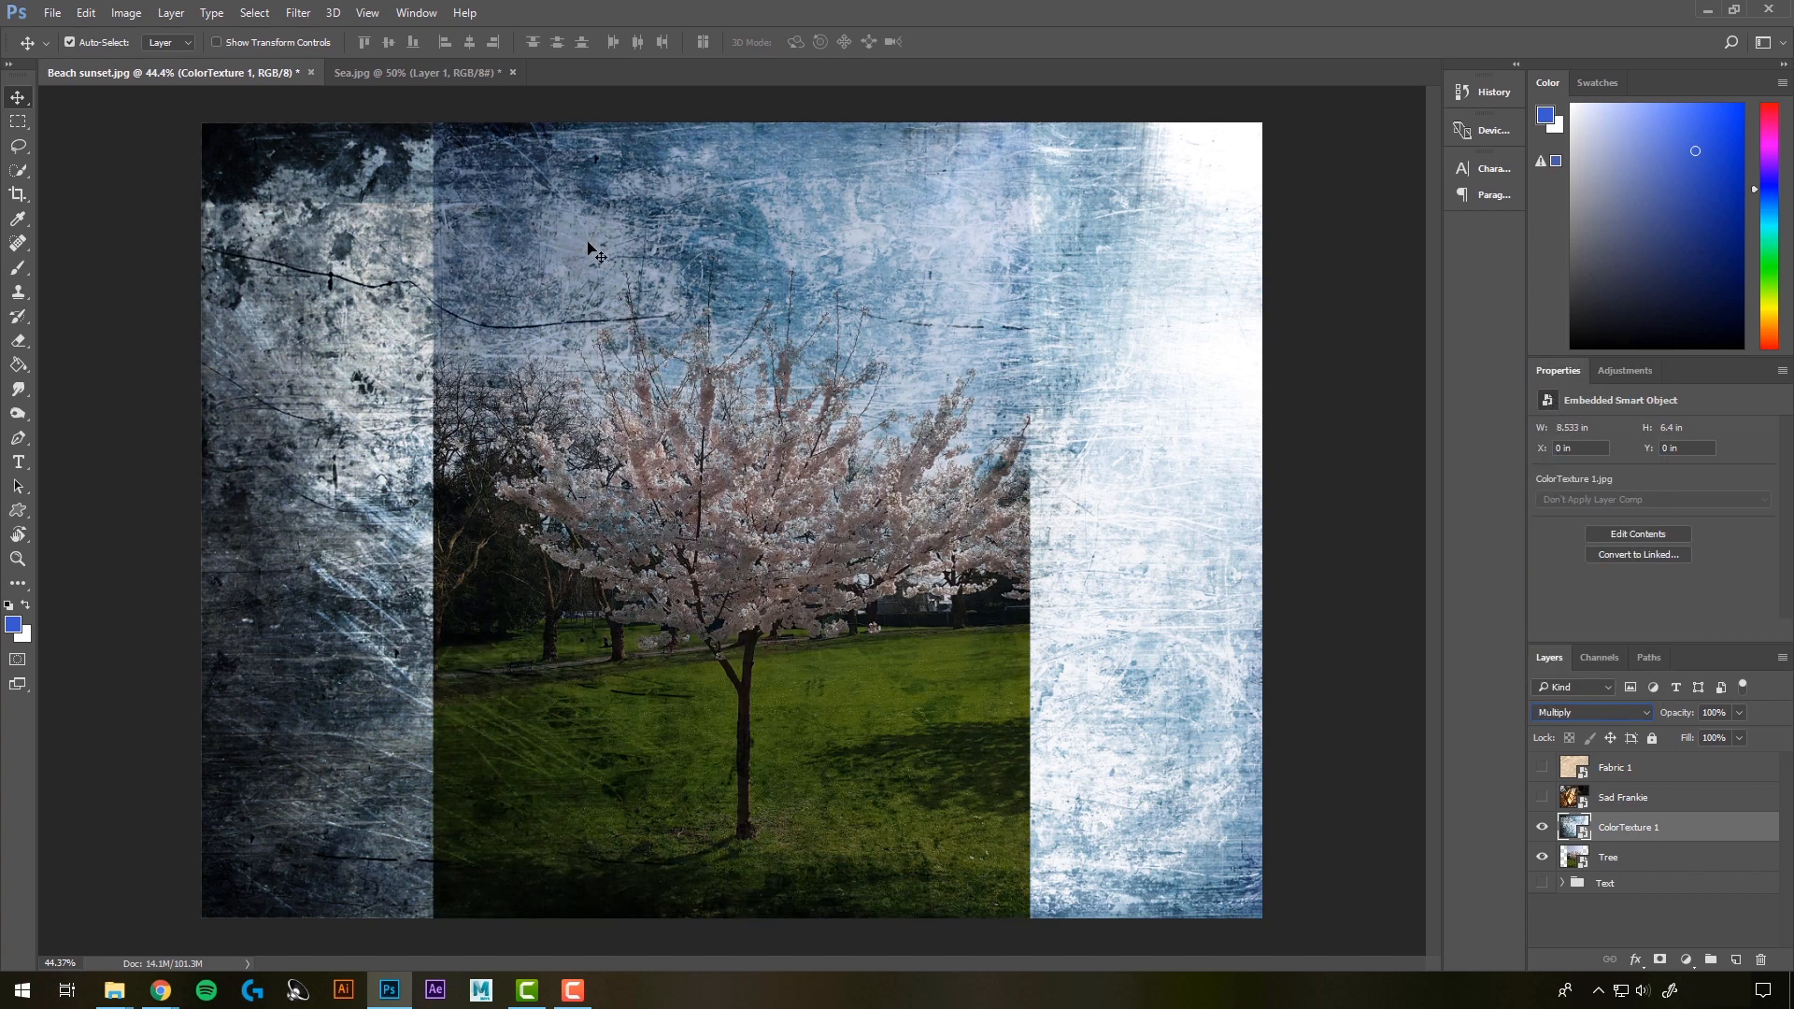
key(Down)
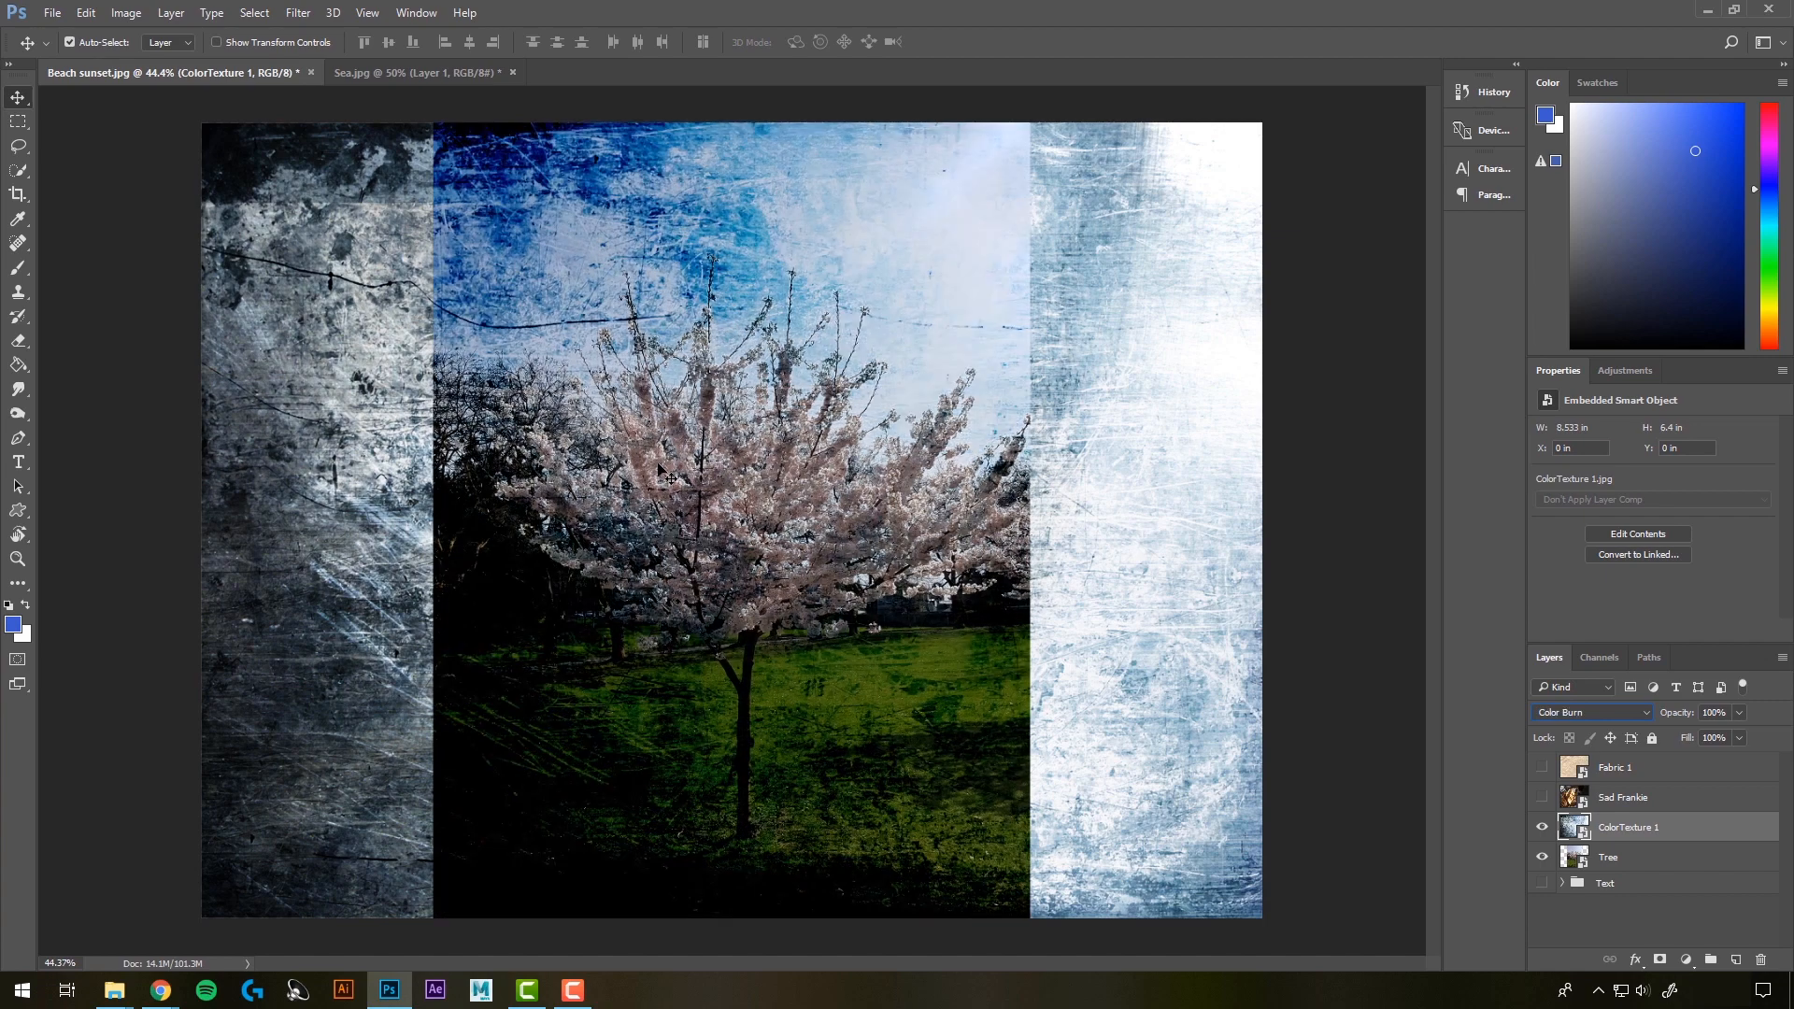
key(Down)
key(Down)
key(Down)
key(Down)
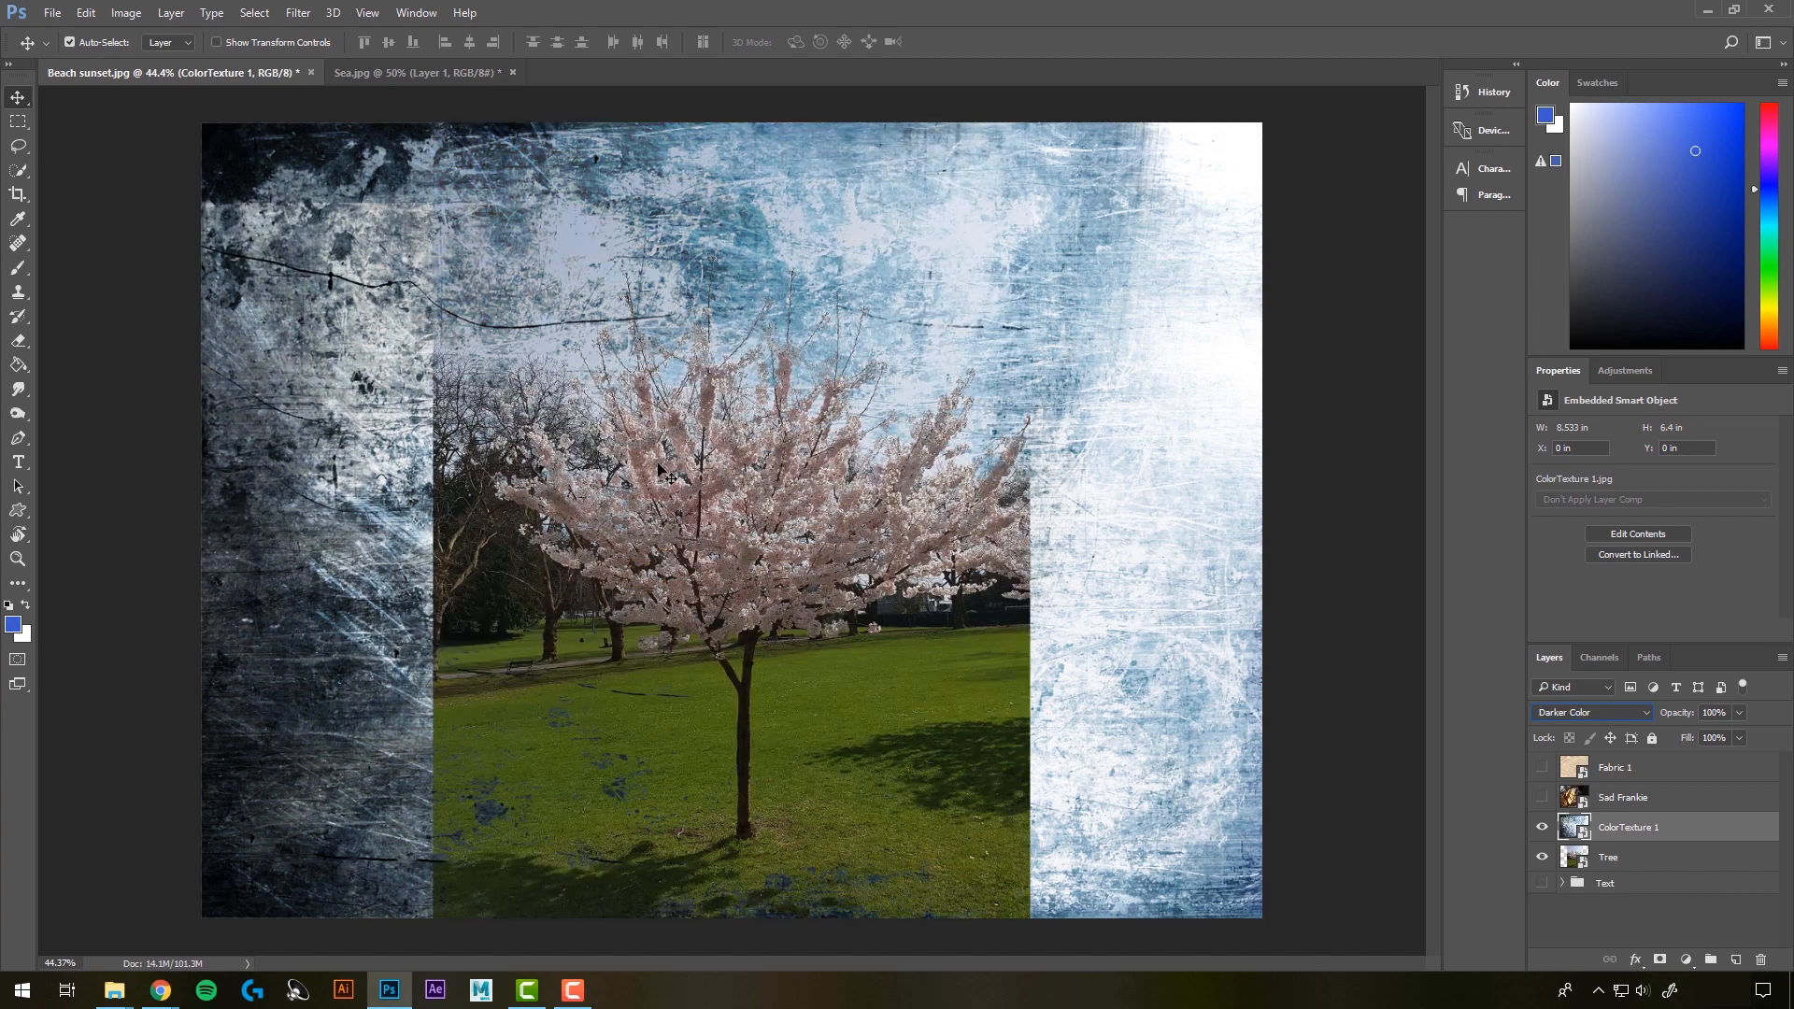
key(Down)
key(Down)
key(Down)
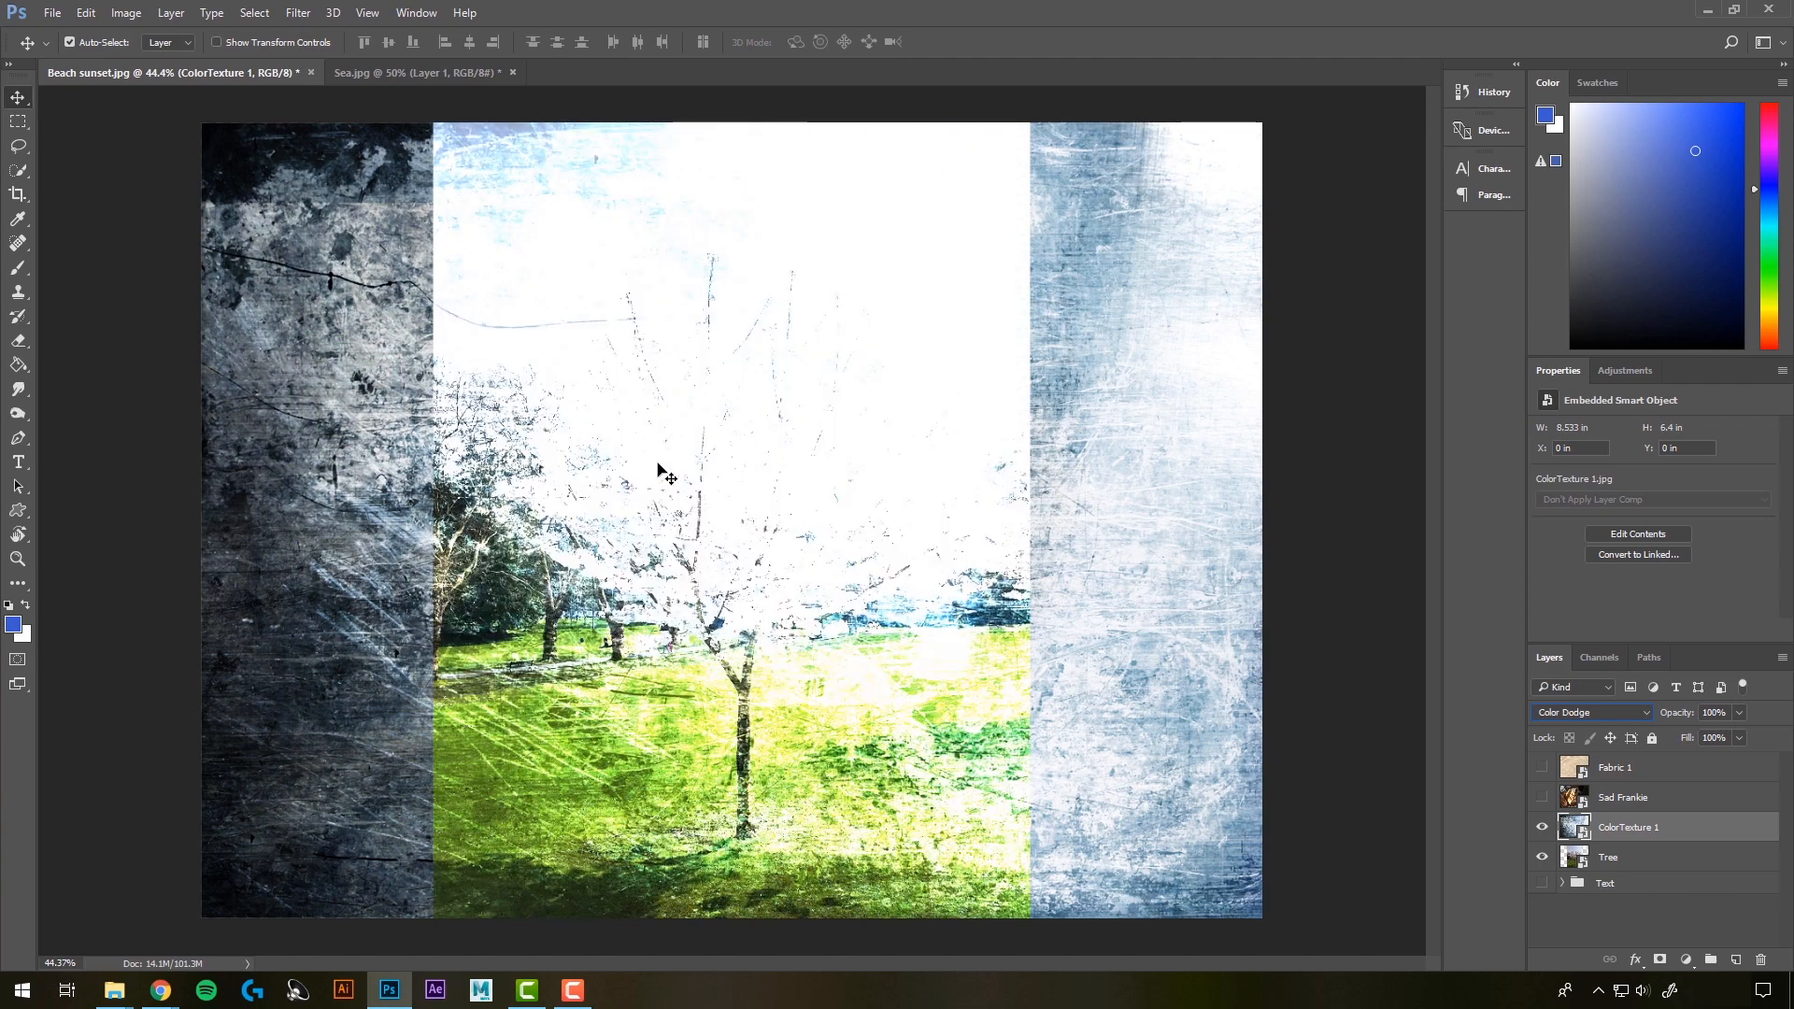
Step: Set the ColorTexture 1 layer's blend mode to Overlay and compare the image with and without the layer
key(Down)
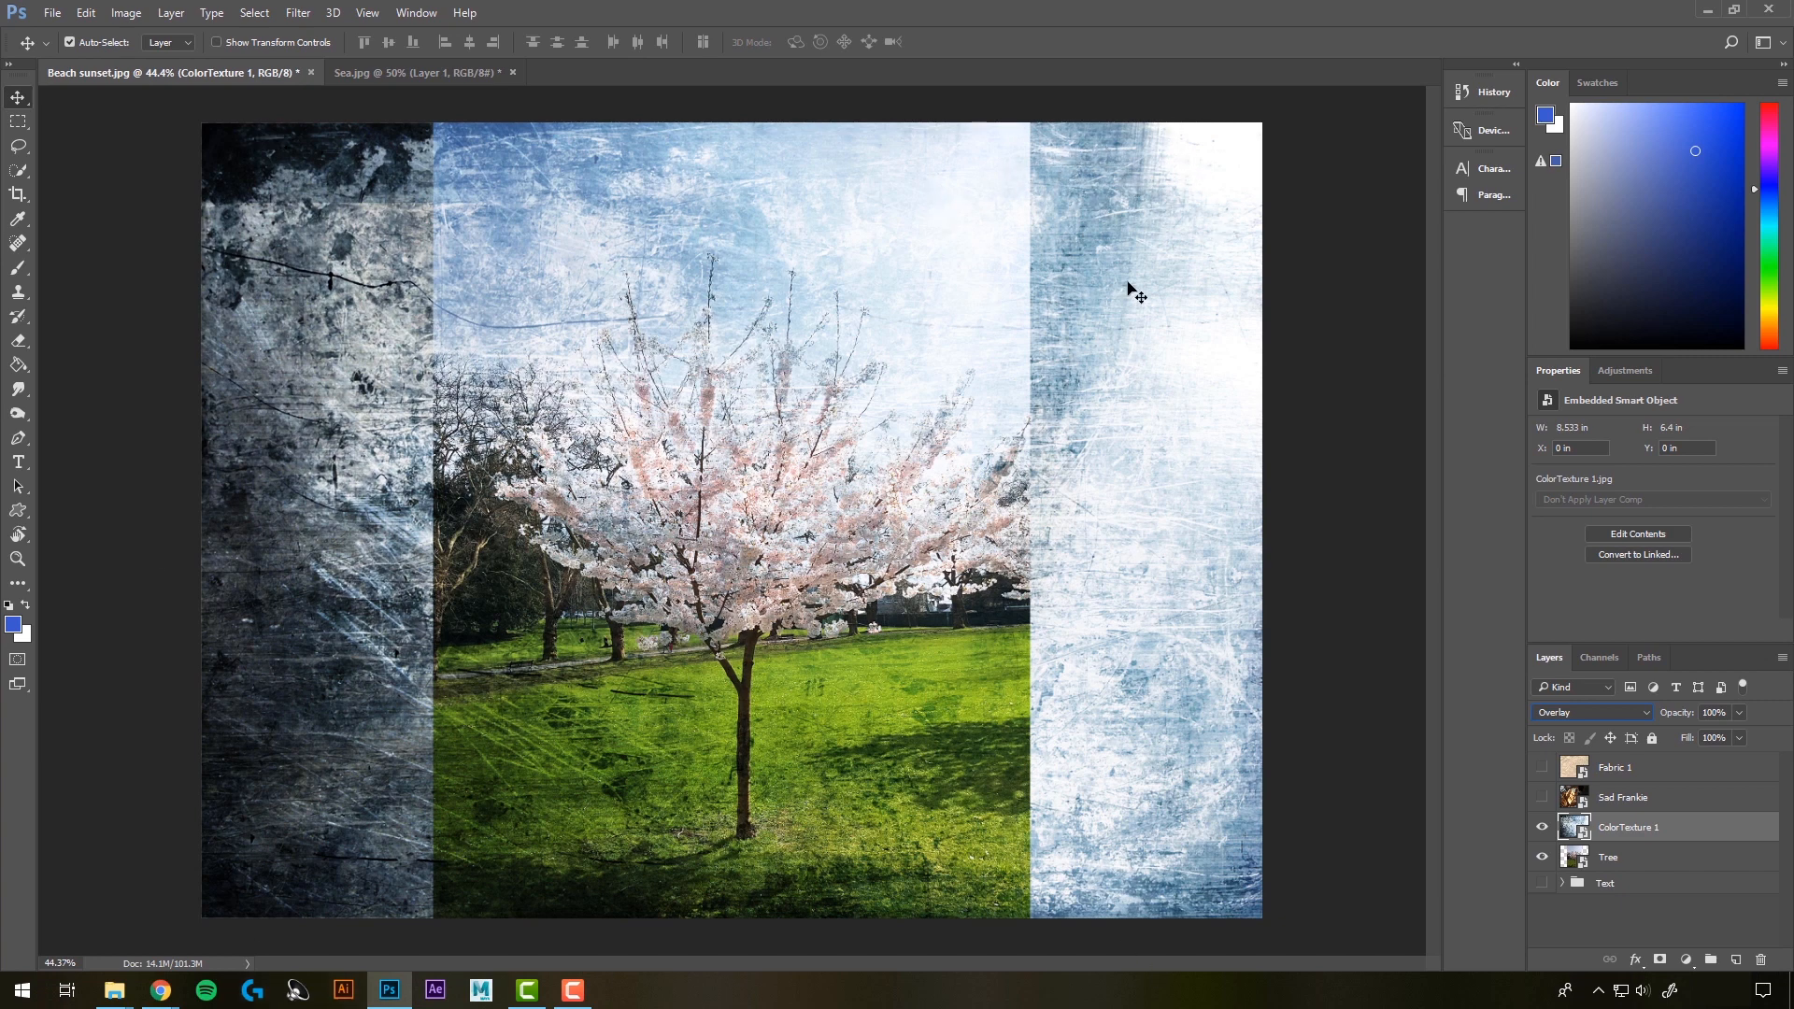
click(1543, 829)
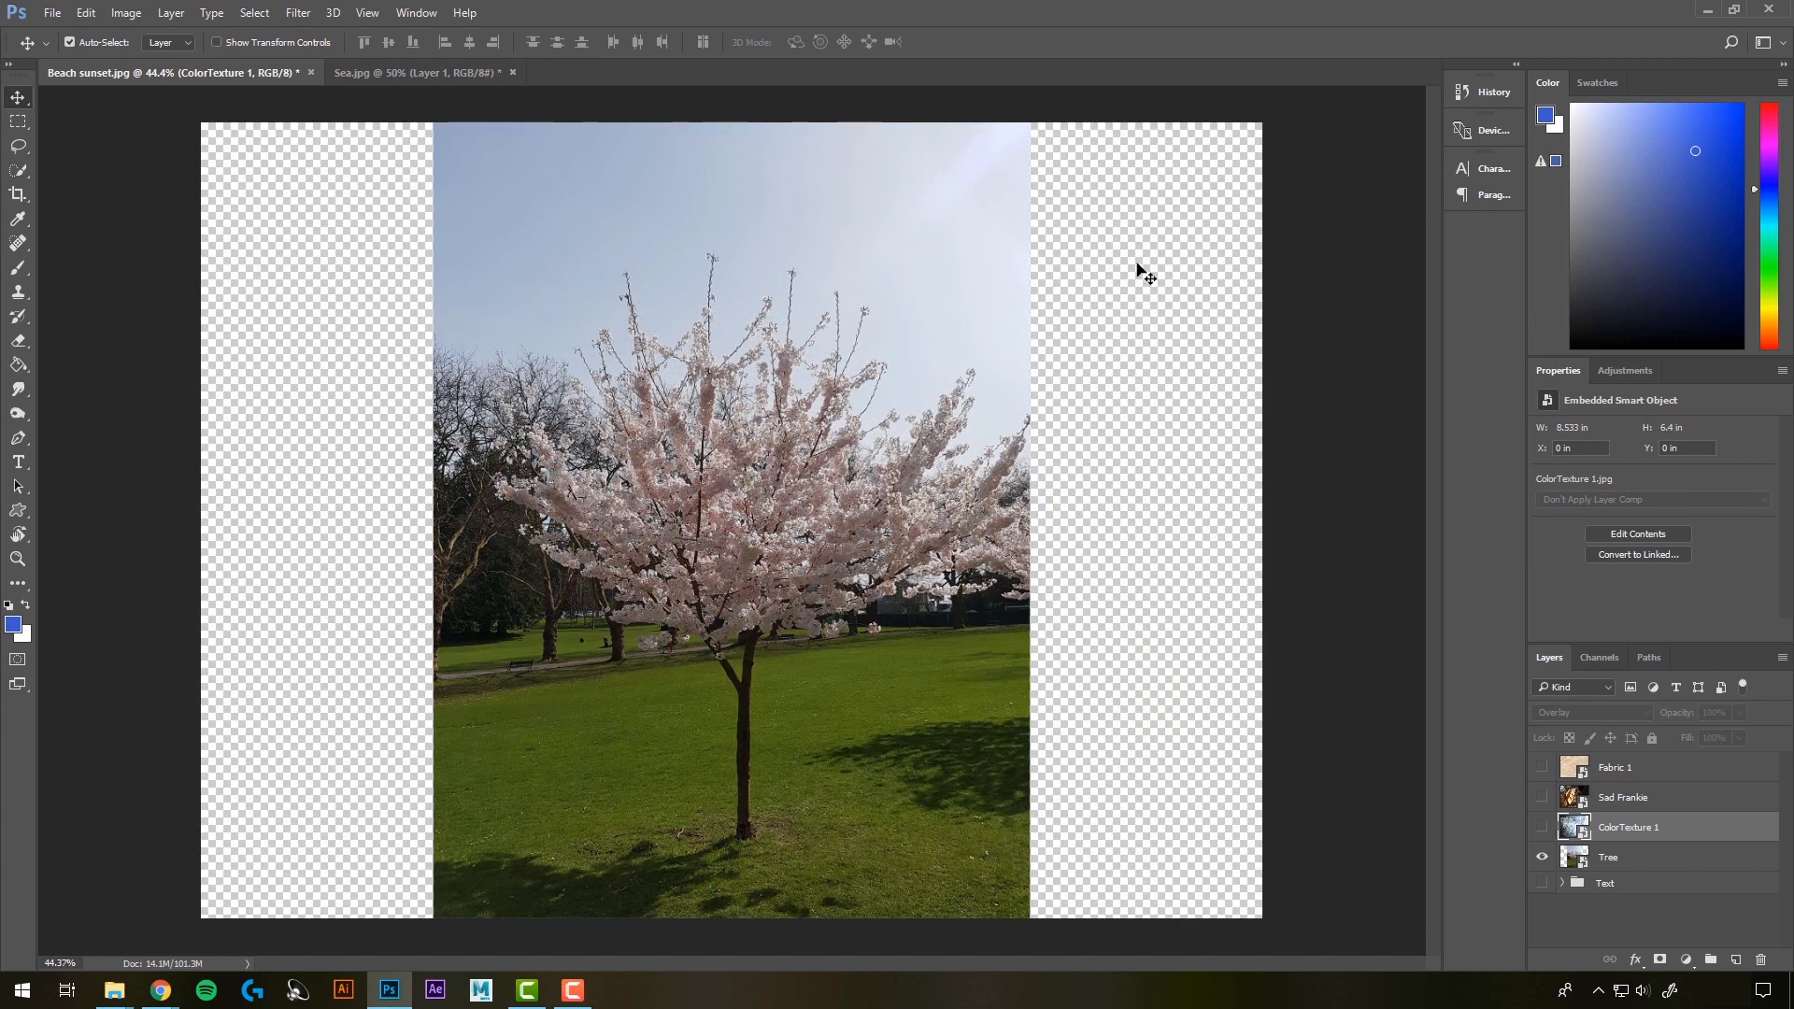
click(1542, 829)
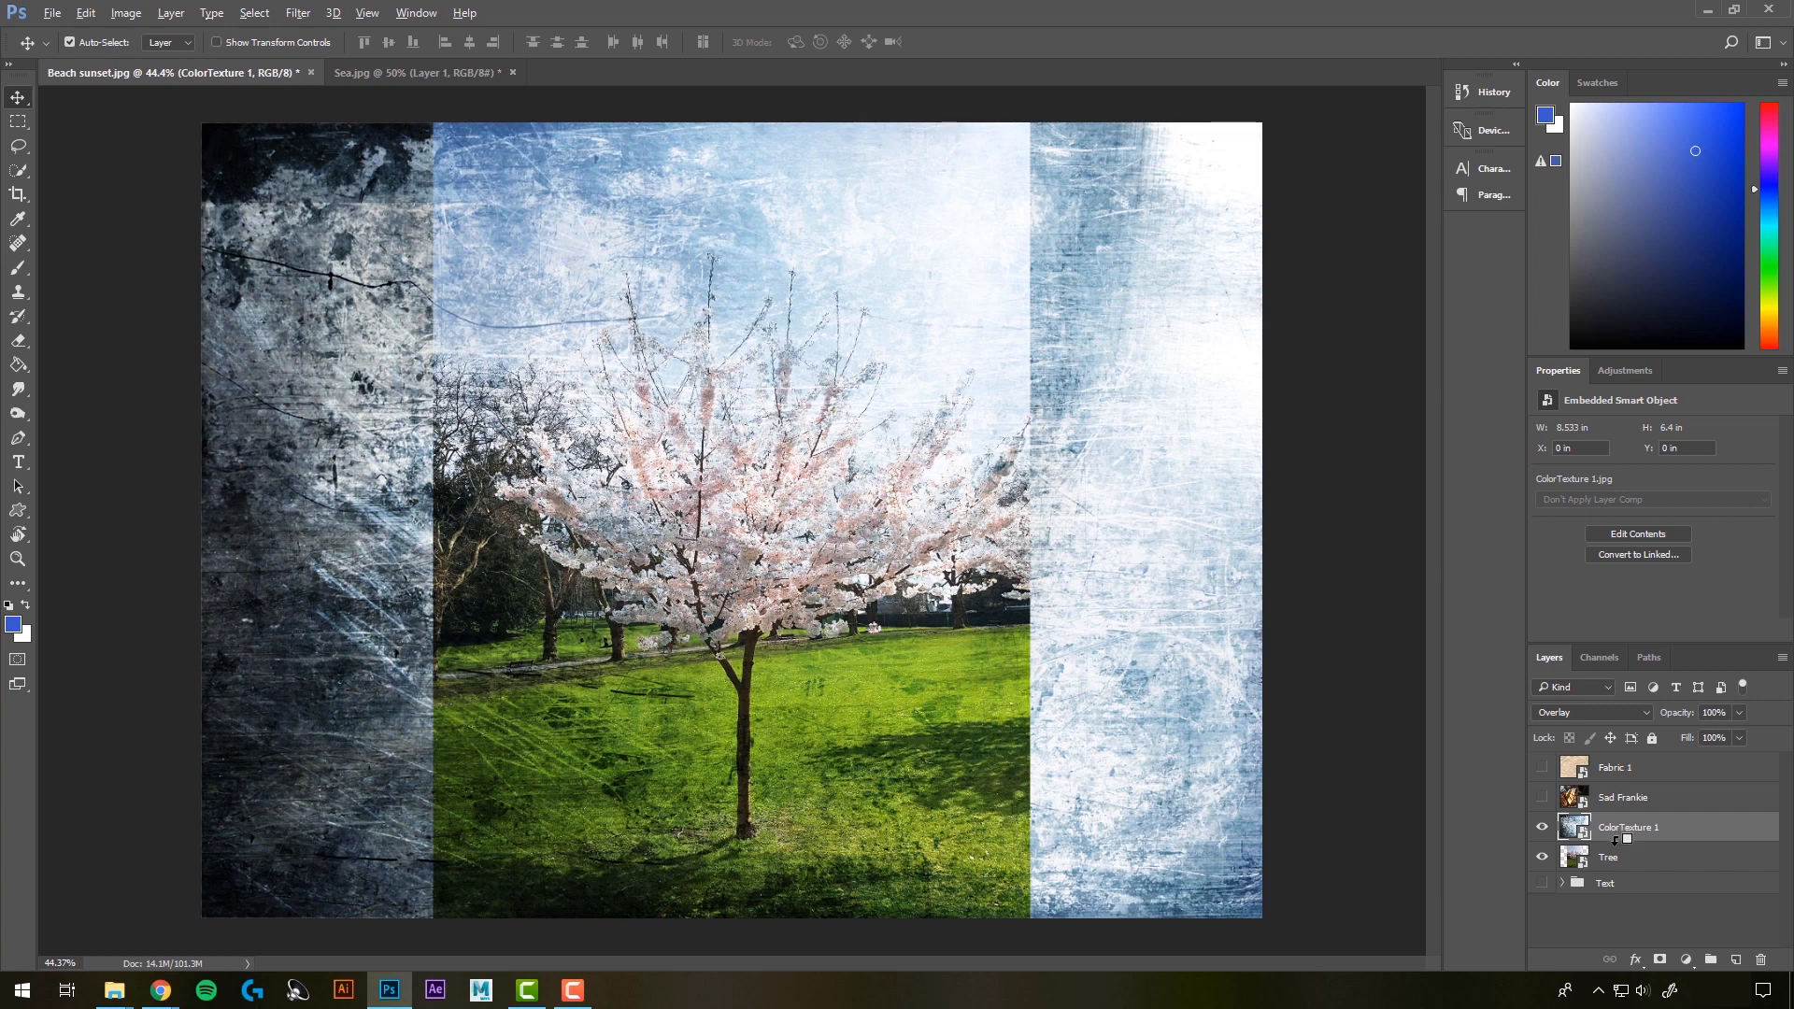
Step: Clip the ColorTexture 1 layer to the Tree layer with a clipping mask and toggle its visibility to compare
drag(1617, 833, 1619, 843)
drag(1615, 857, 1619, 837)
alt+click(1618, 838)
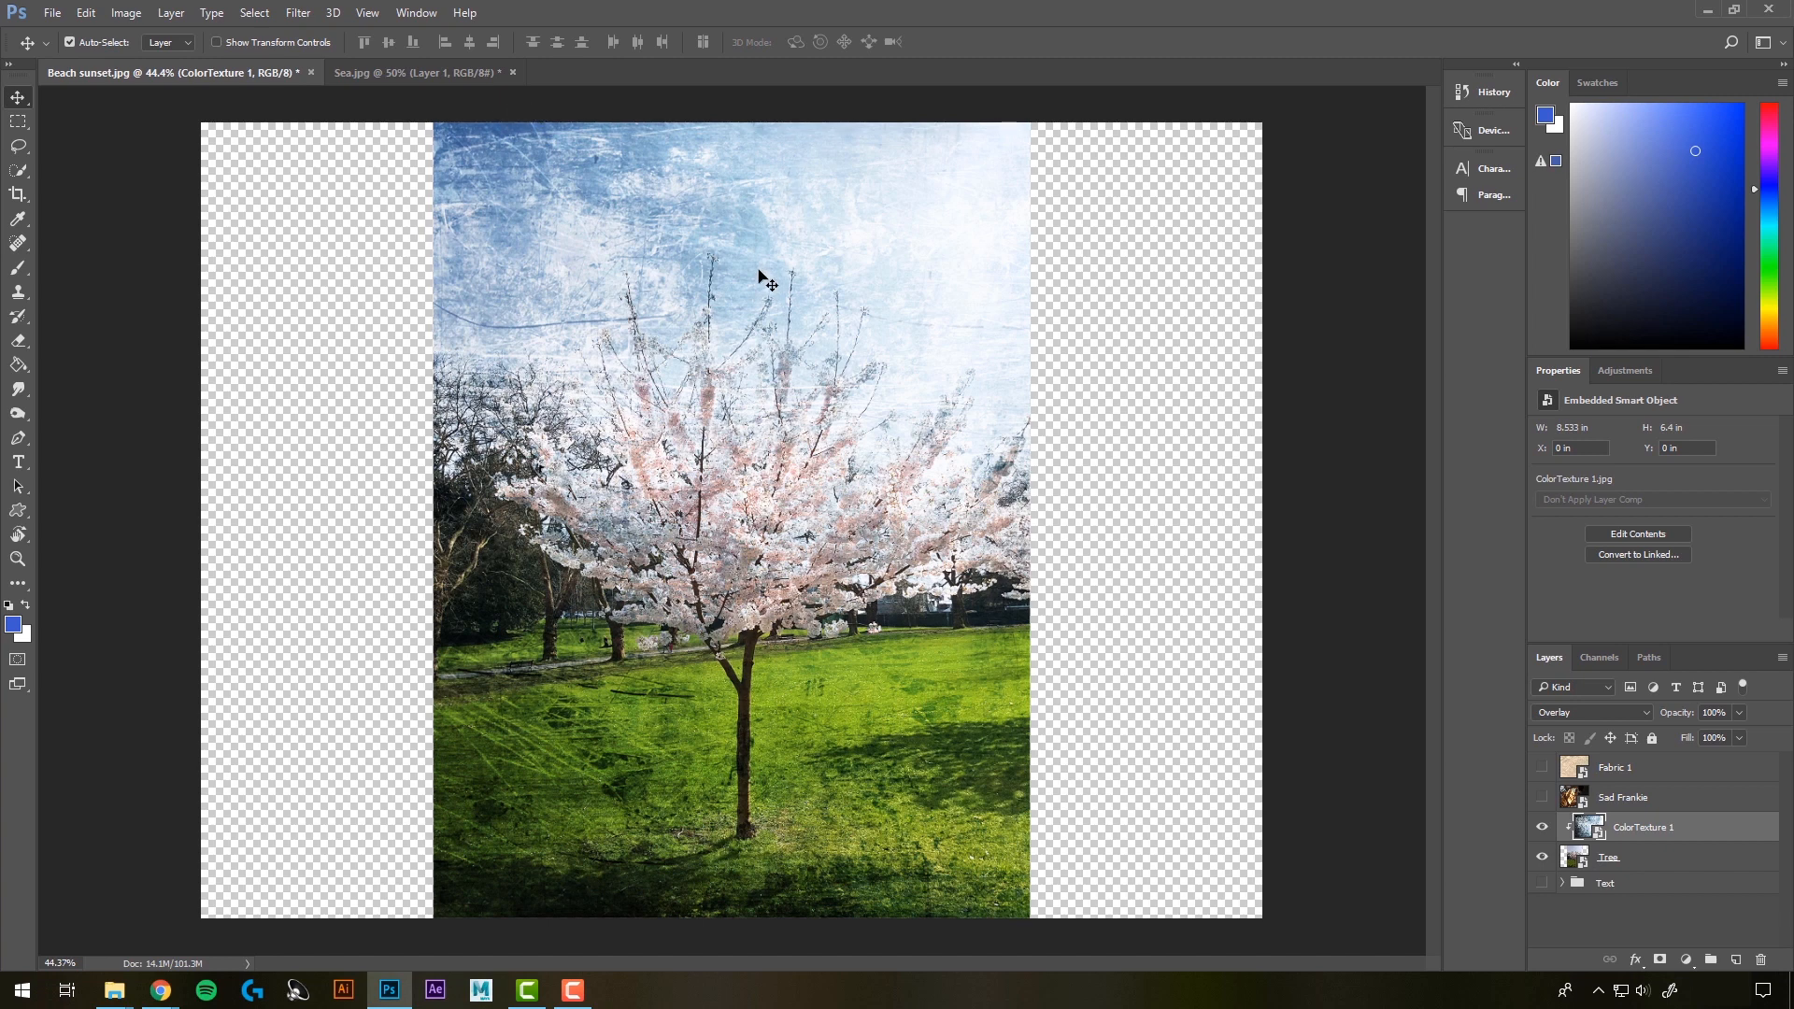
click(1543, 828)
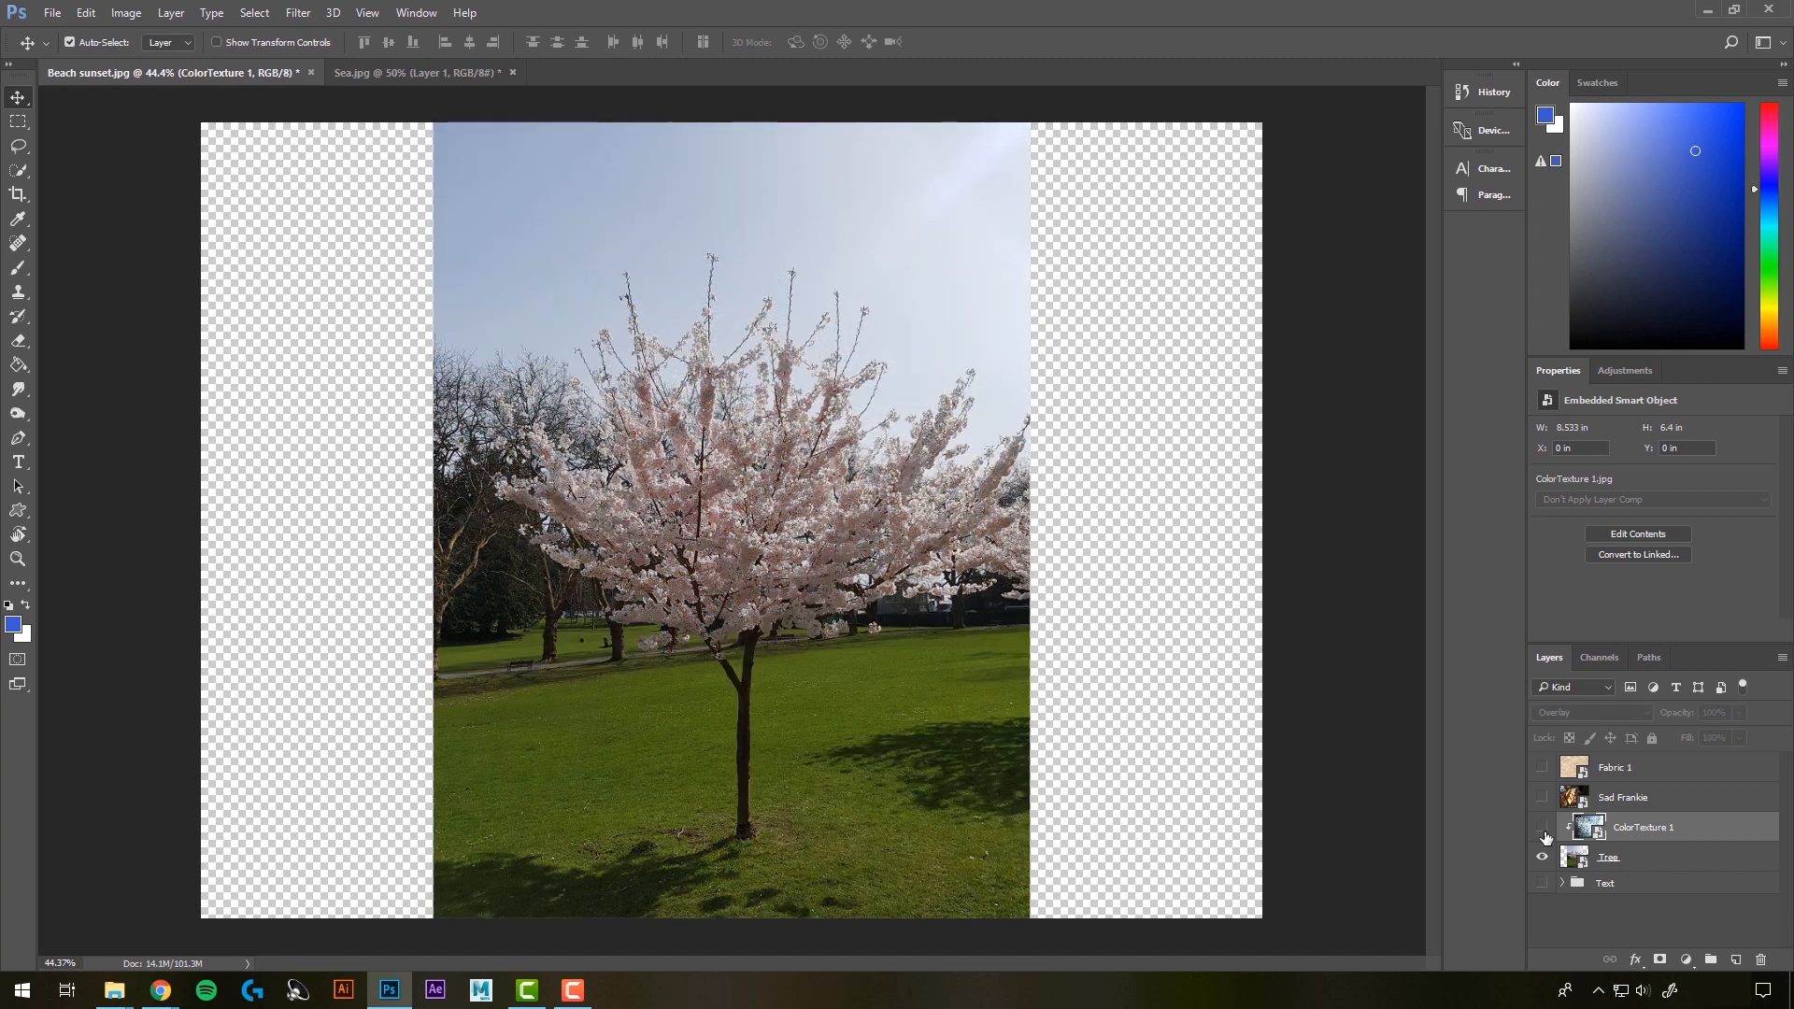
click(1543, 828)
Step: Lower the clipped ColorTexture 1 layer's opacity to 34%
click(1737, 713)
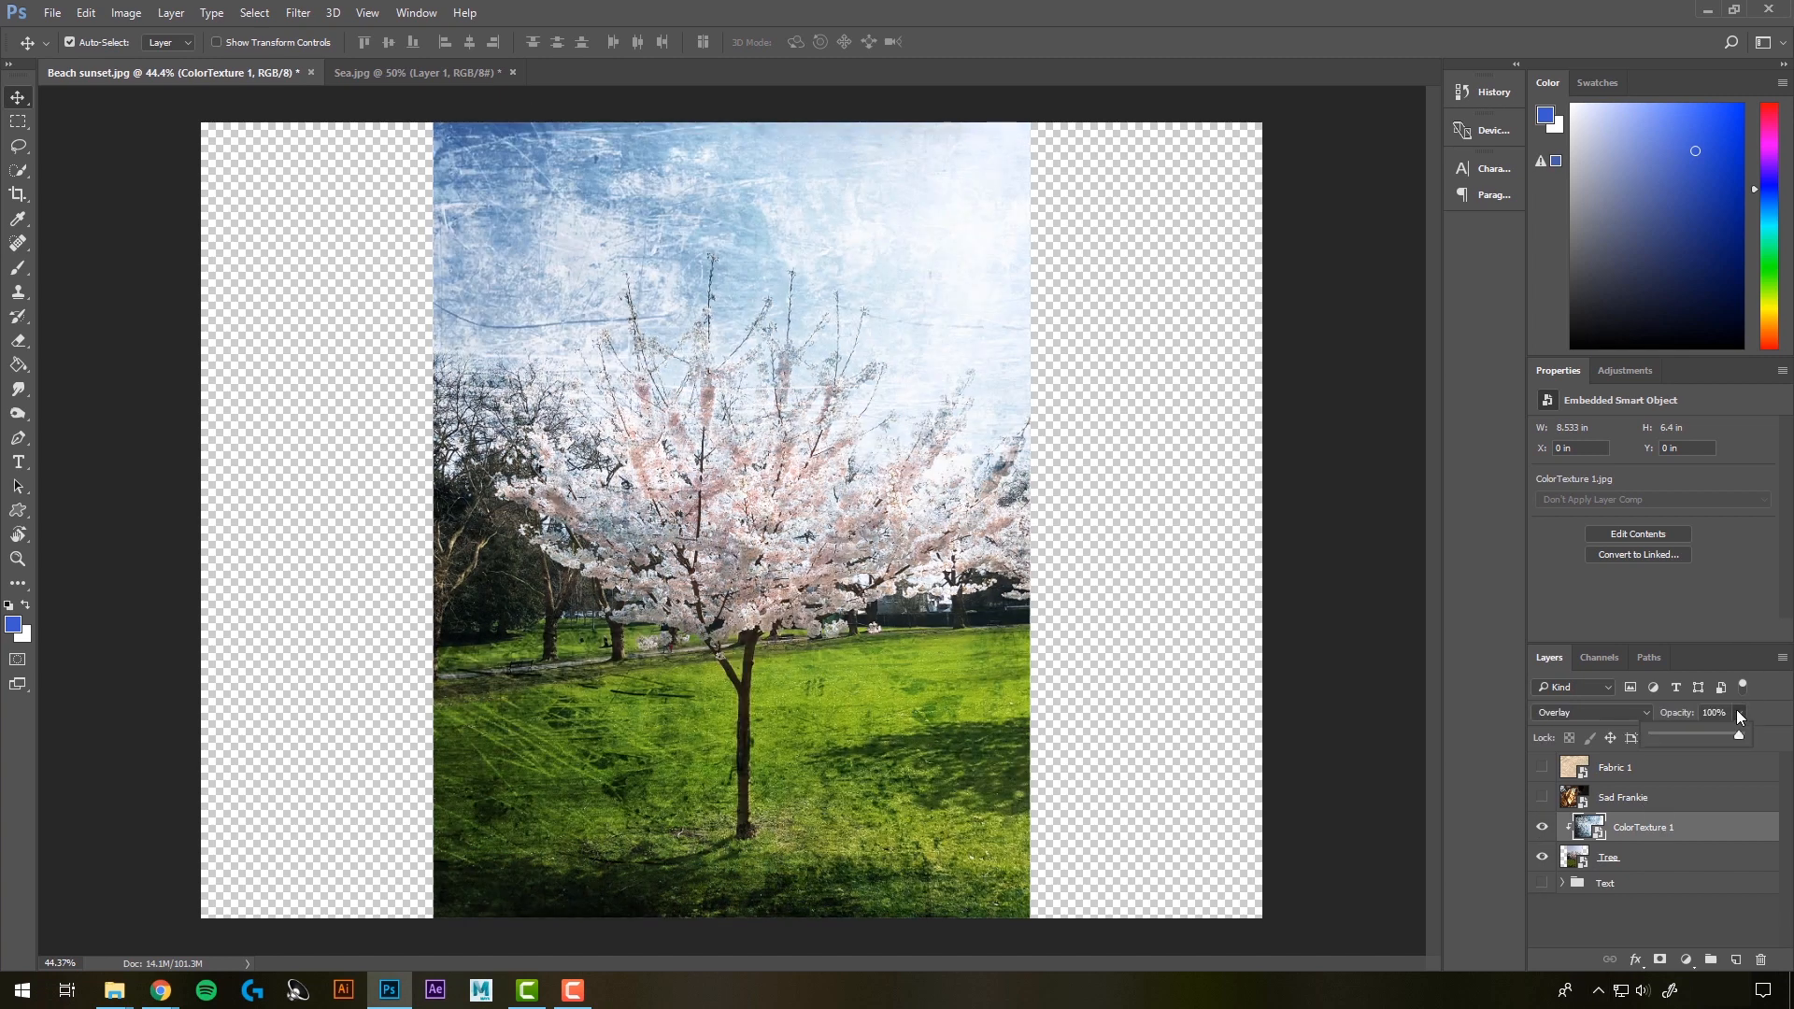
drag(1708, 733, 1679, 737)
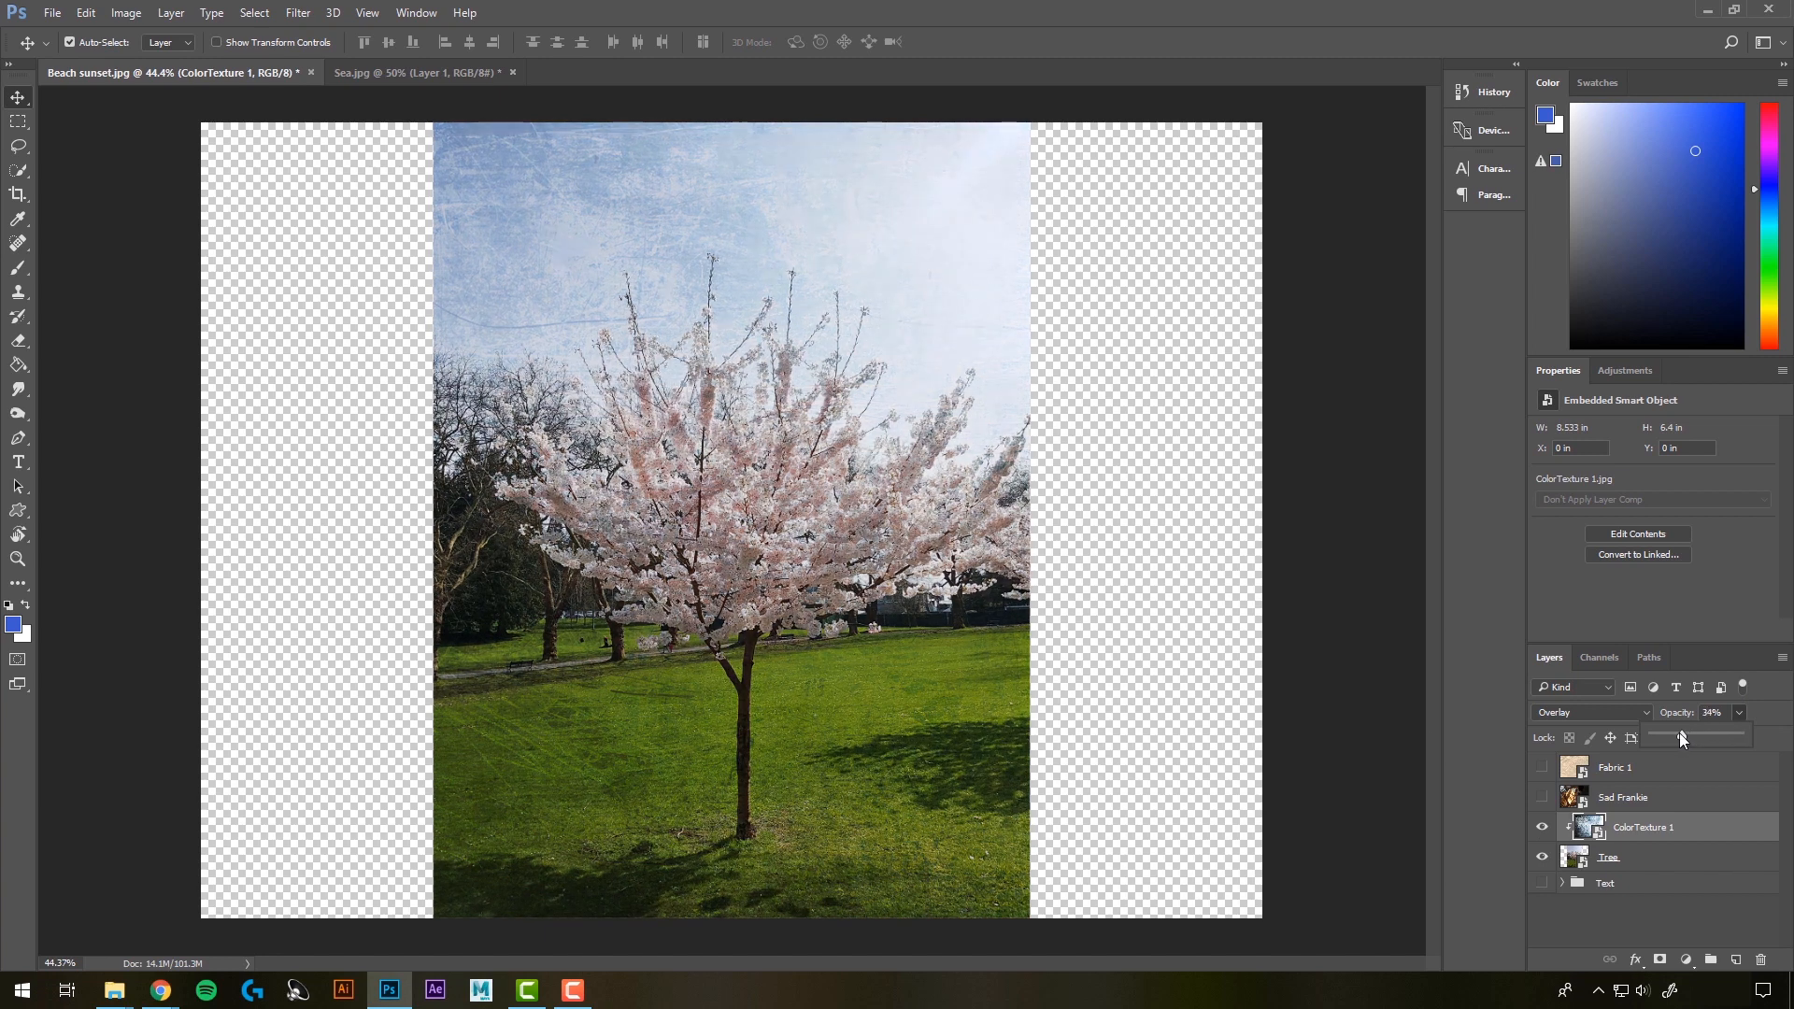
click(1312, 641)
click(1740, 824)
Step: Hide the ColorTexture 1 and Tree layers, and show and expand the Text group, briefly hiding its fabric pattern to view the text
drag(1541, 827, 1546, 864)
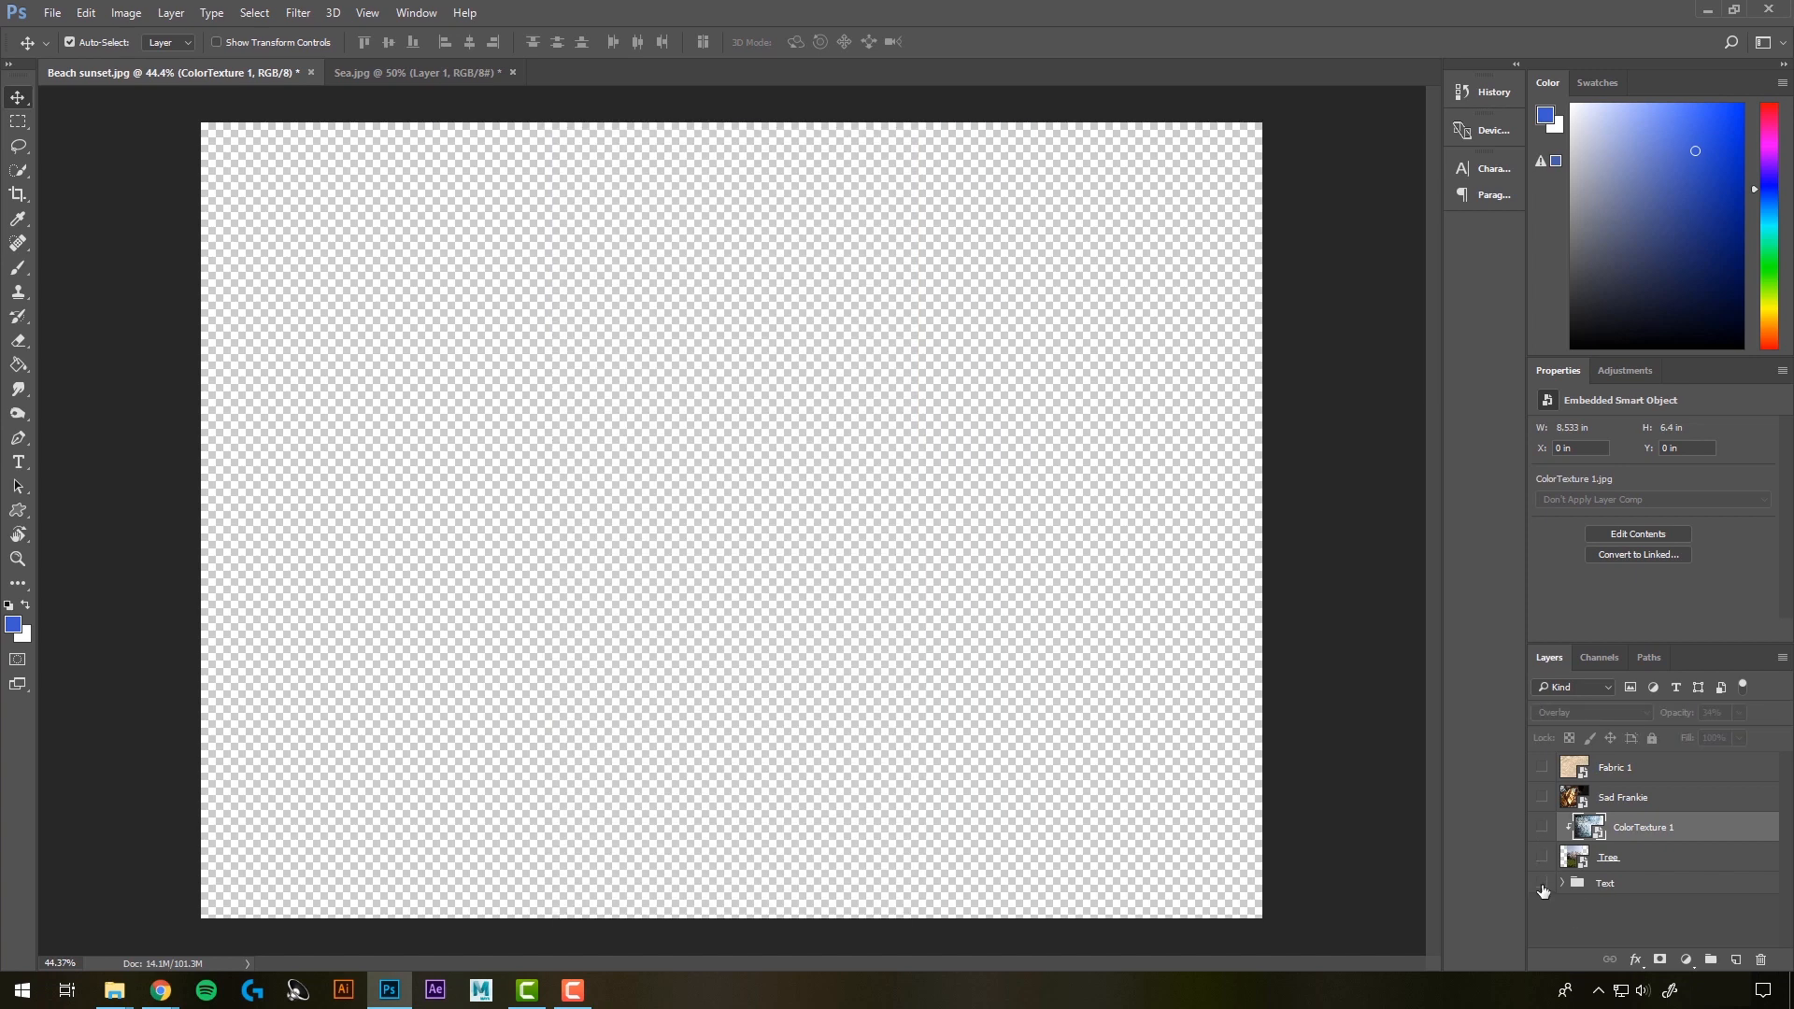
click(1542, 884)
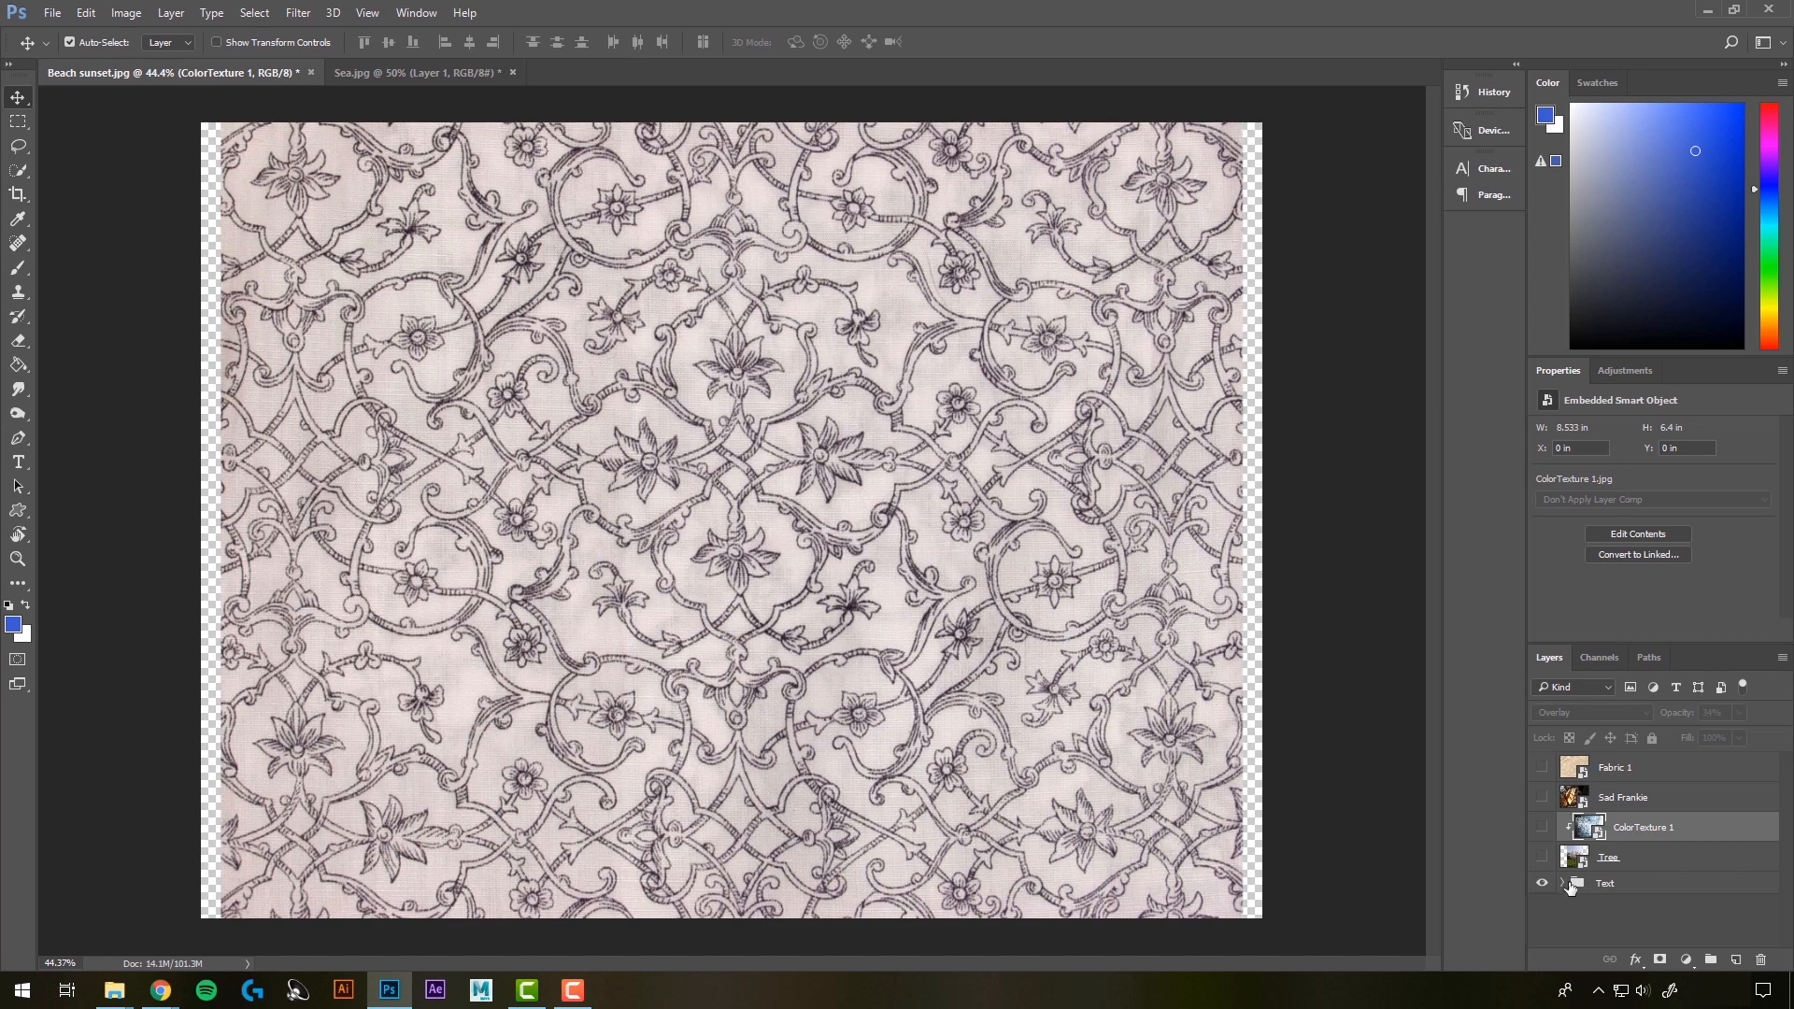
click(1564, 884)
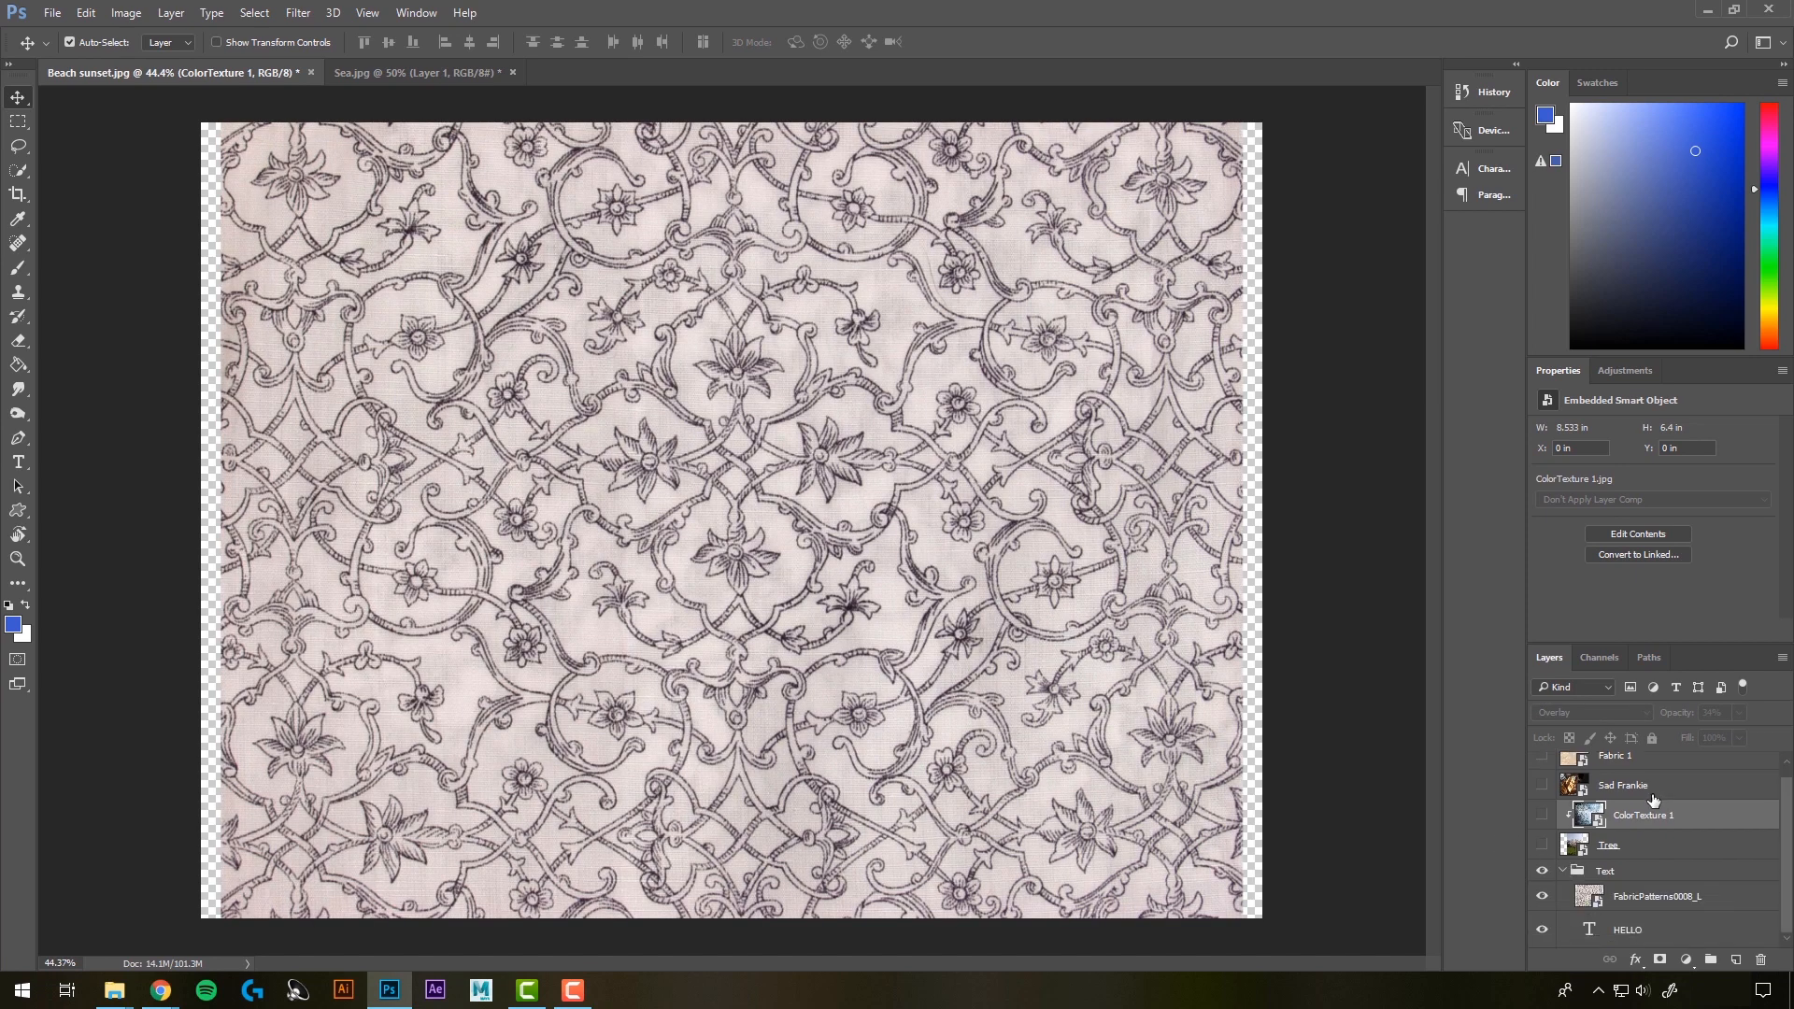
click(1539, 897)
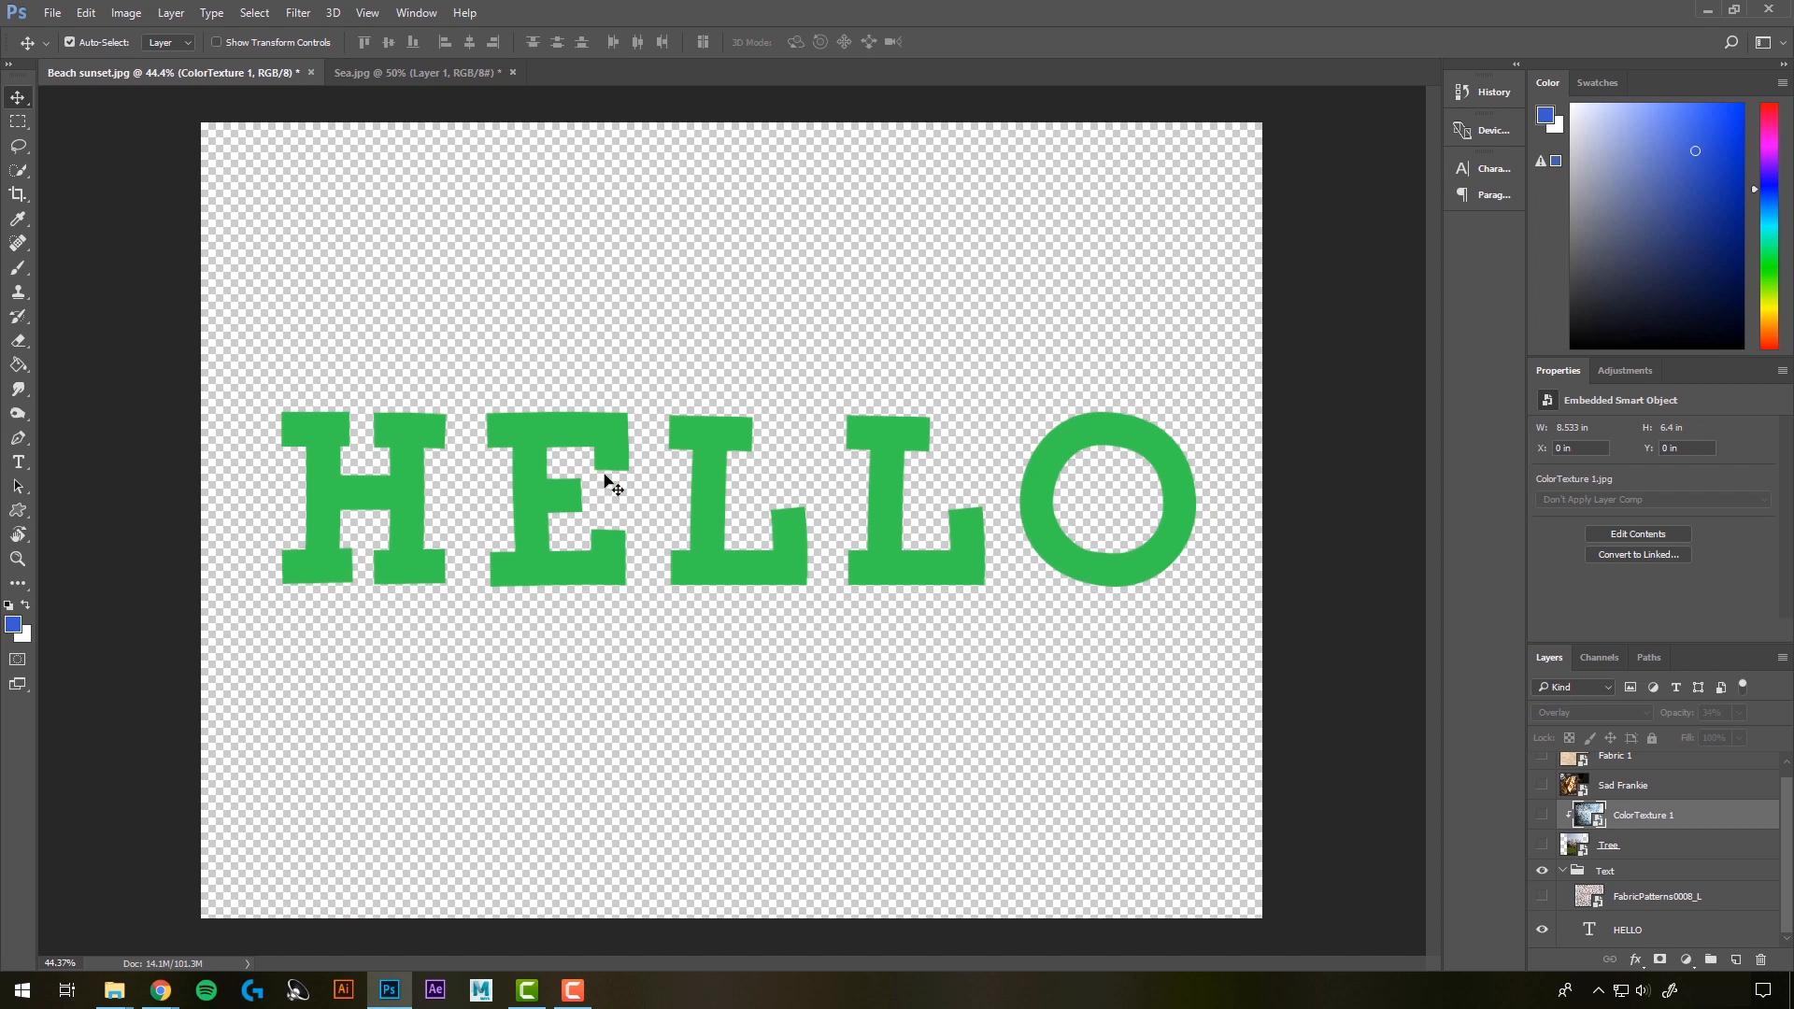
click(1542, 899)
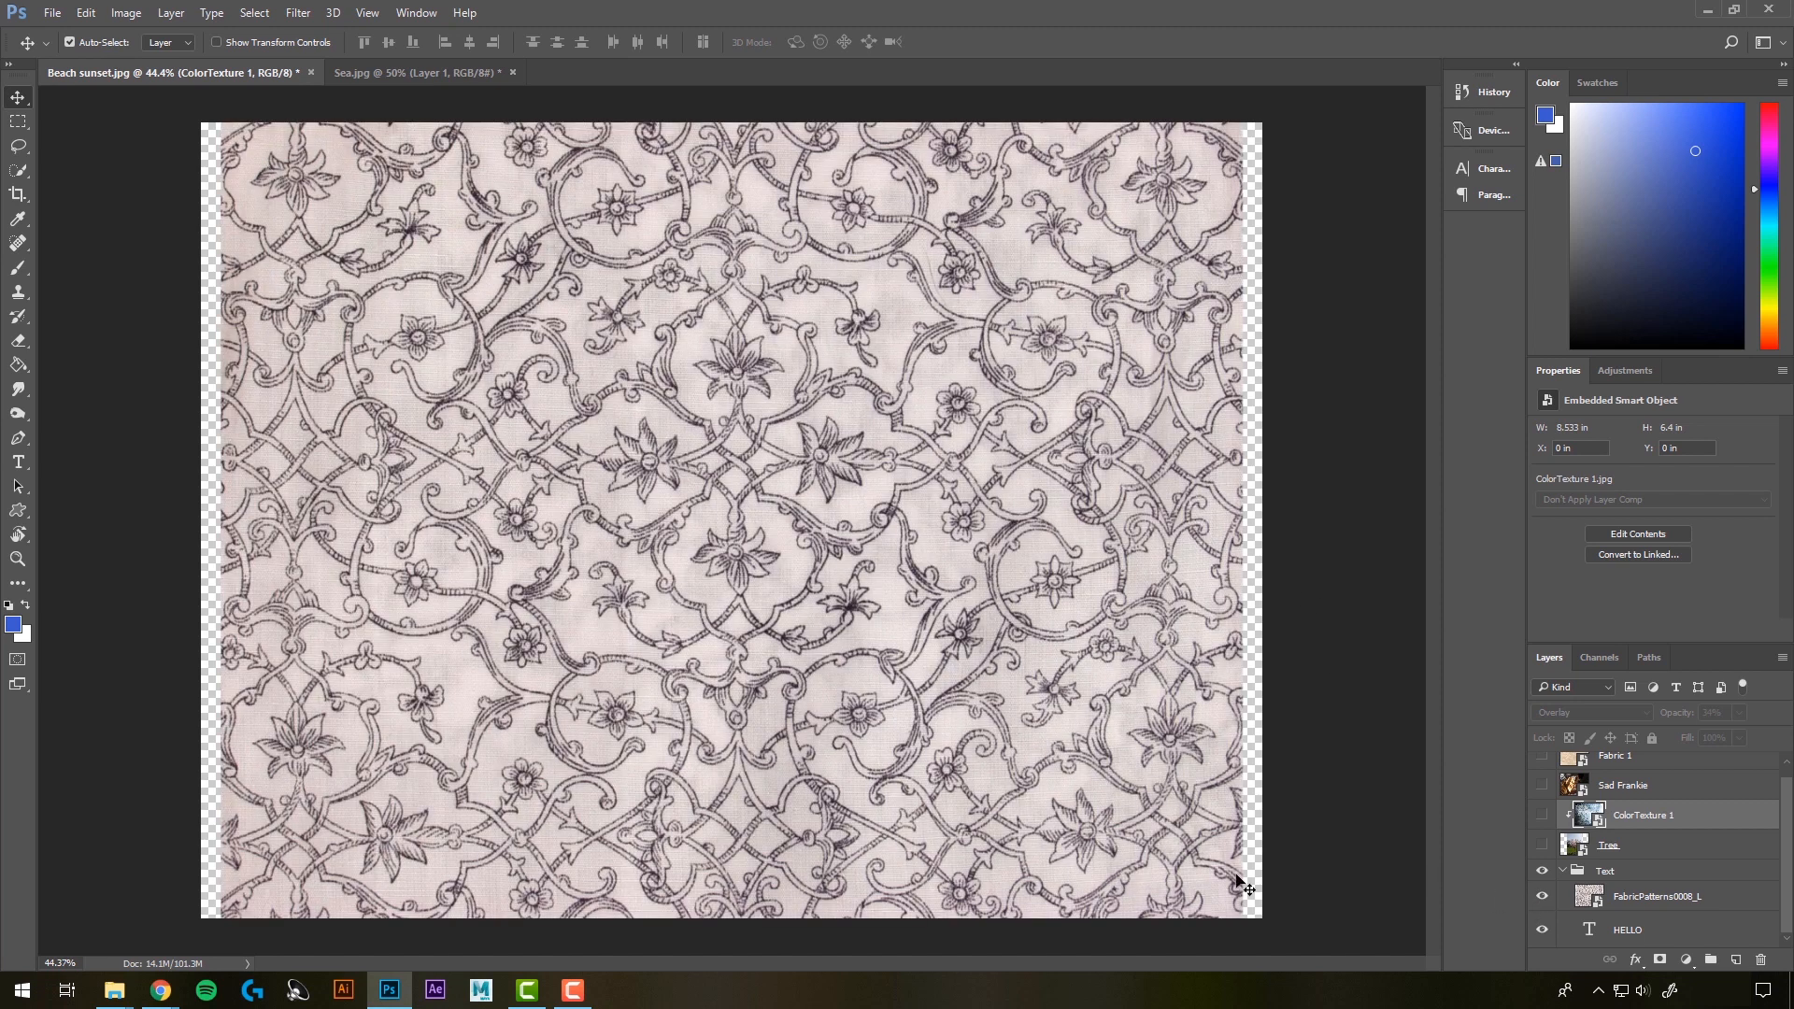
Step: Set the FabricPatterns0008_L layer's blend mode to Overlay and clip it to the HELLO text layer
click(1666, 903)
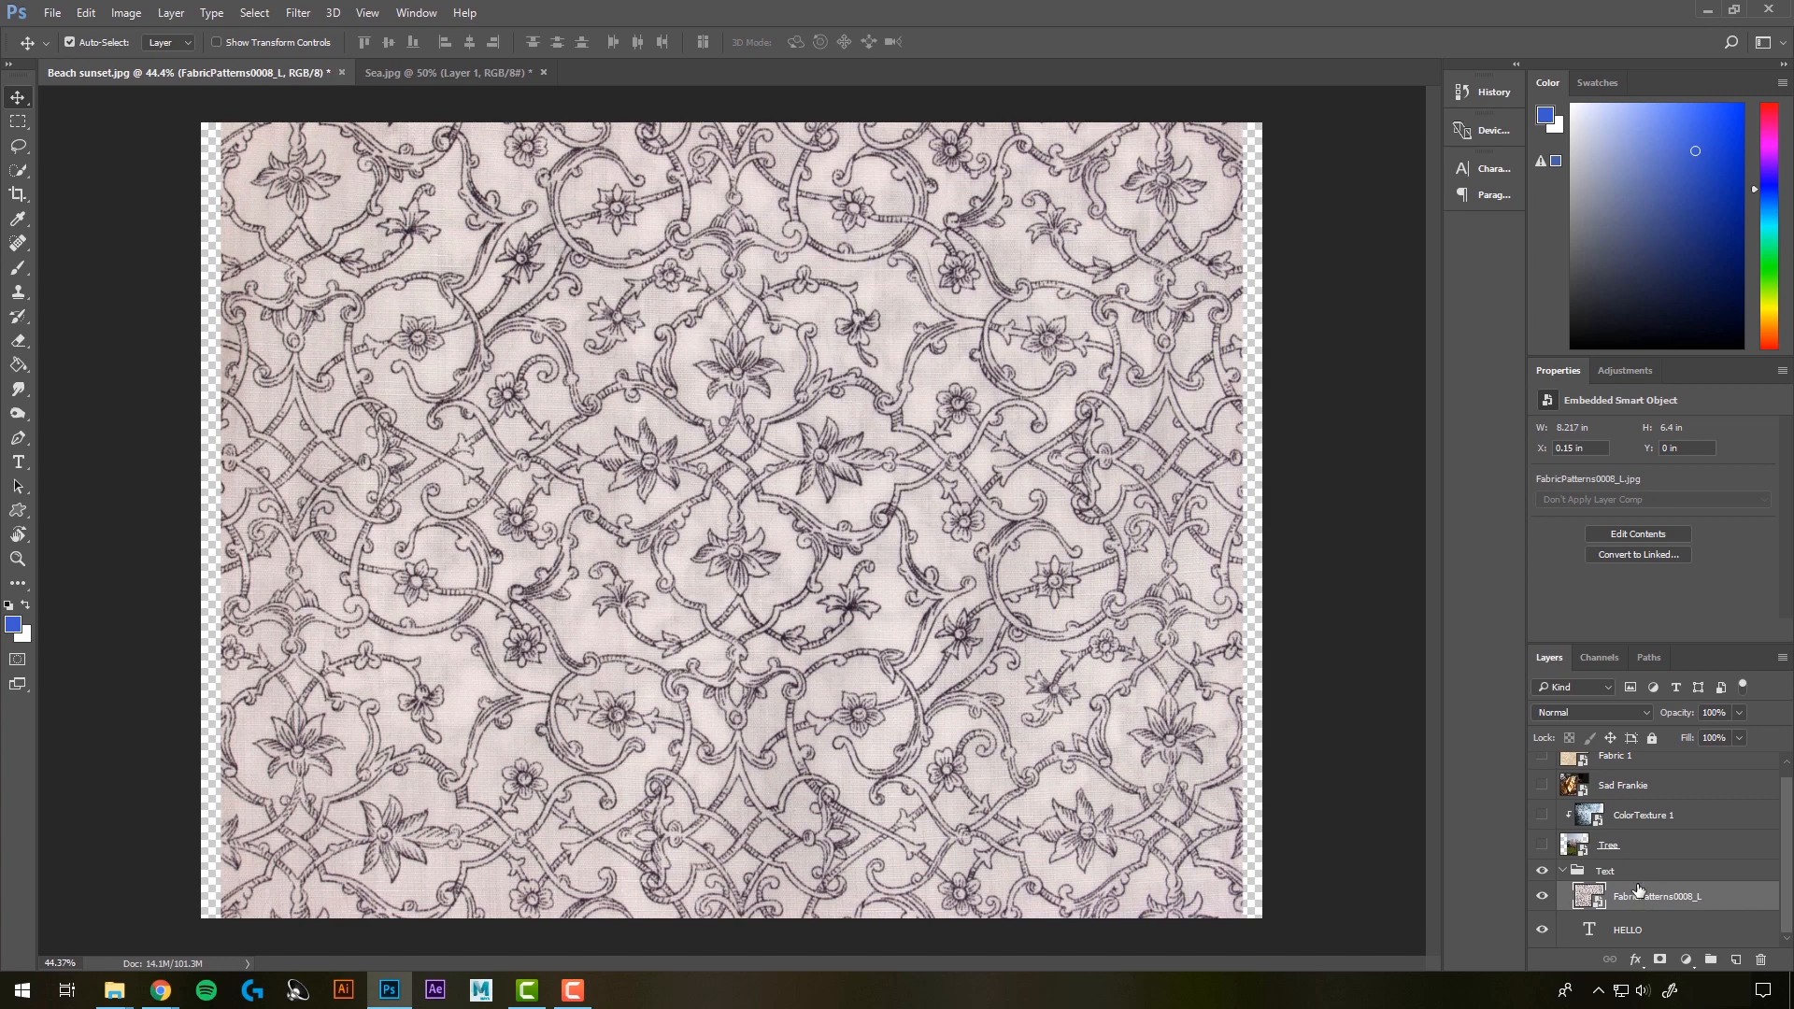
click(1579, 714)
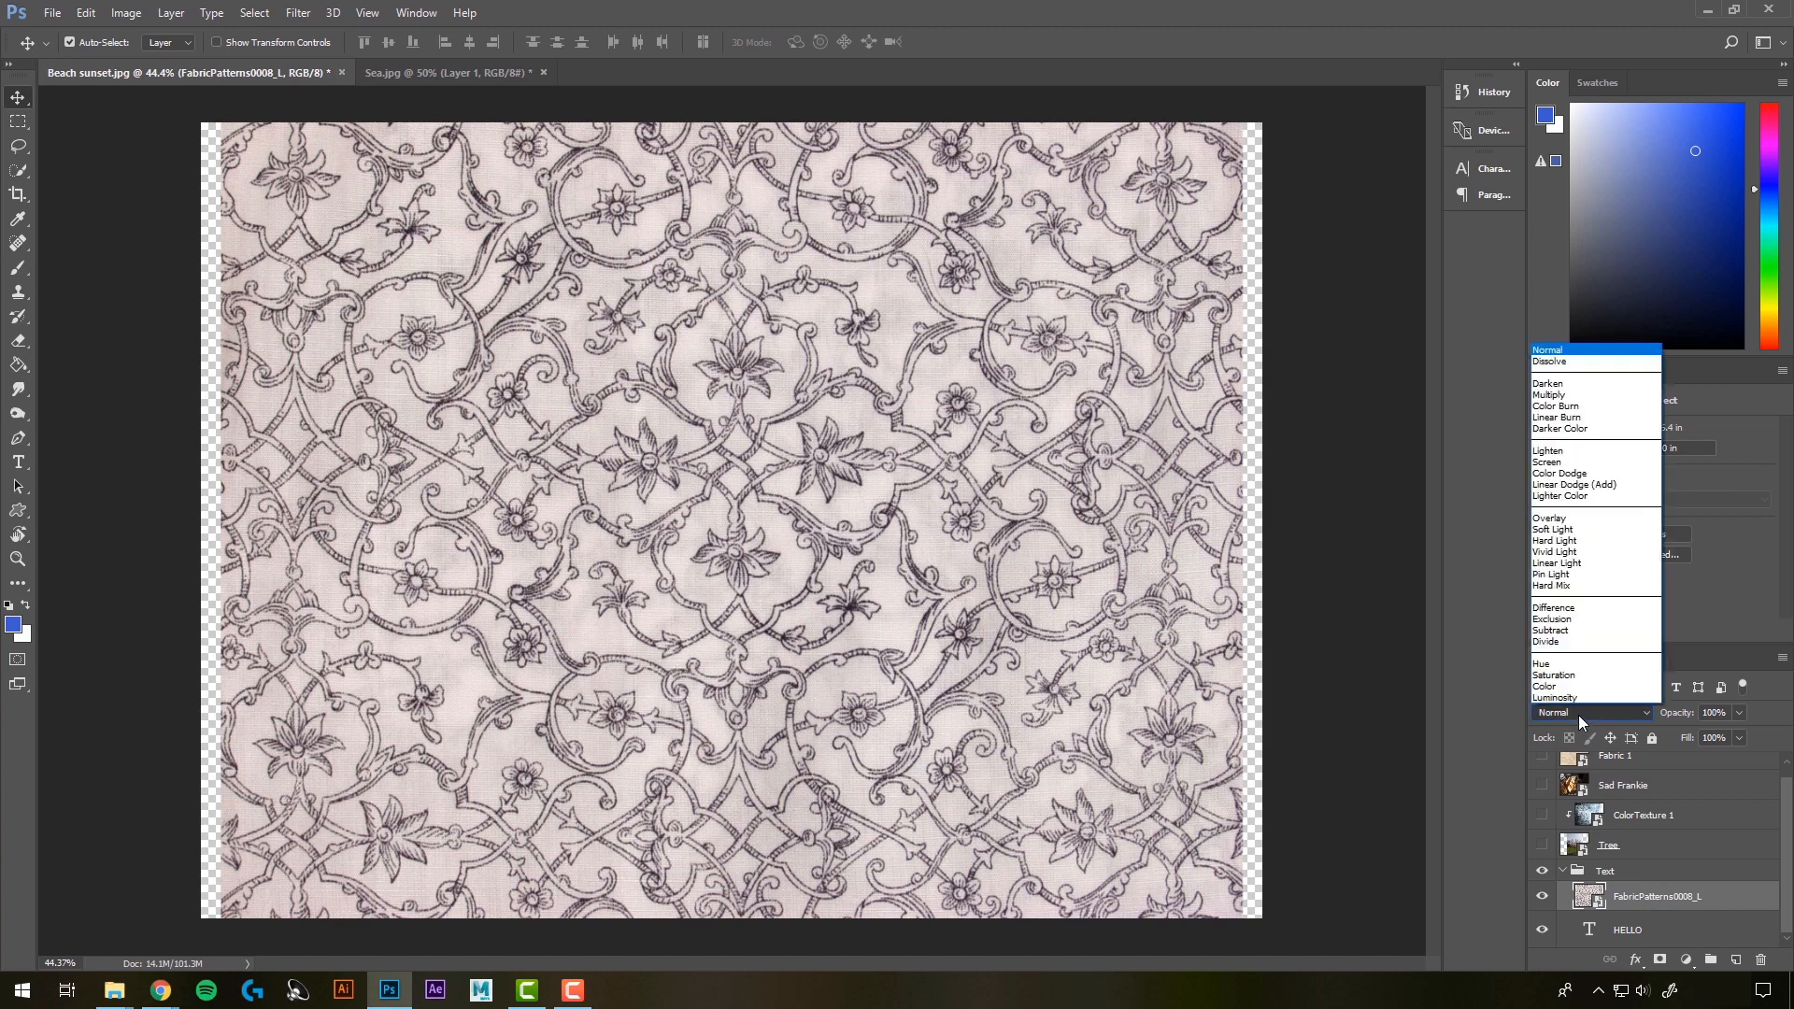
click(1562, 519)
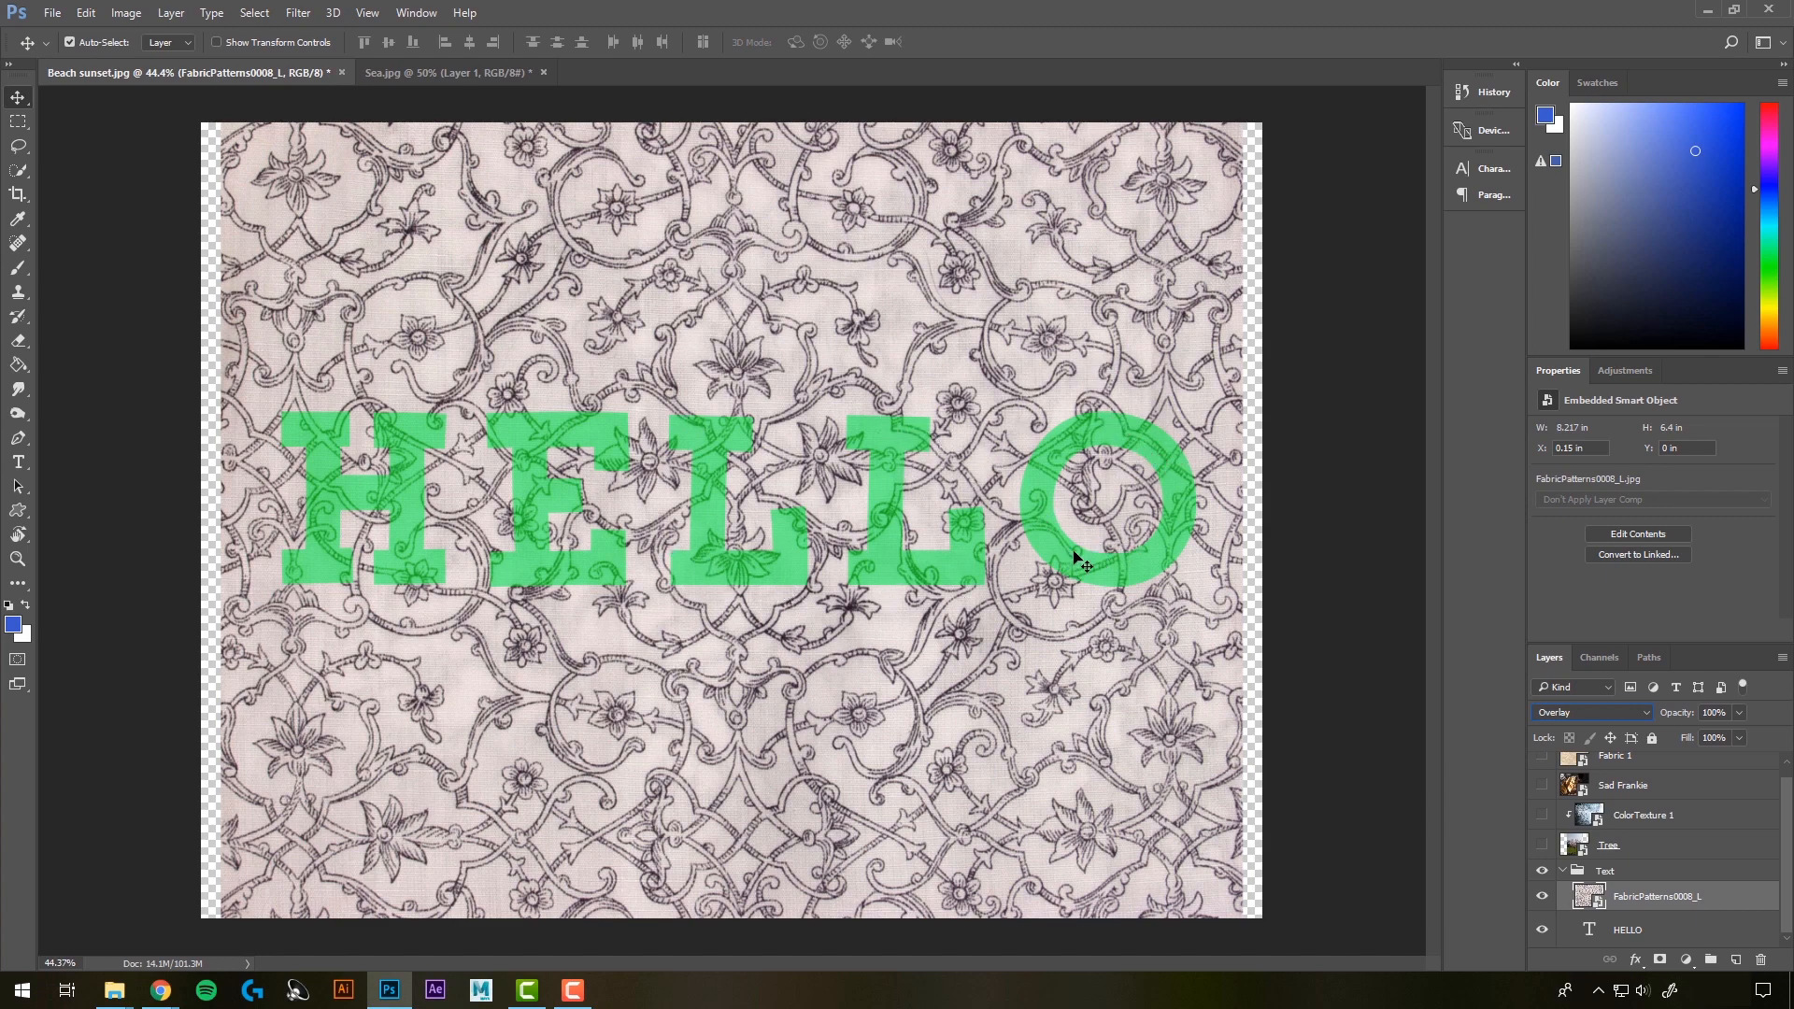
click(1541, 896)
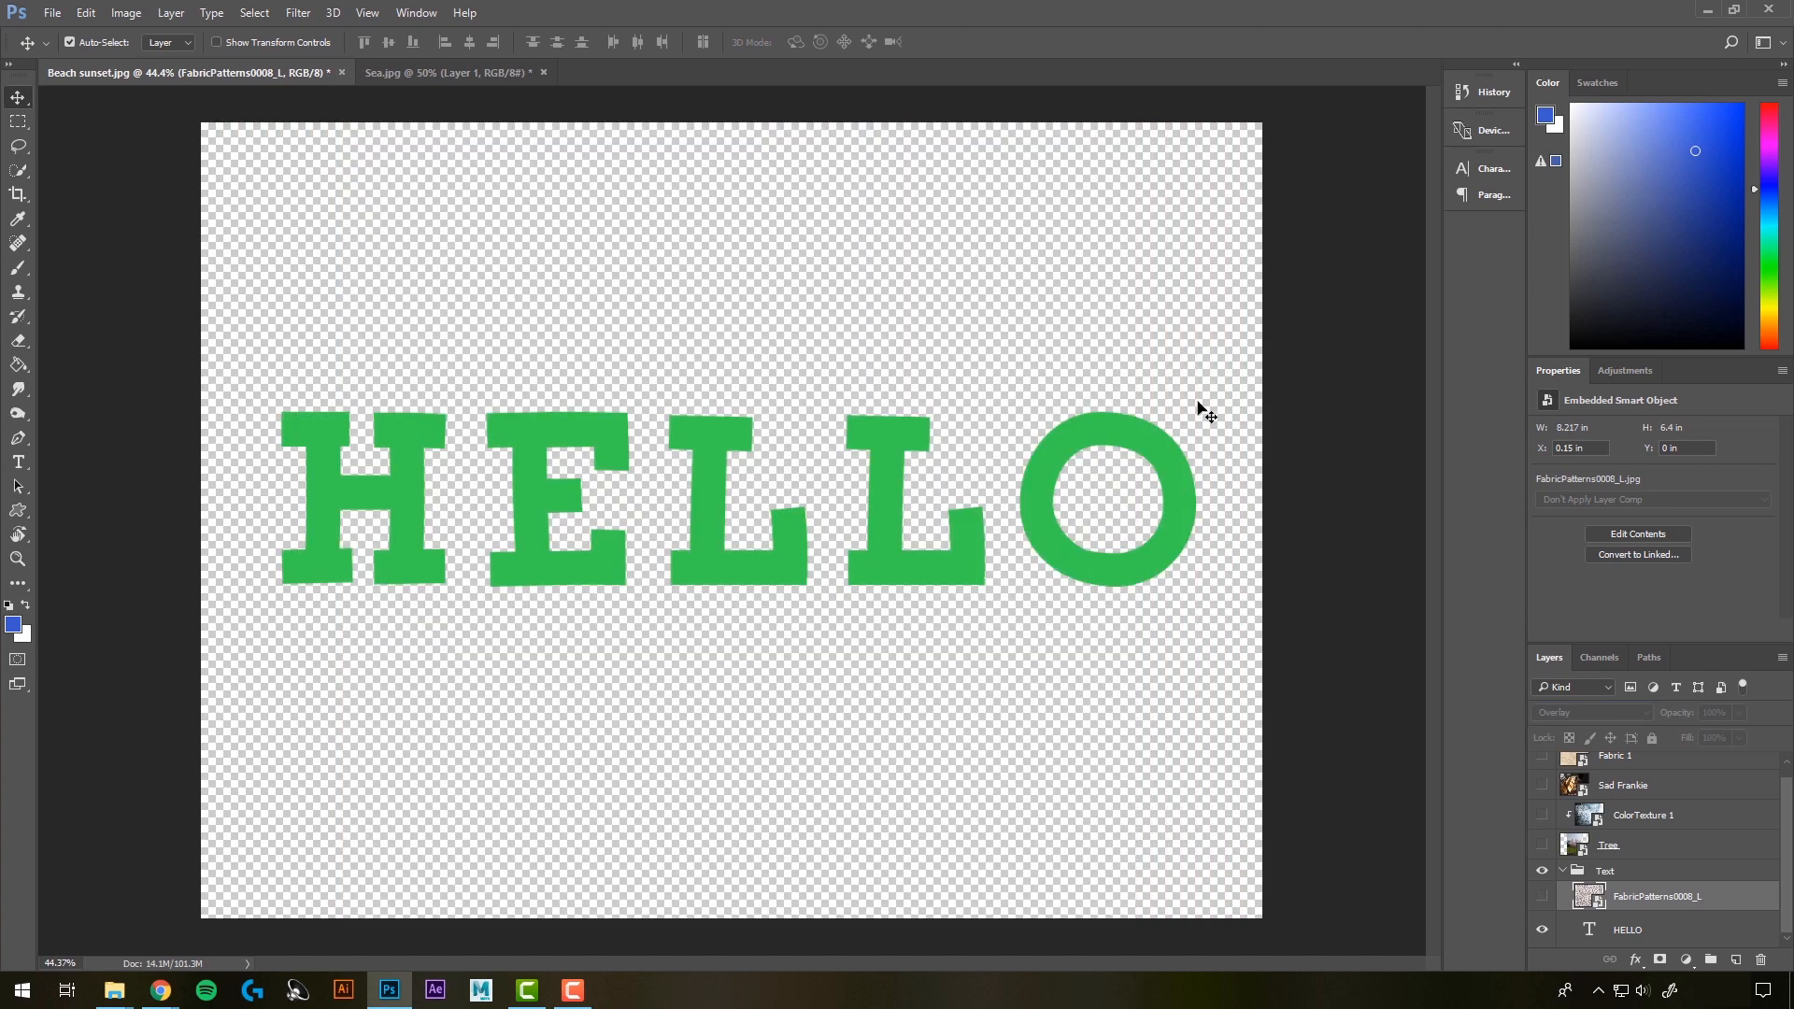
click(1541, 897)
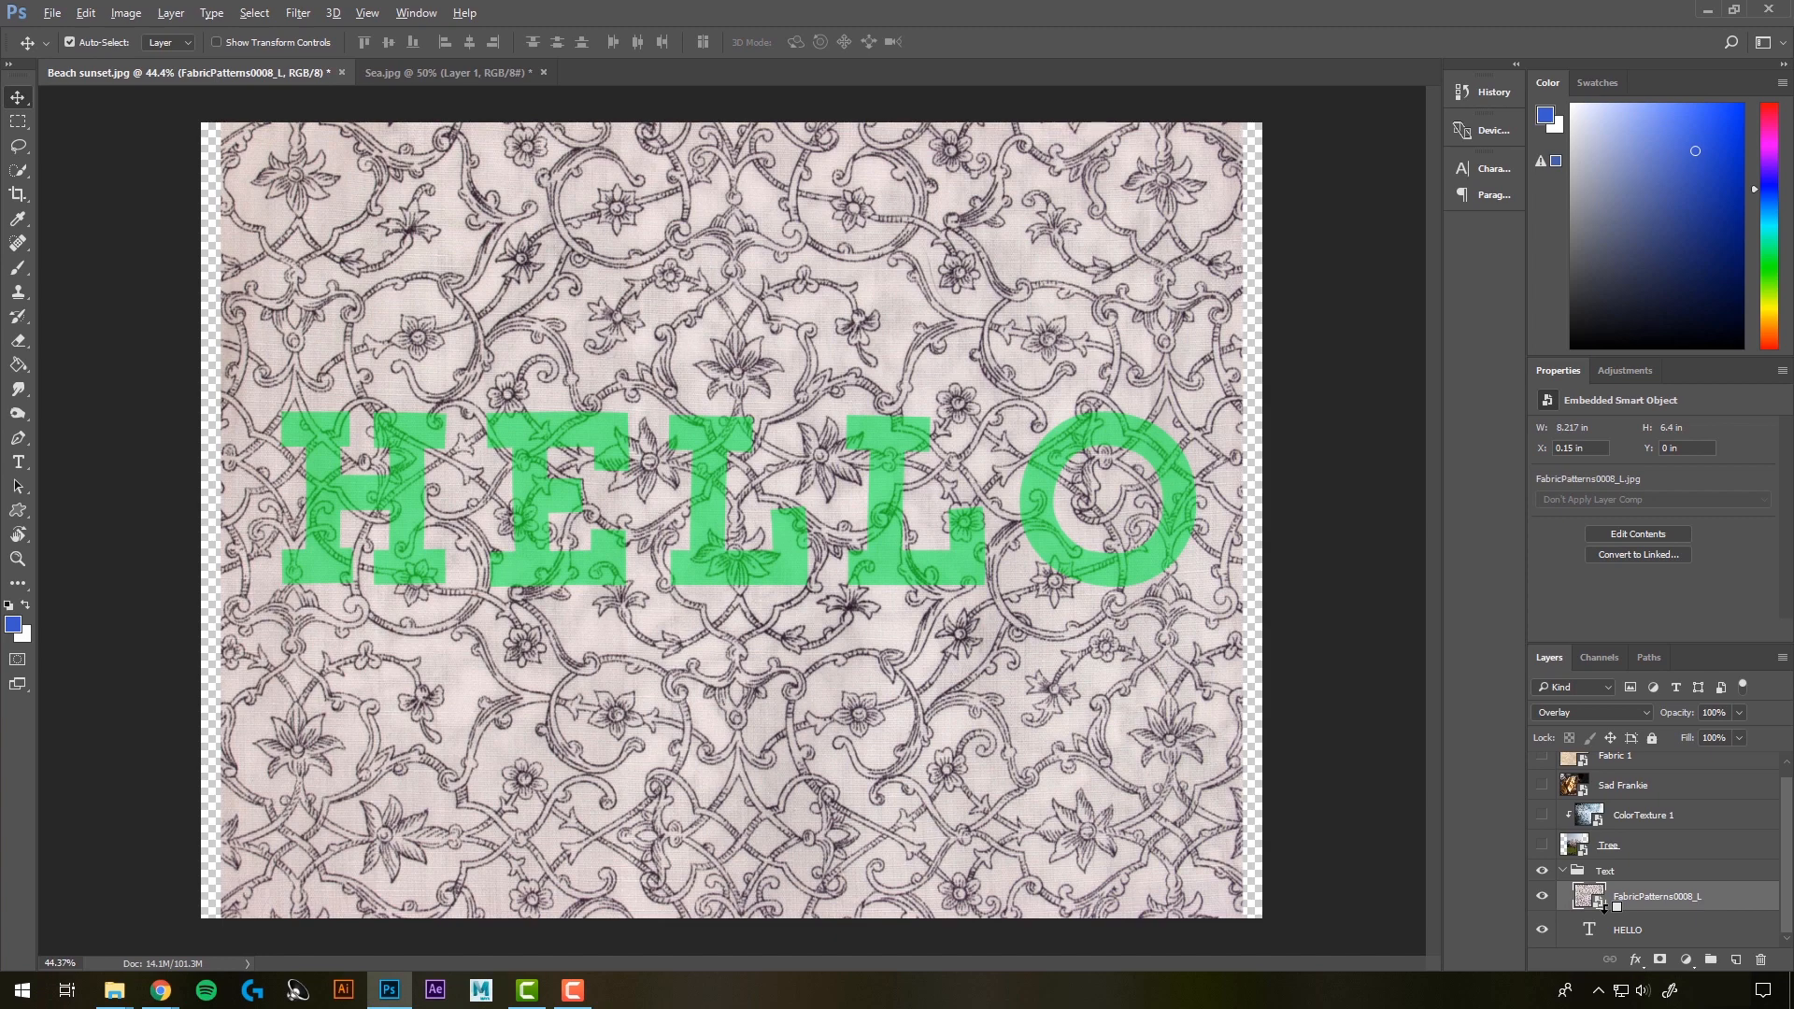
alt+click(1603, 903)
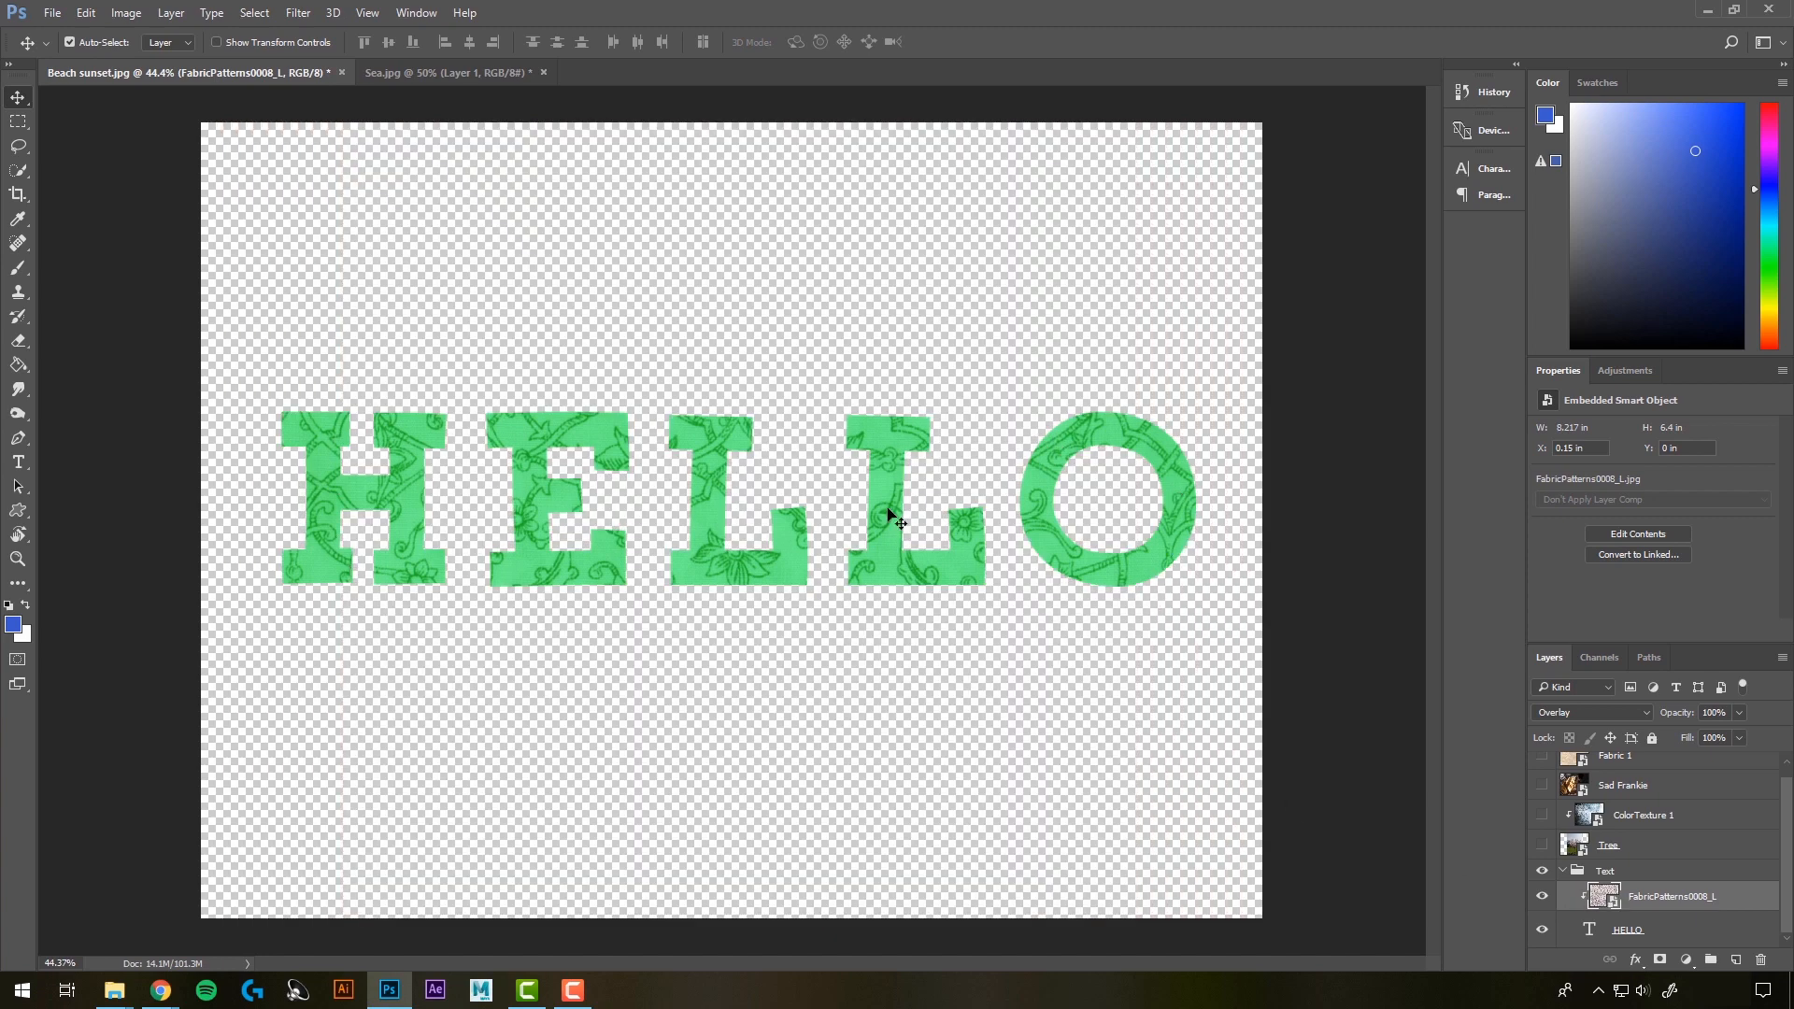
Step: Step the FabricPatterns0008_L layer's blend mode through the lightening modes from Lighten to Lighter Color
click(1579, 719)
click(1577, 457)
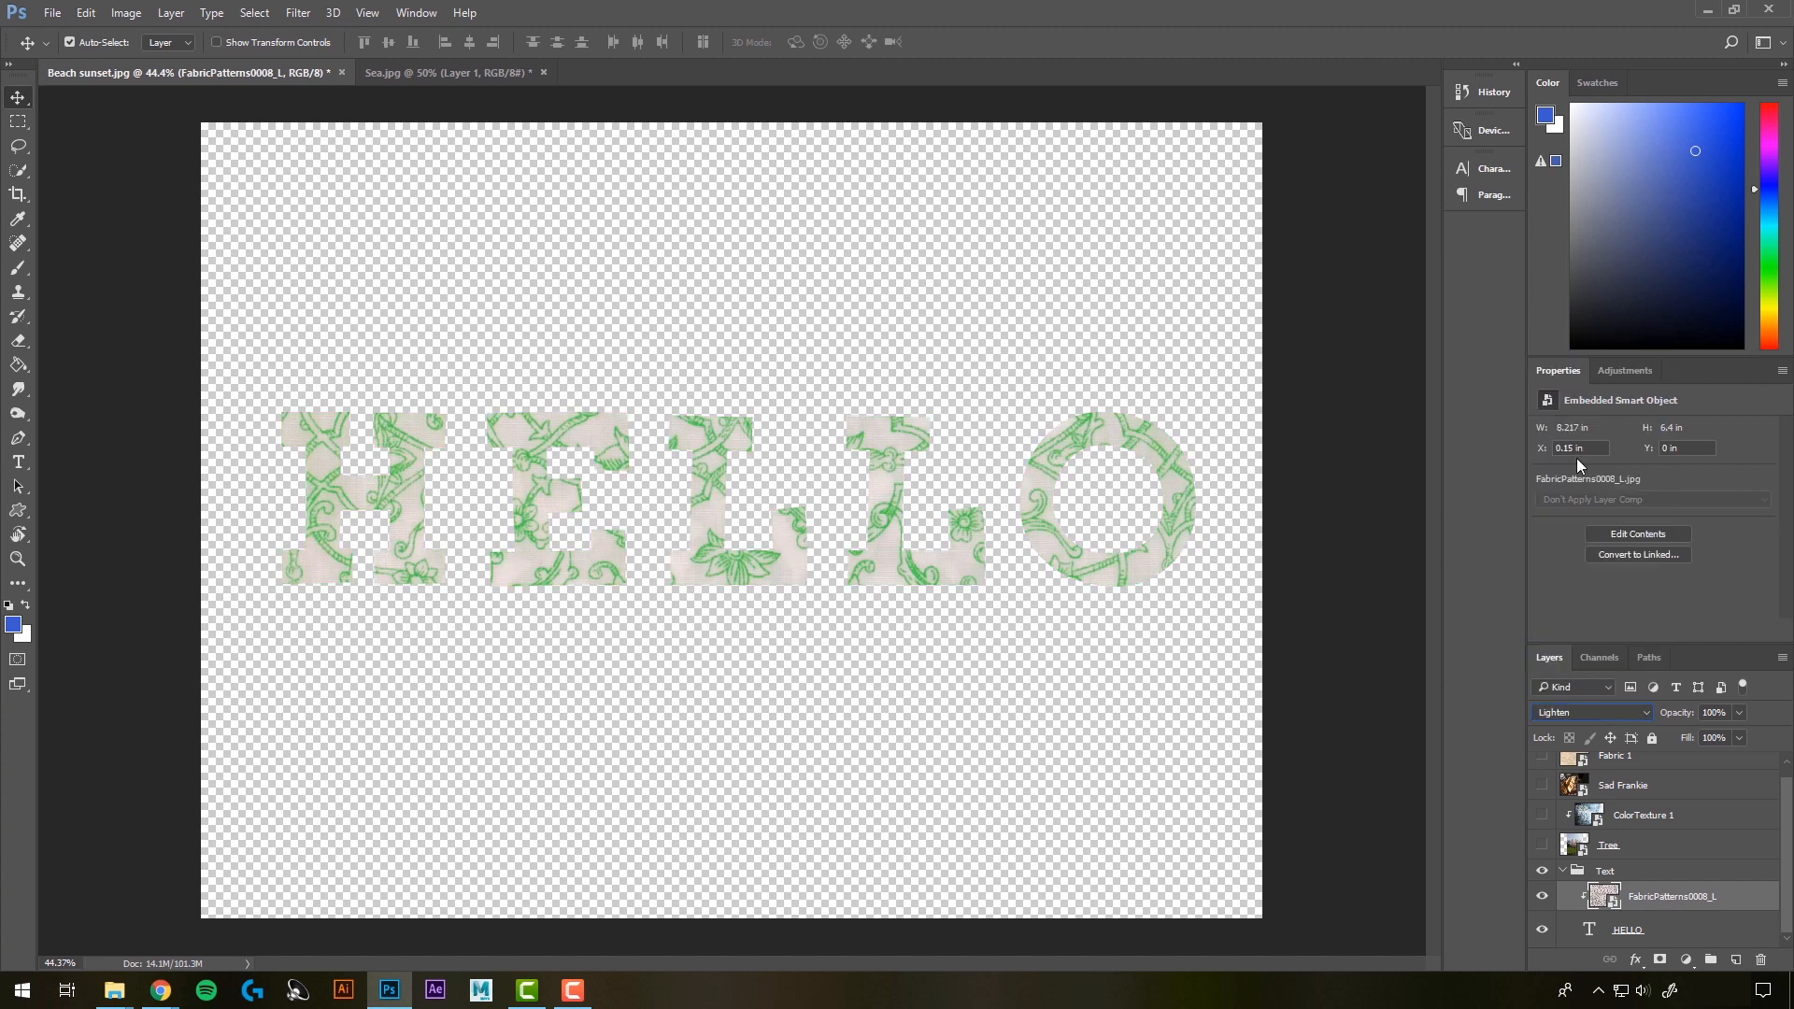
key(Down)
key(Down)
key(Down)
key(Down)
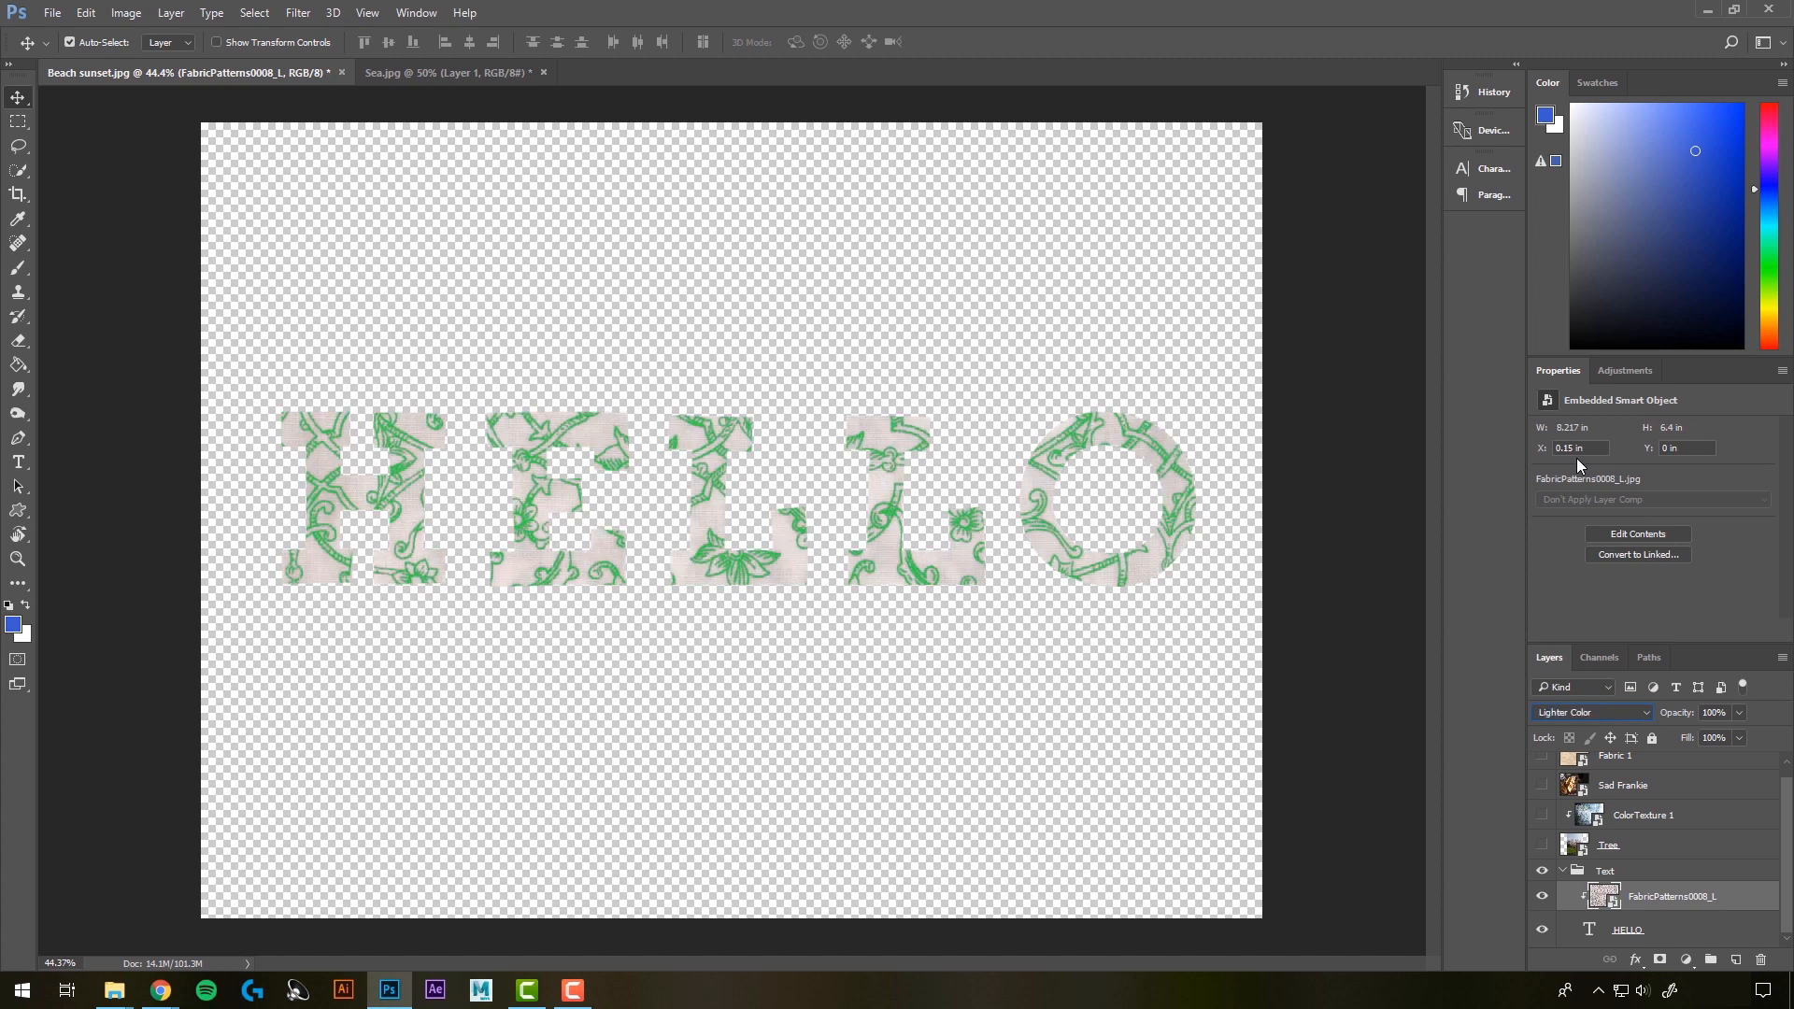
Step: Step the FabricPatterns0008_L layer's blend mode through the contrast modes from Overlay to Linear Light
key(Down)
key(Down)
key(Down)
key(Down)
key(Down)
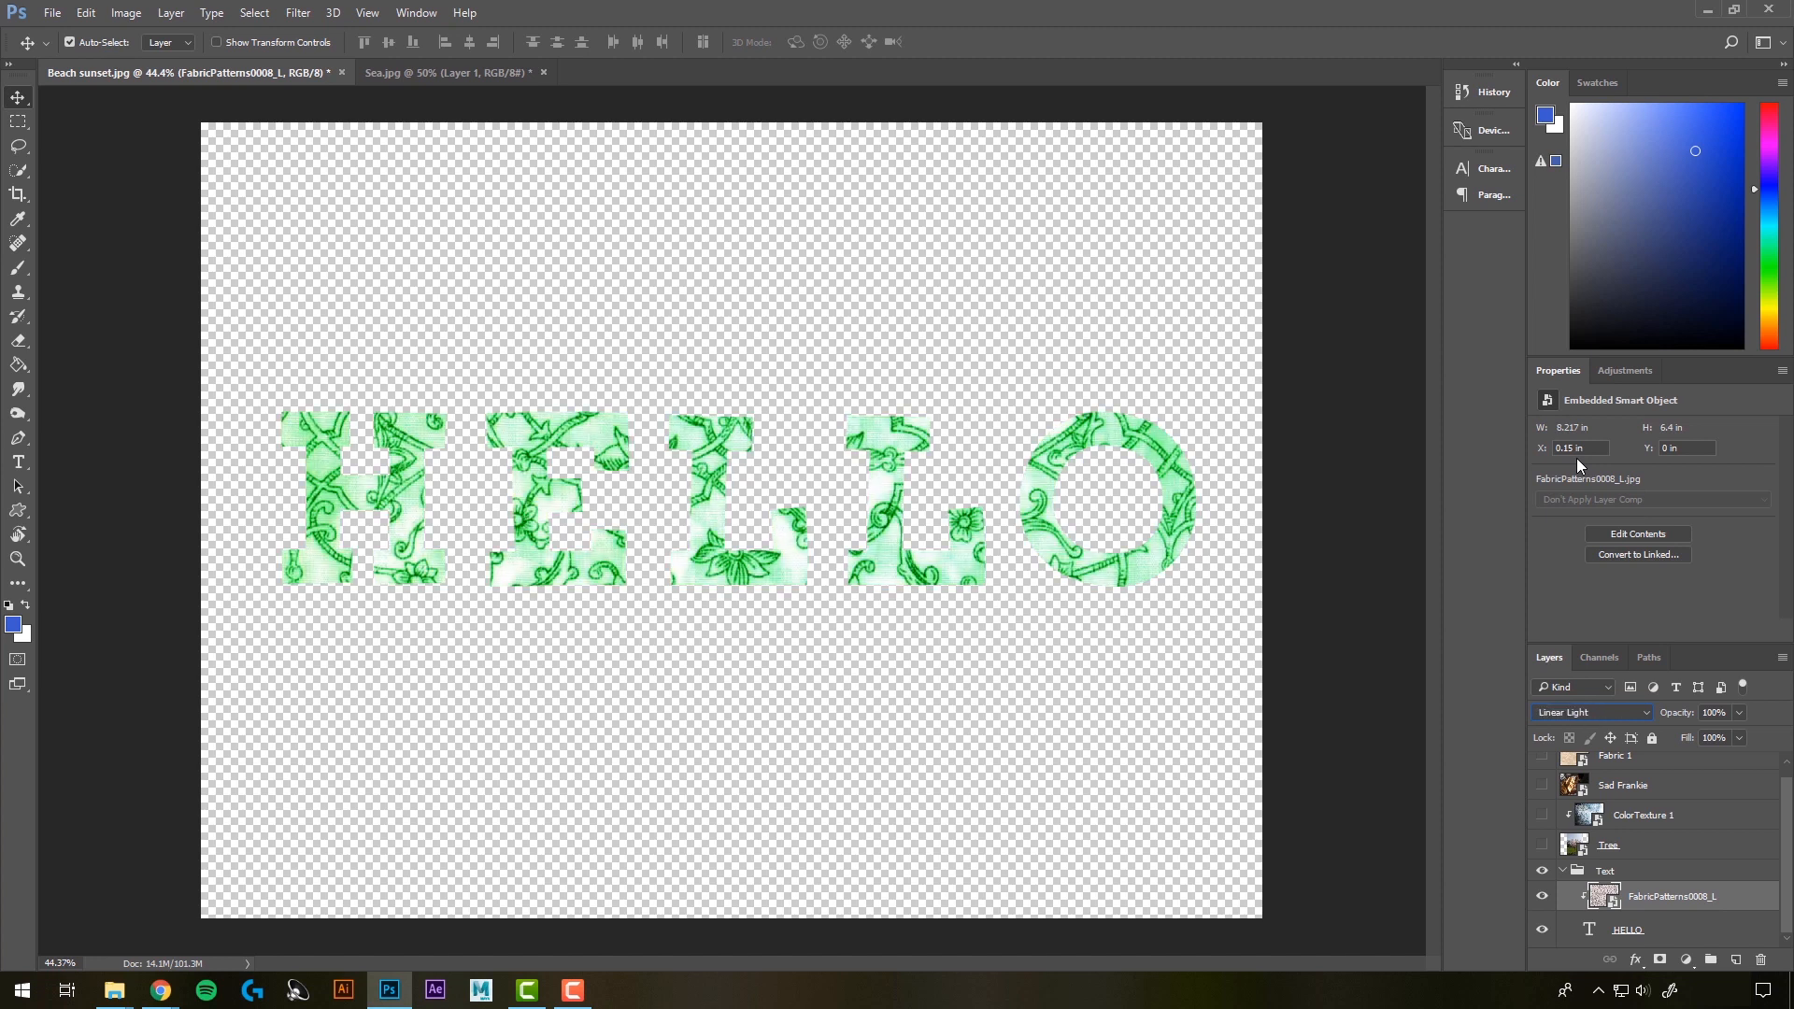
click(1511, 568)
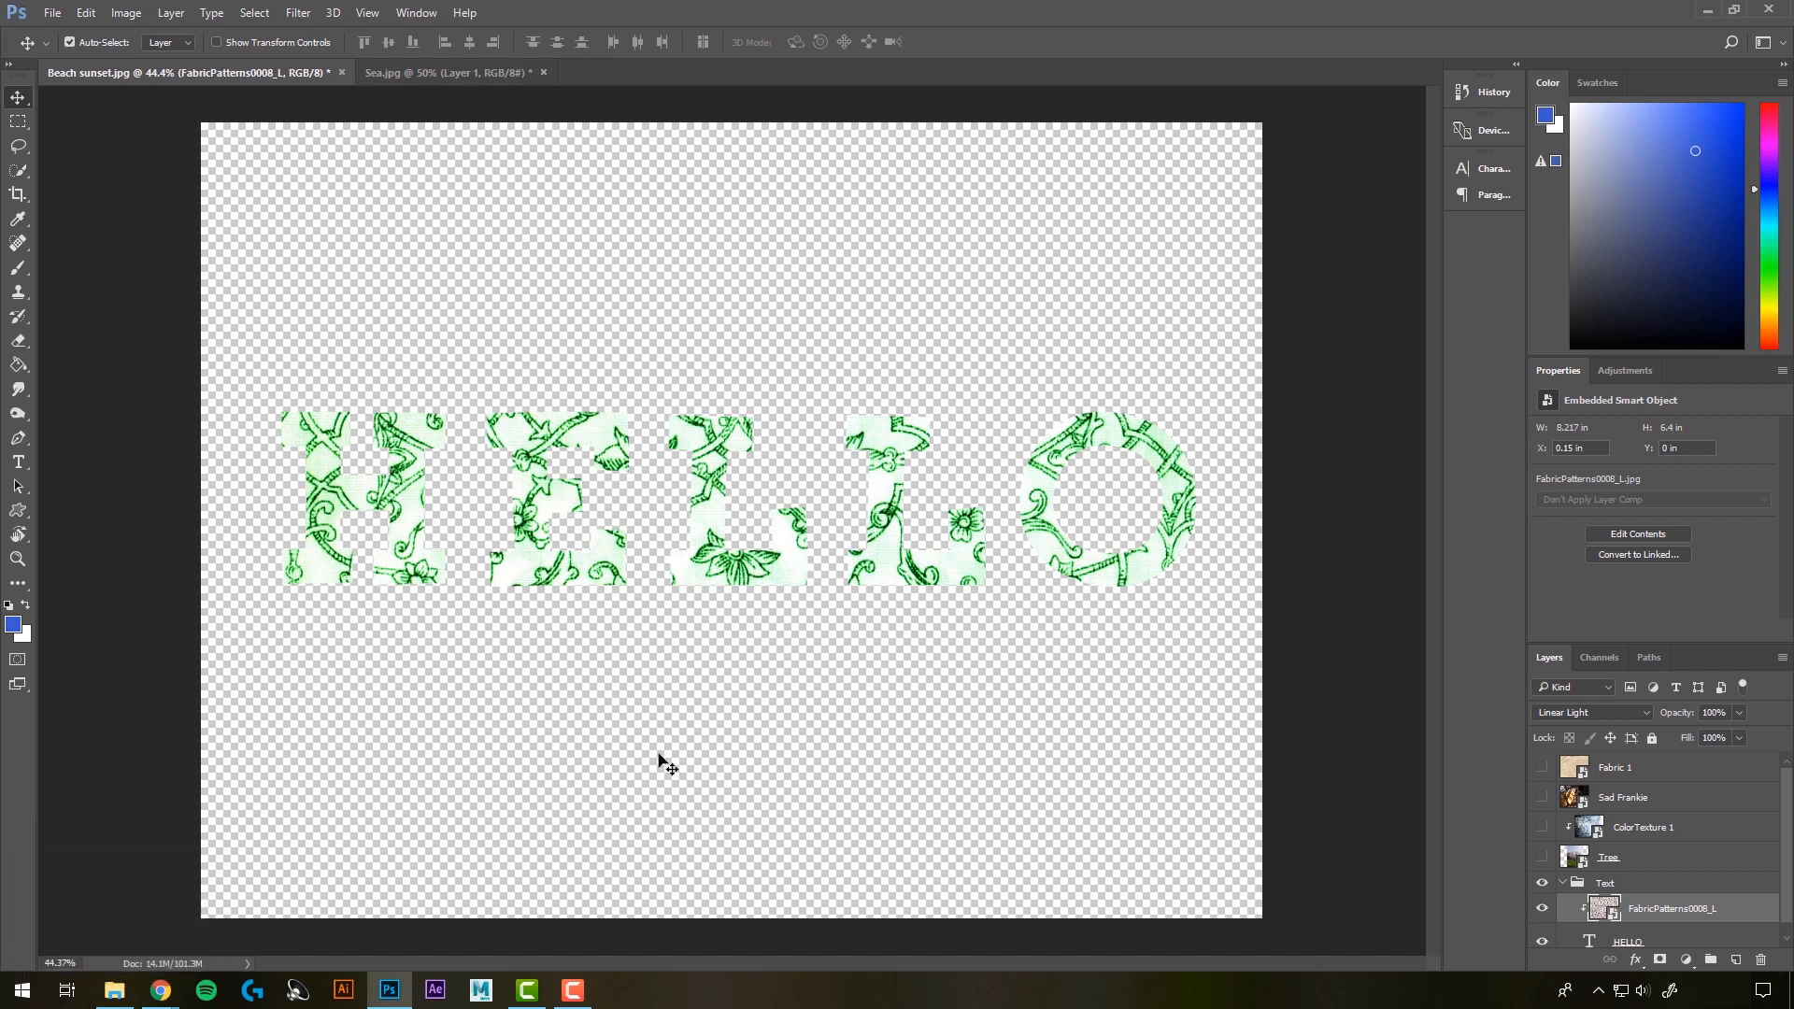
Step: Open BlurryThree.jpg from the Photoshop Temp Files folder as a separate document
click(114, 989)
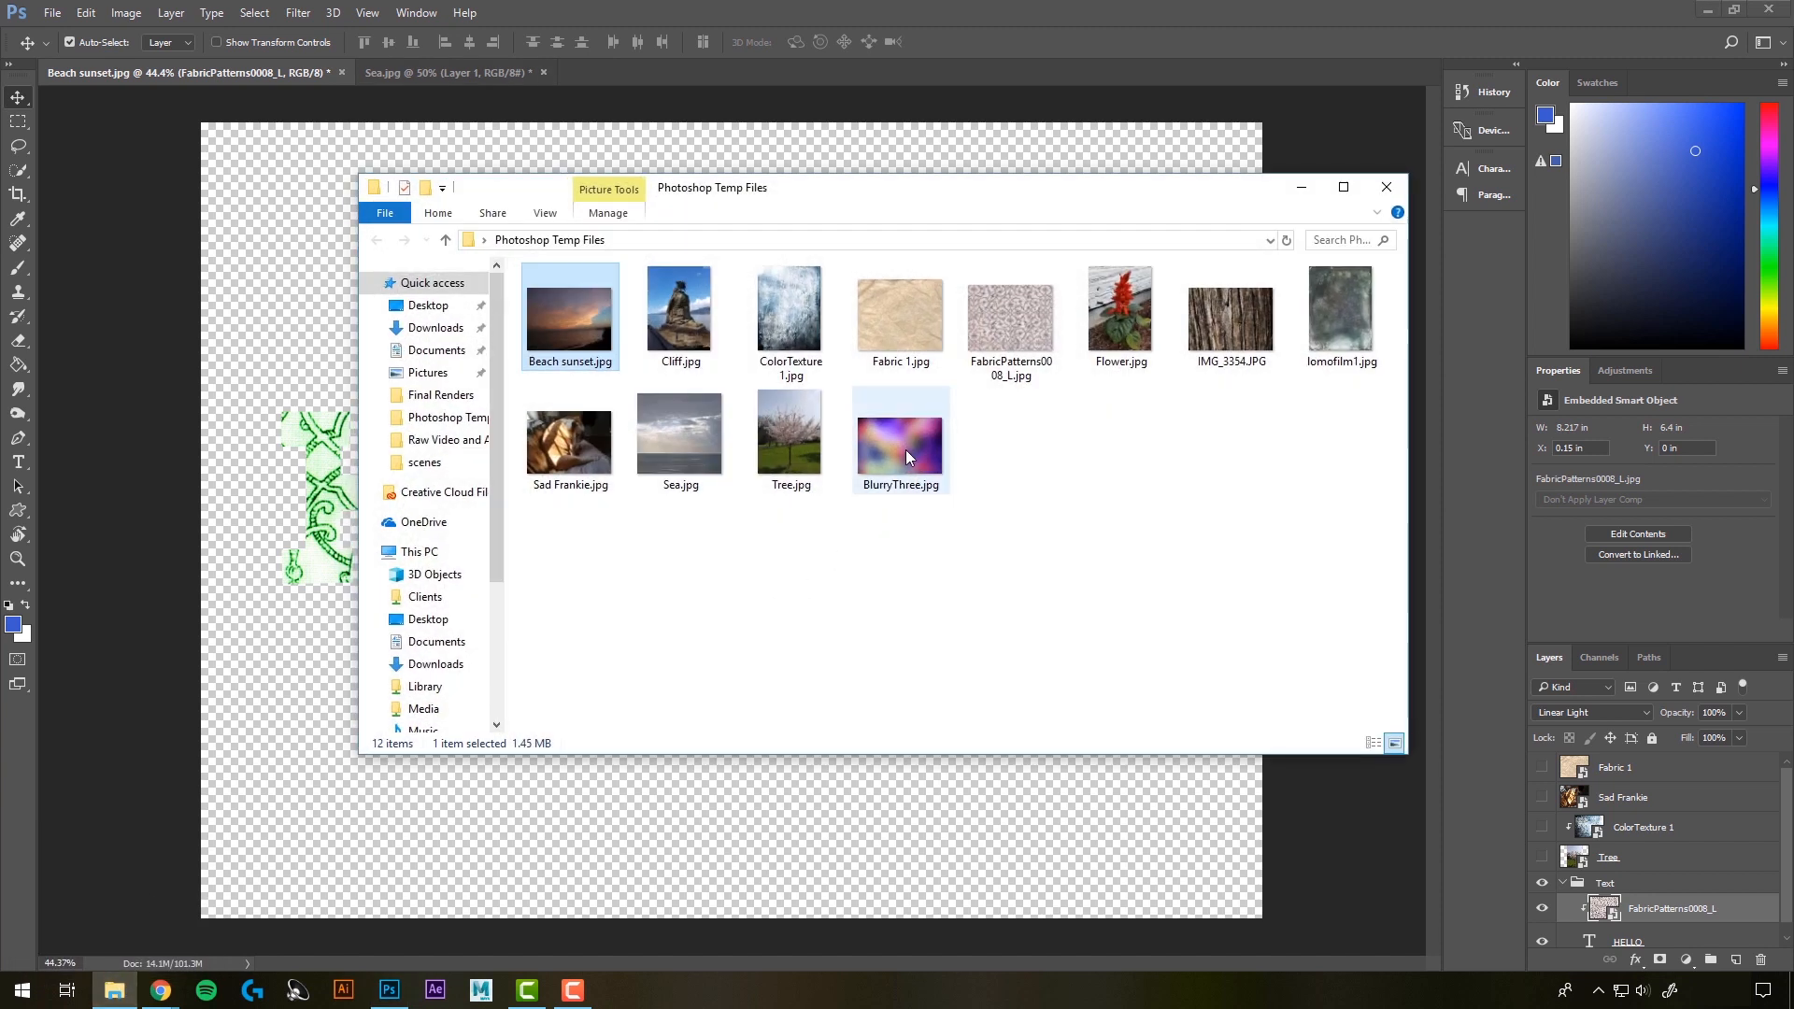
drag(897, 450, 676, 70)
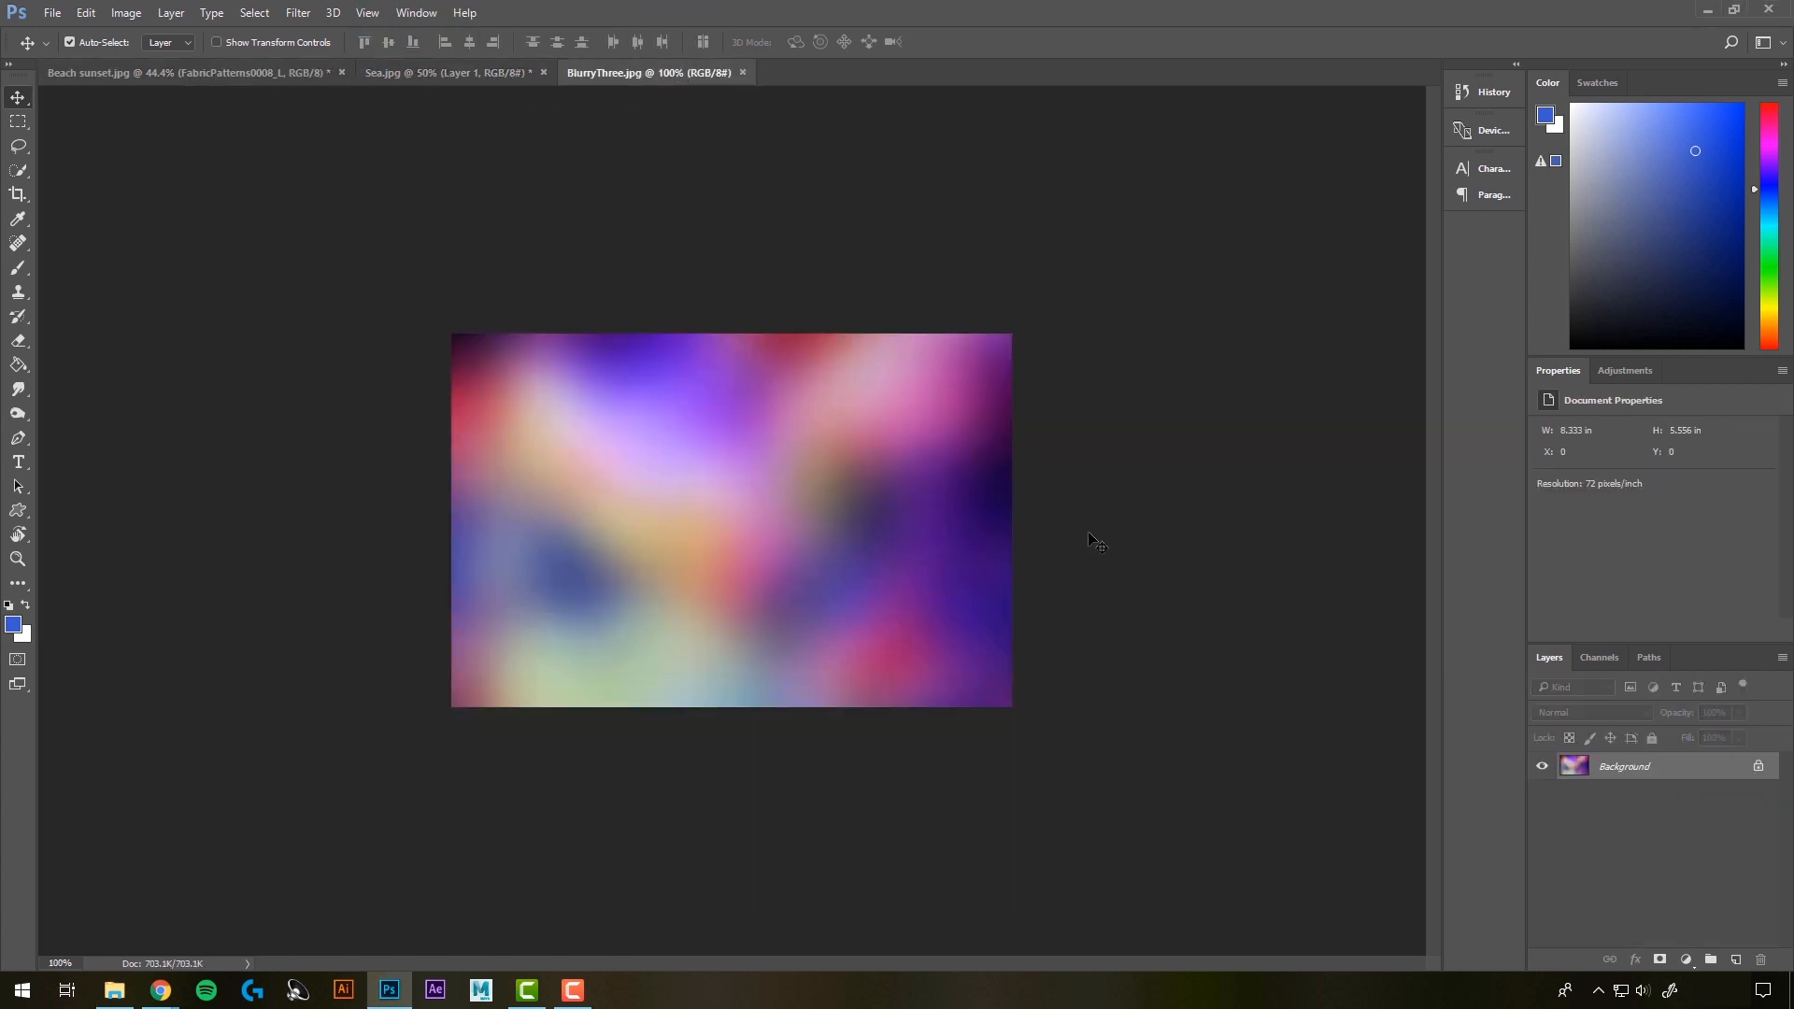
Step: In Sea.jpg, disable Layer 1's layer mask to view the full portrait photo and enable the mask again
click(453, 73)
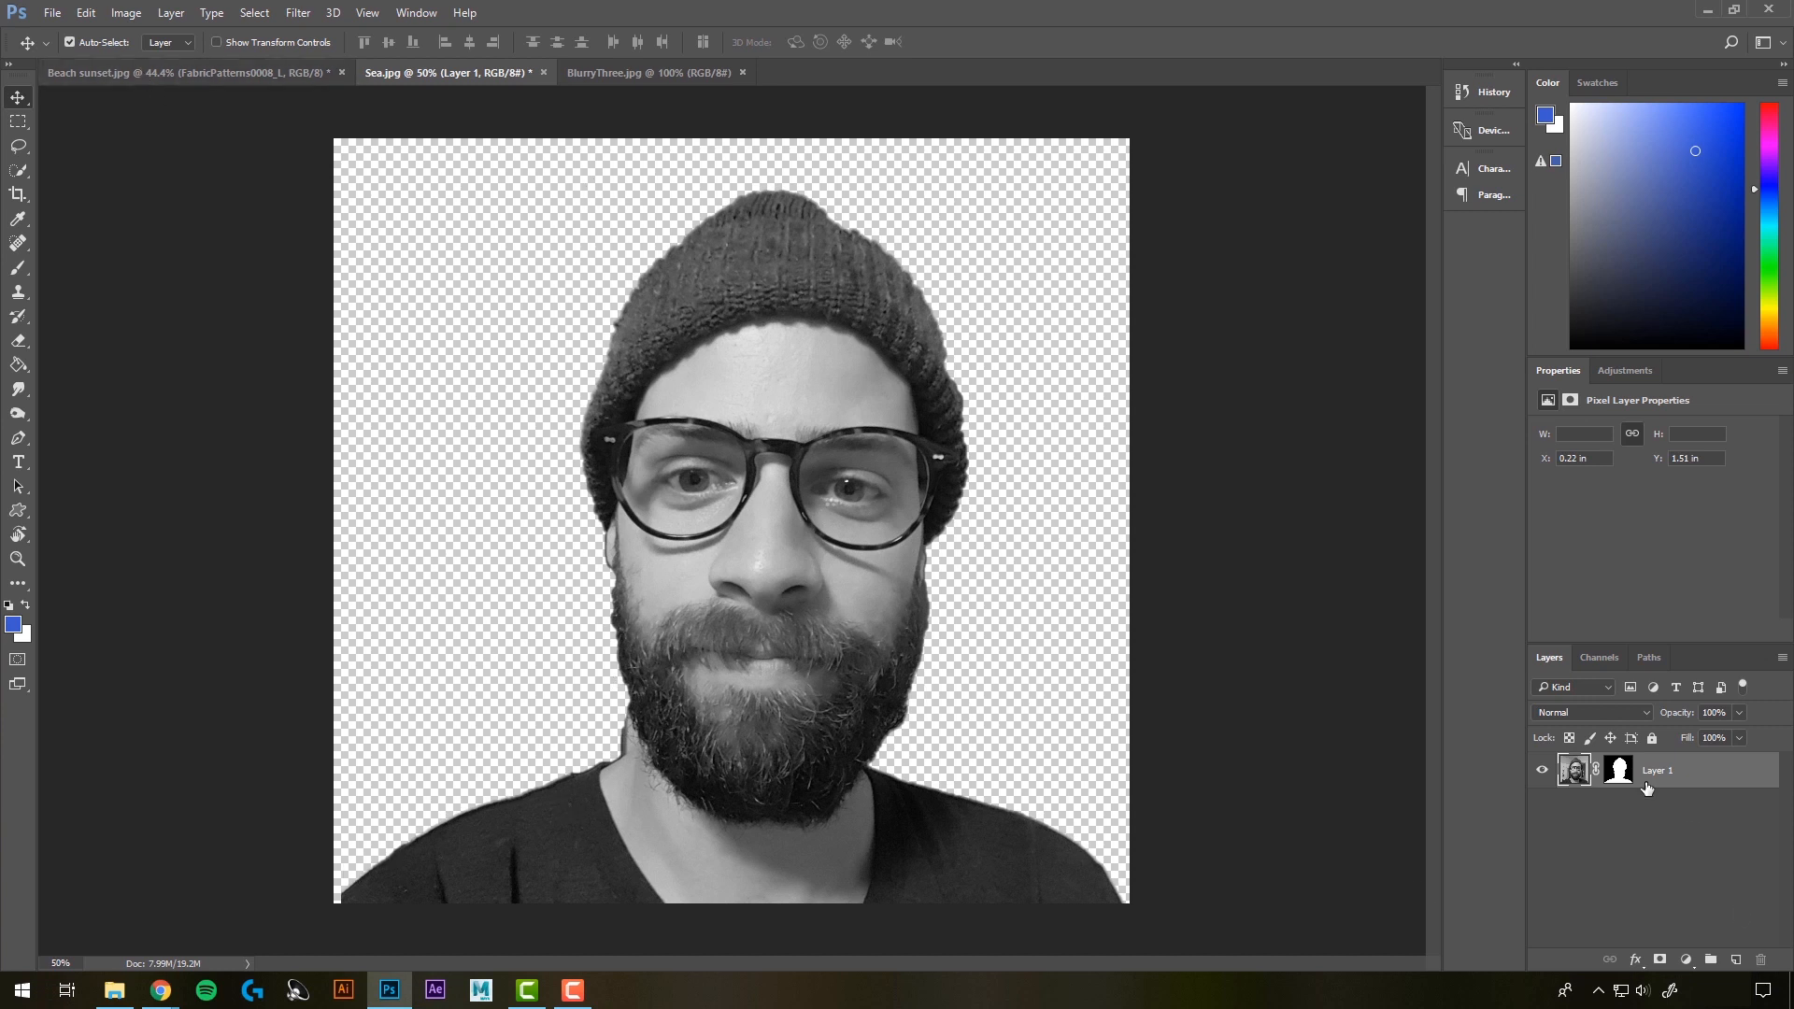
click(1619, 770)
right_click(1620, 776)
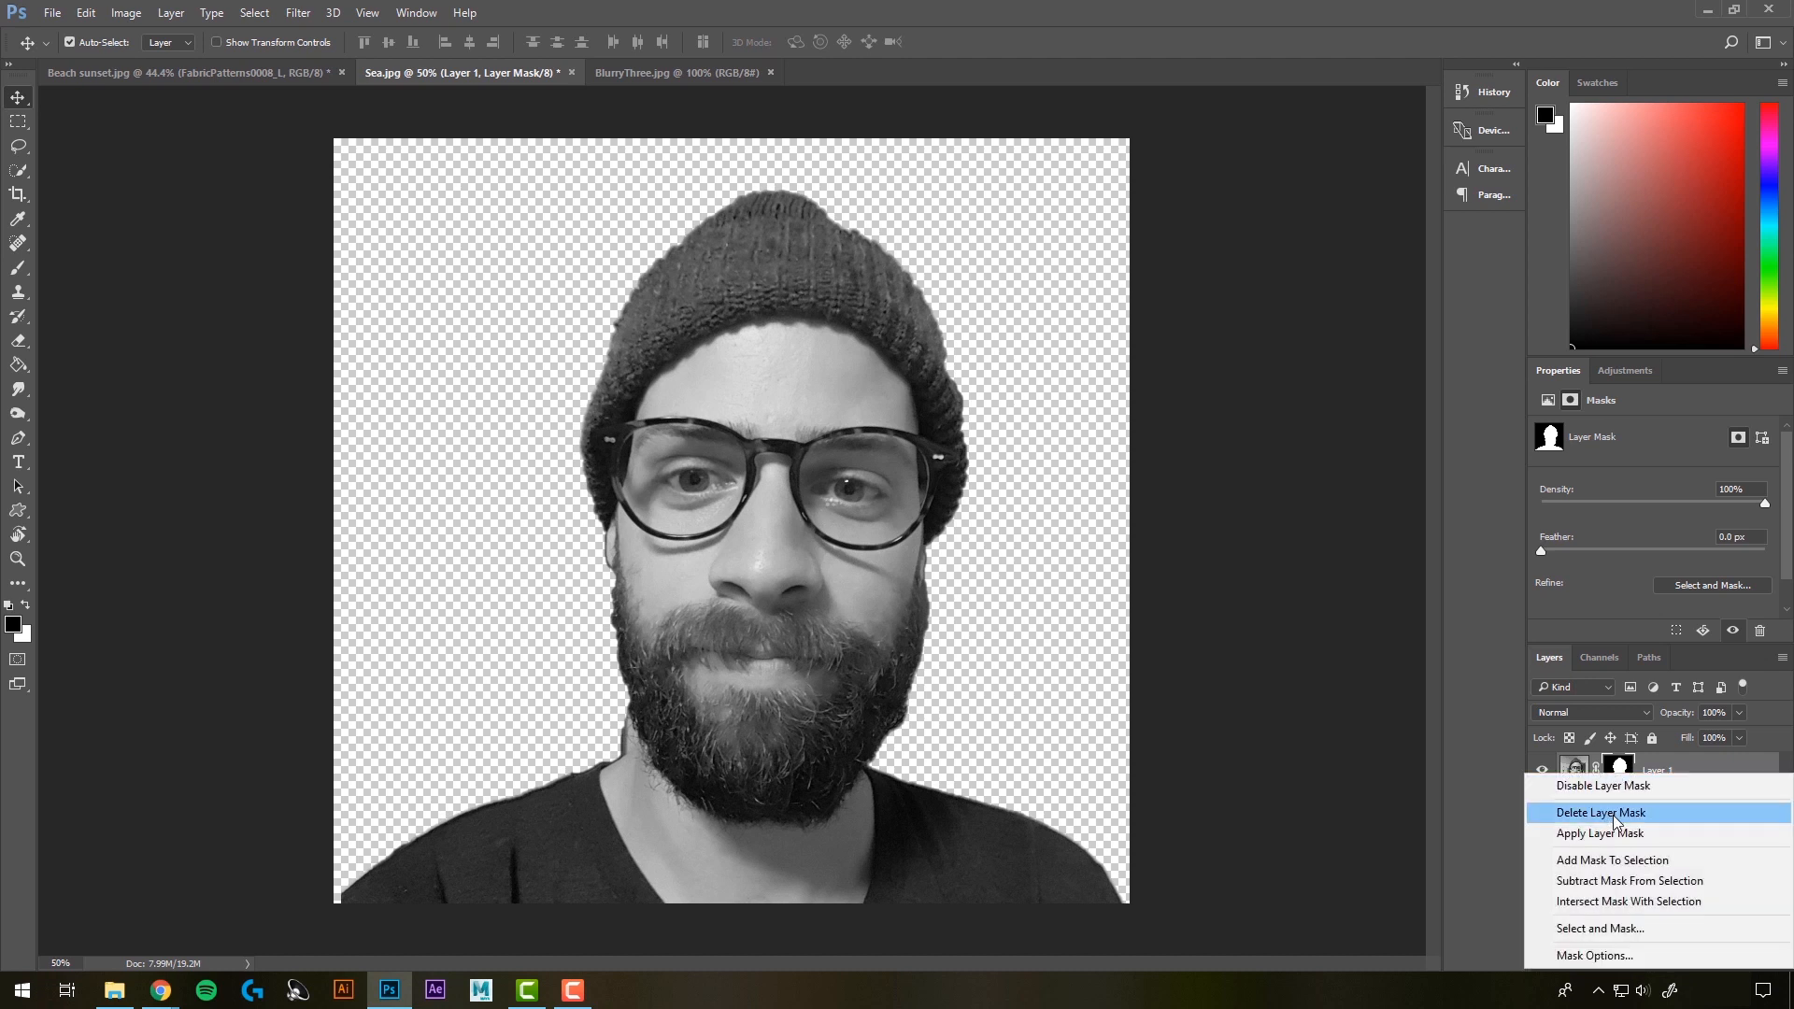
click(1600, 788)
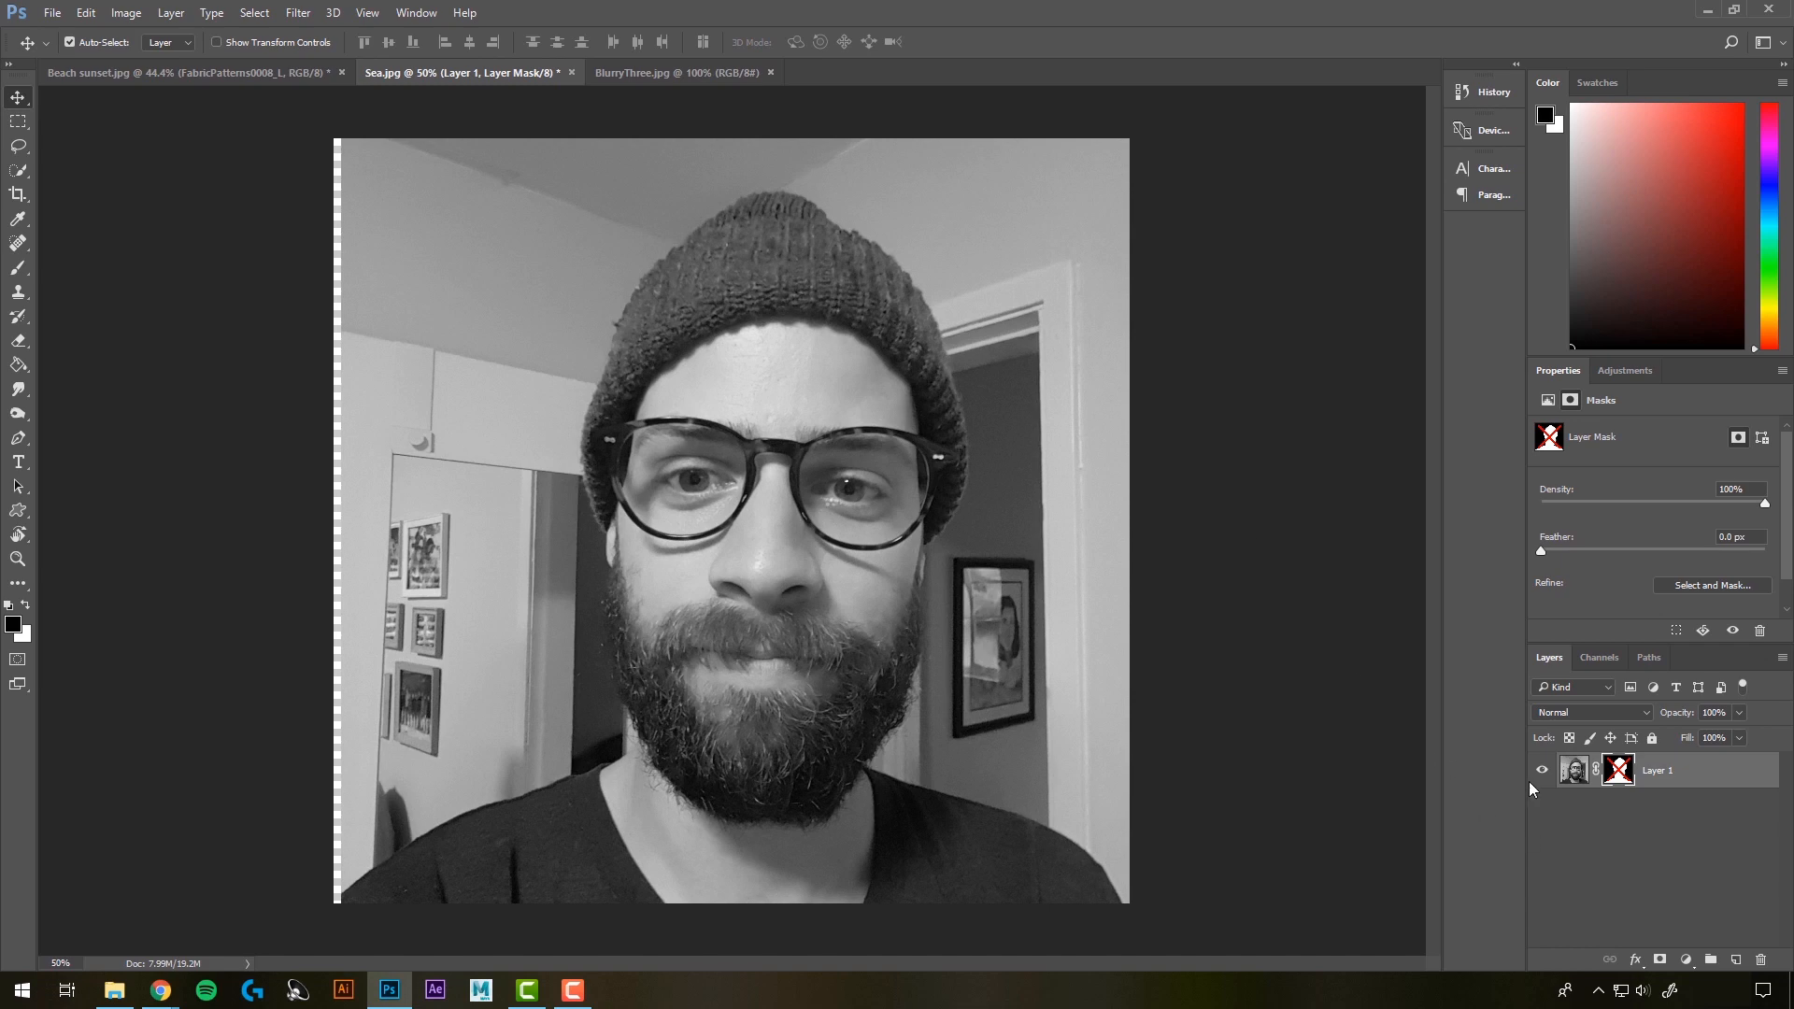
right_click(1617, 776)
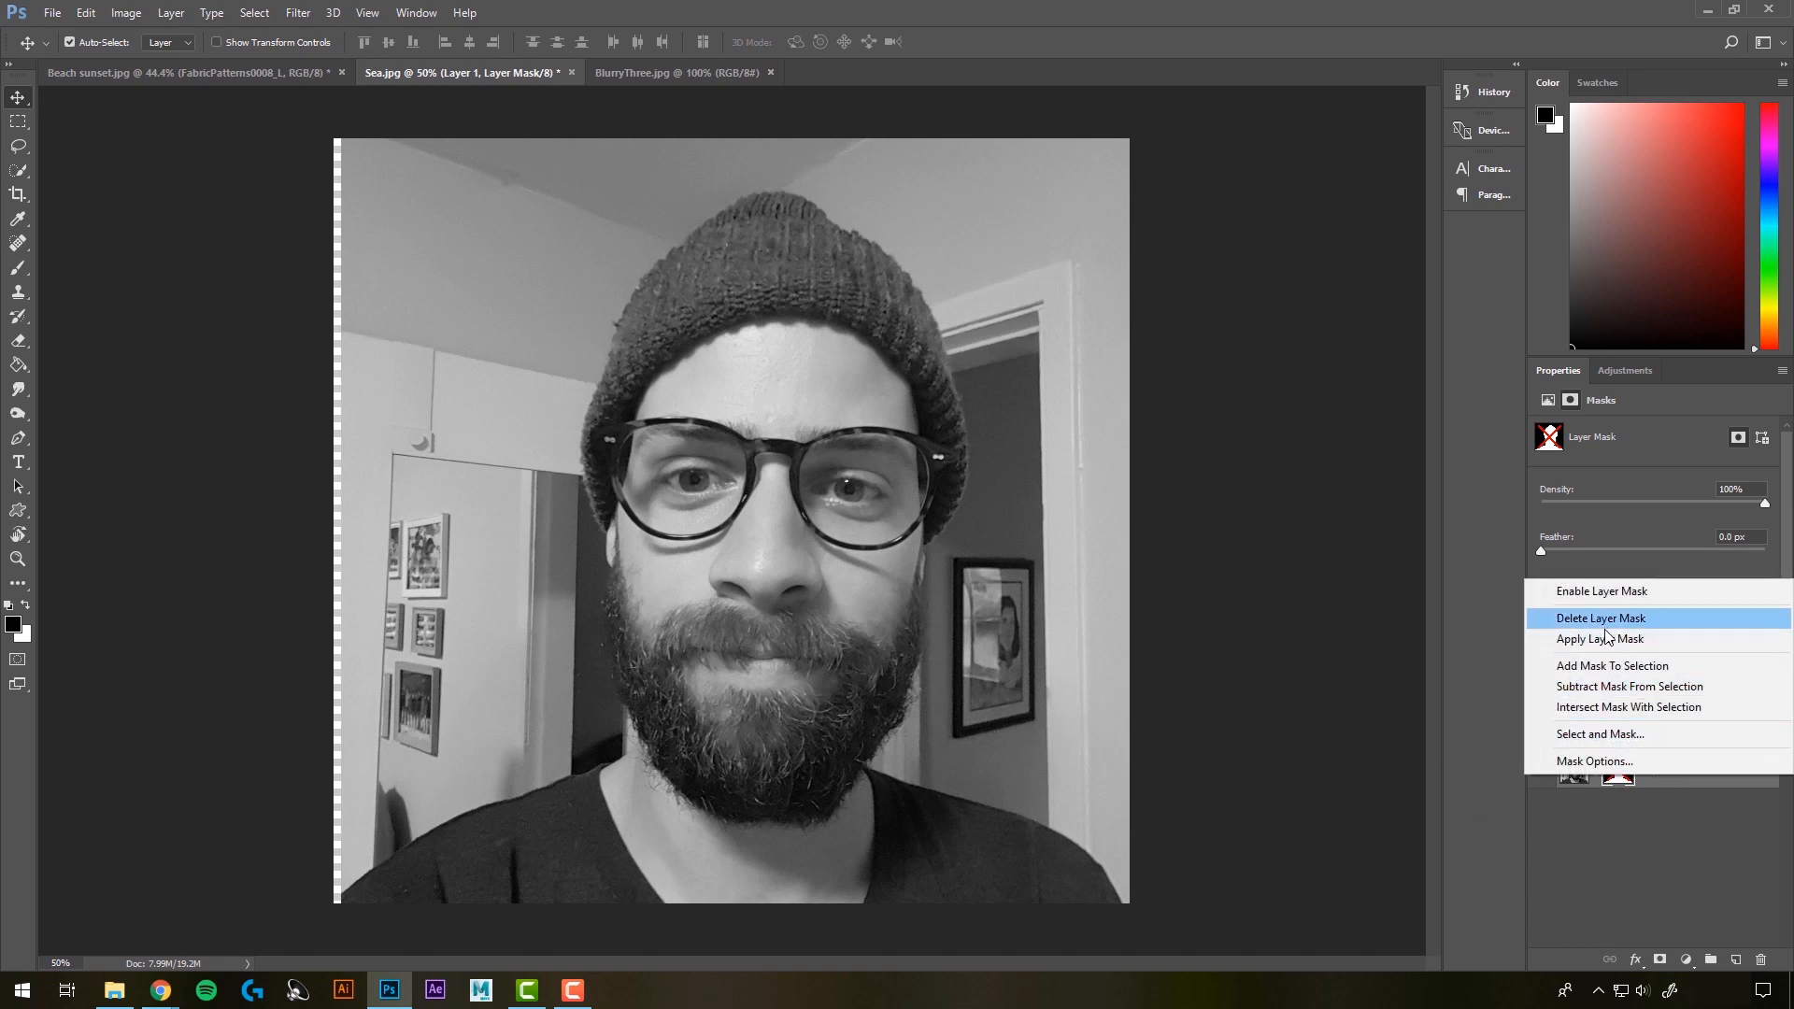
click(1601, 591)
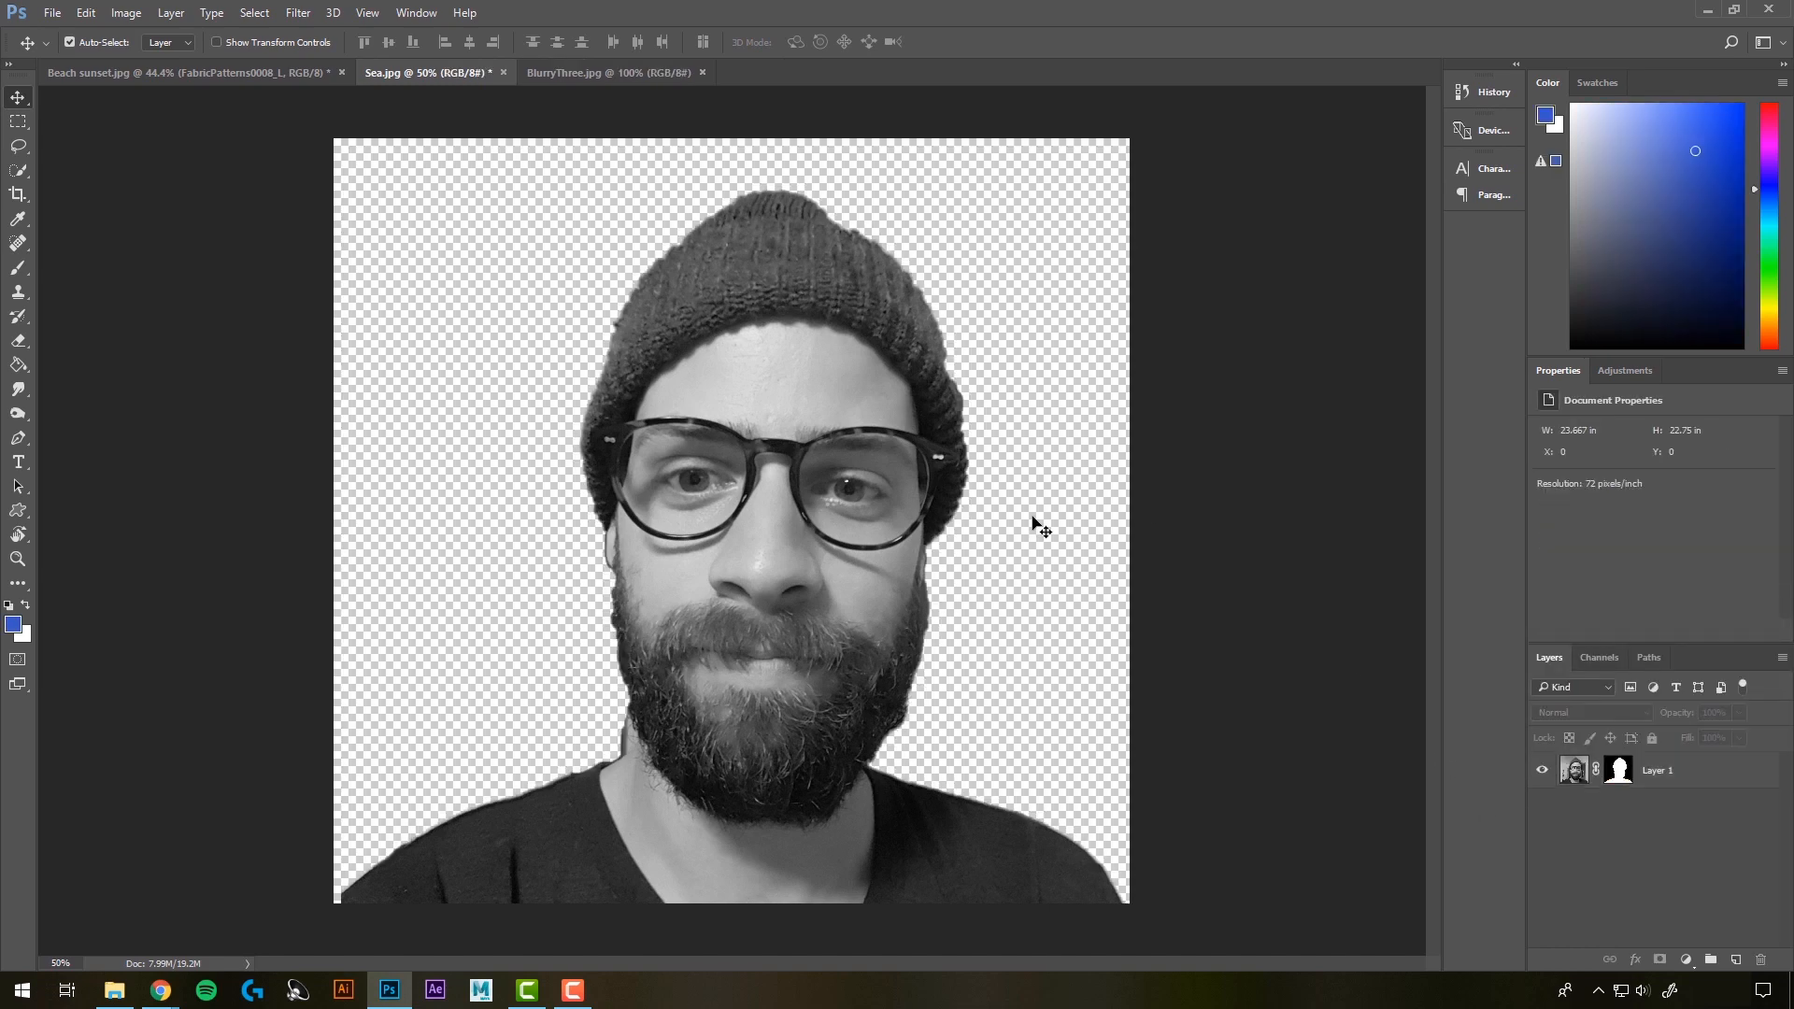
Step: Convert the locked Background of BlurryThree.jpg into a regular, unlocked layer
click(580, 75)
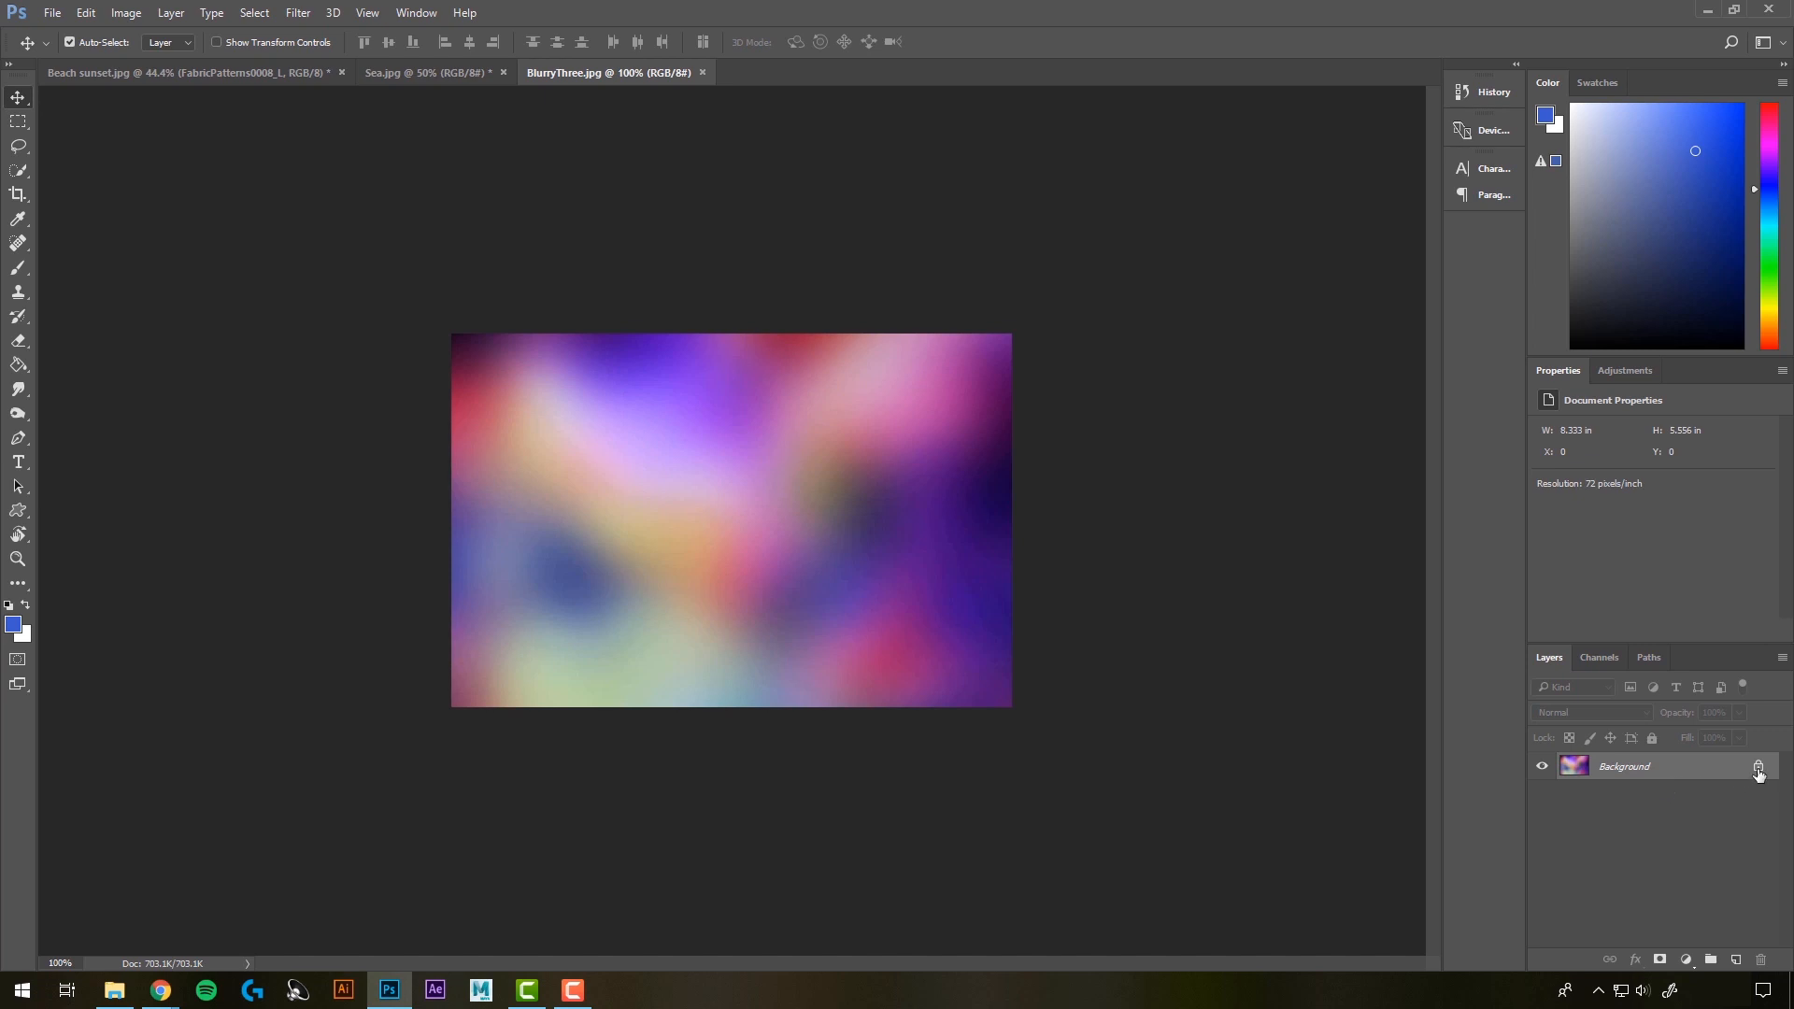
double_click(1687, 778)
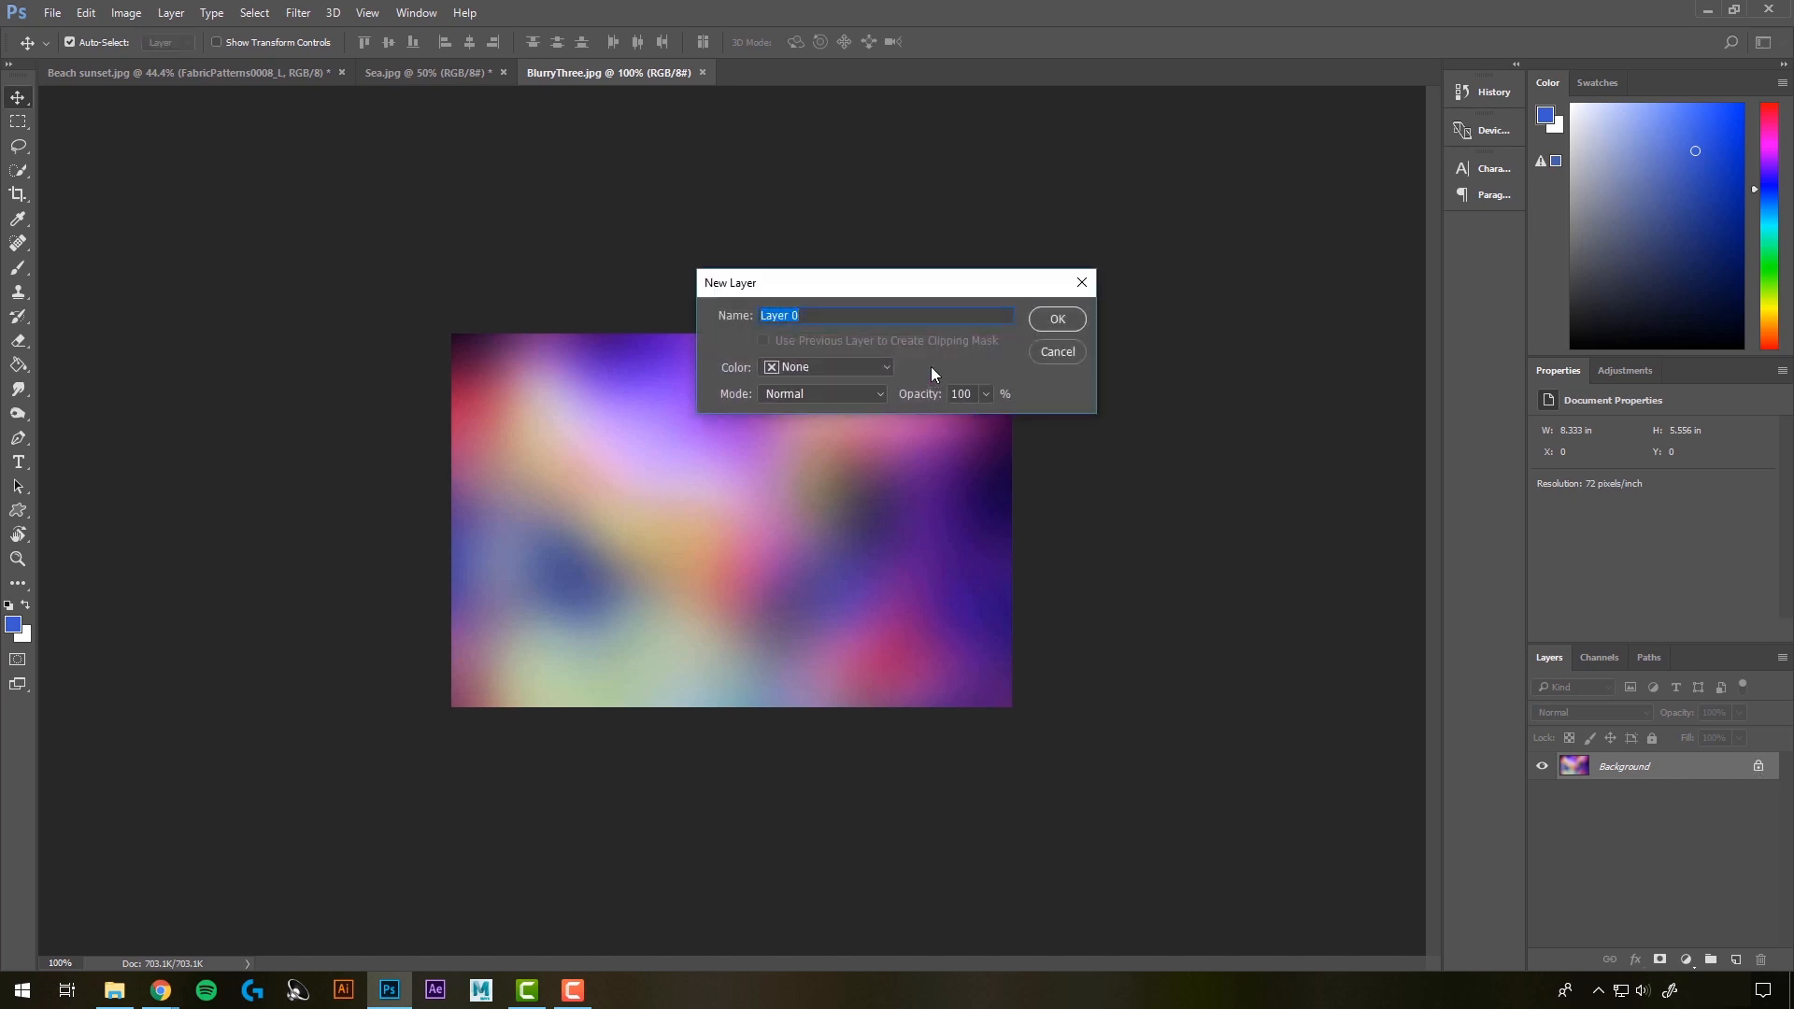
click(1034, 320)
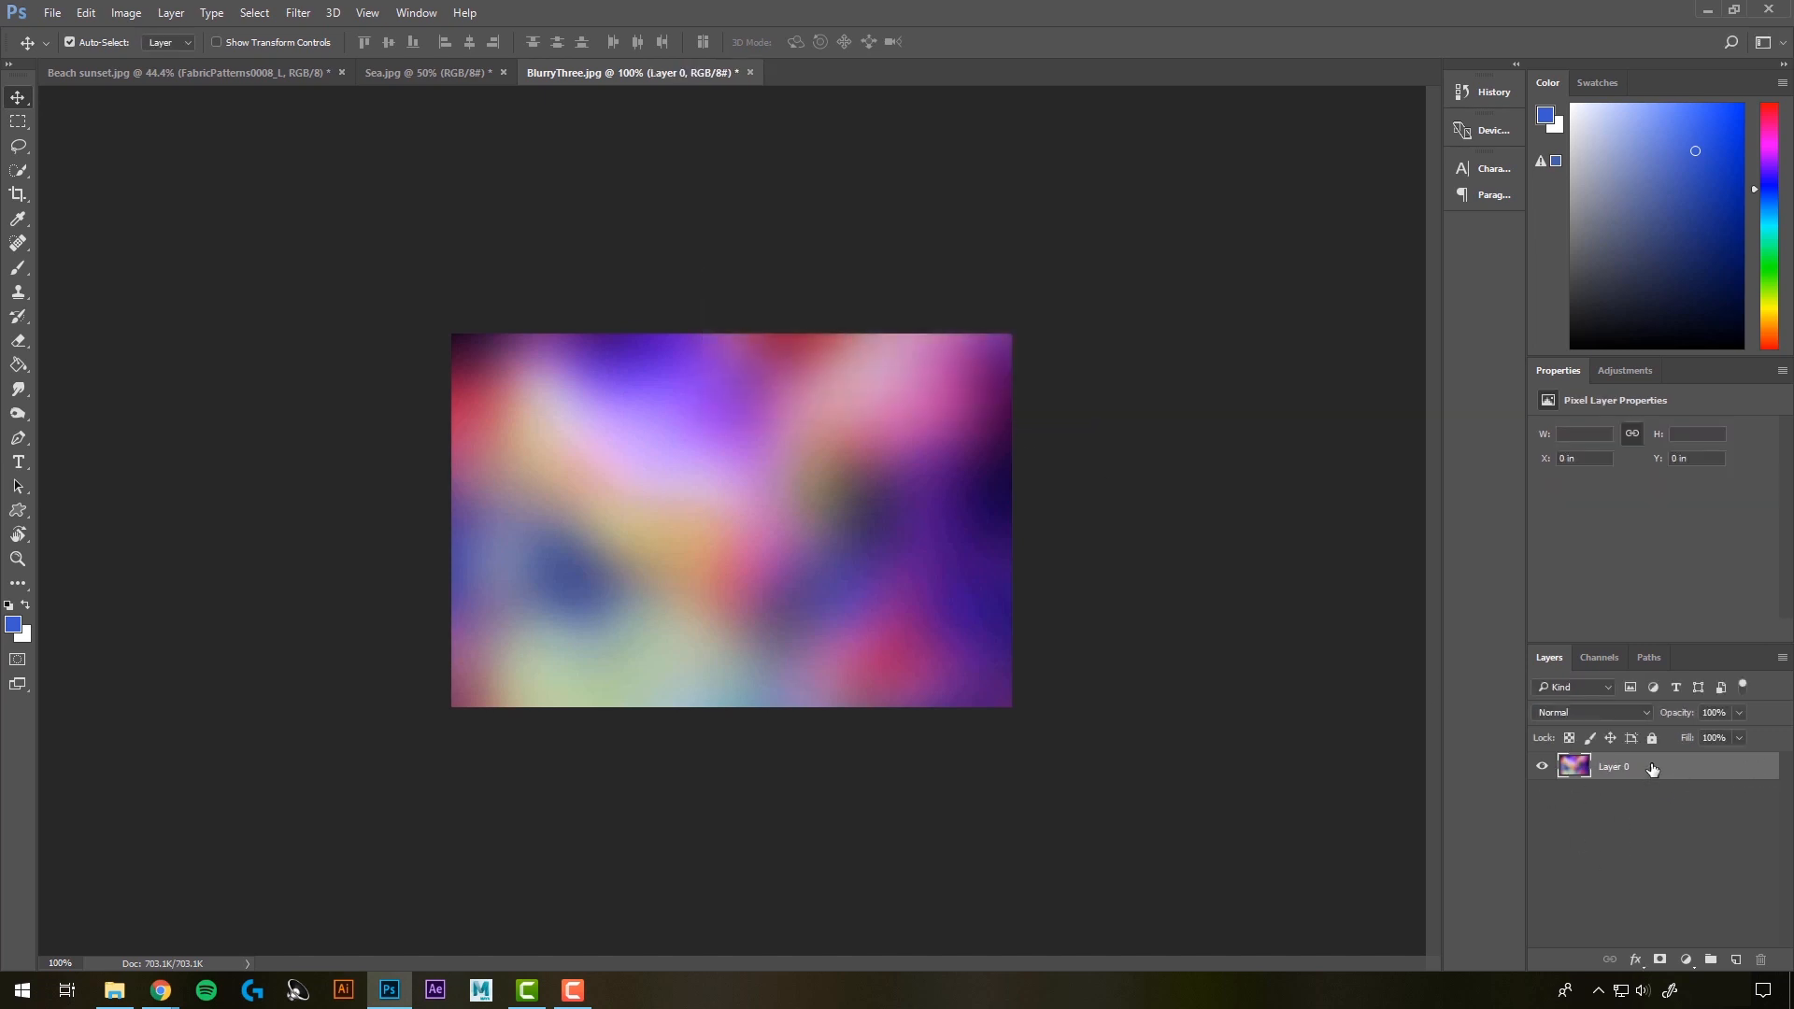
key(ctrl+z)
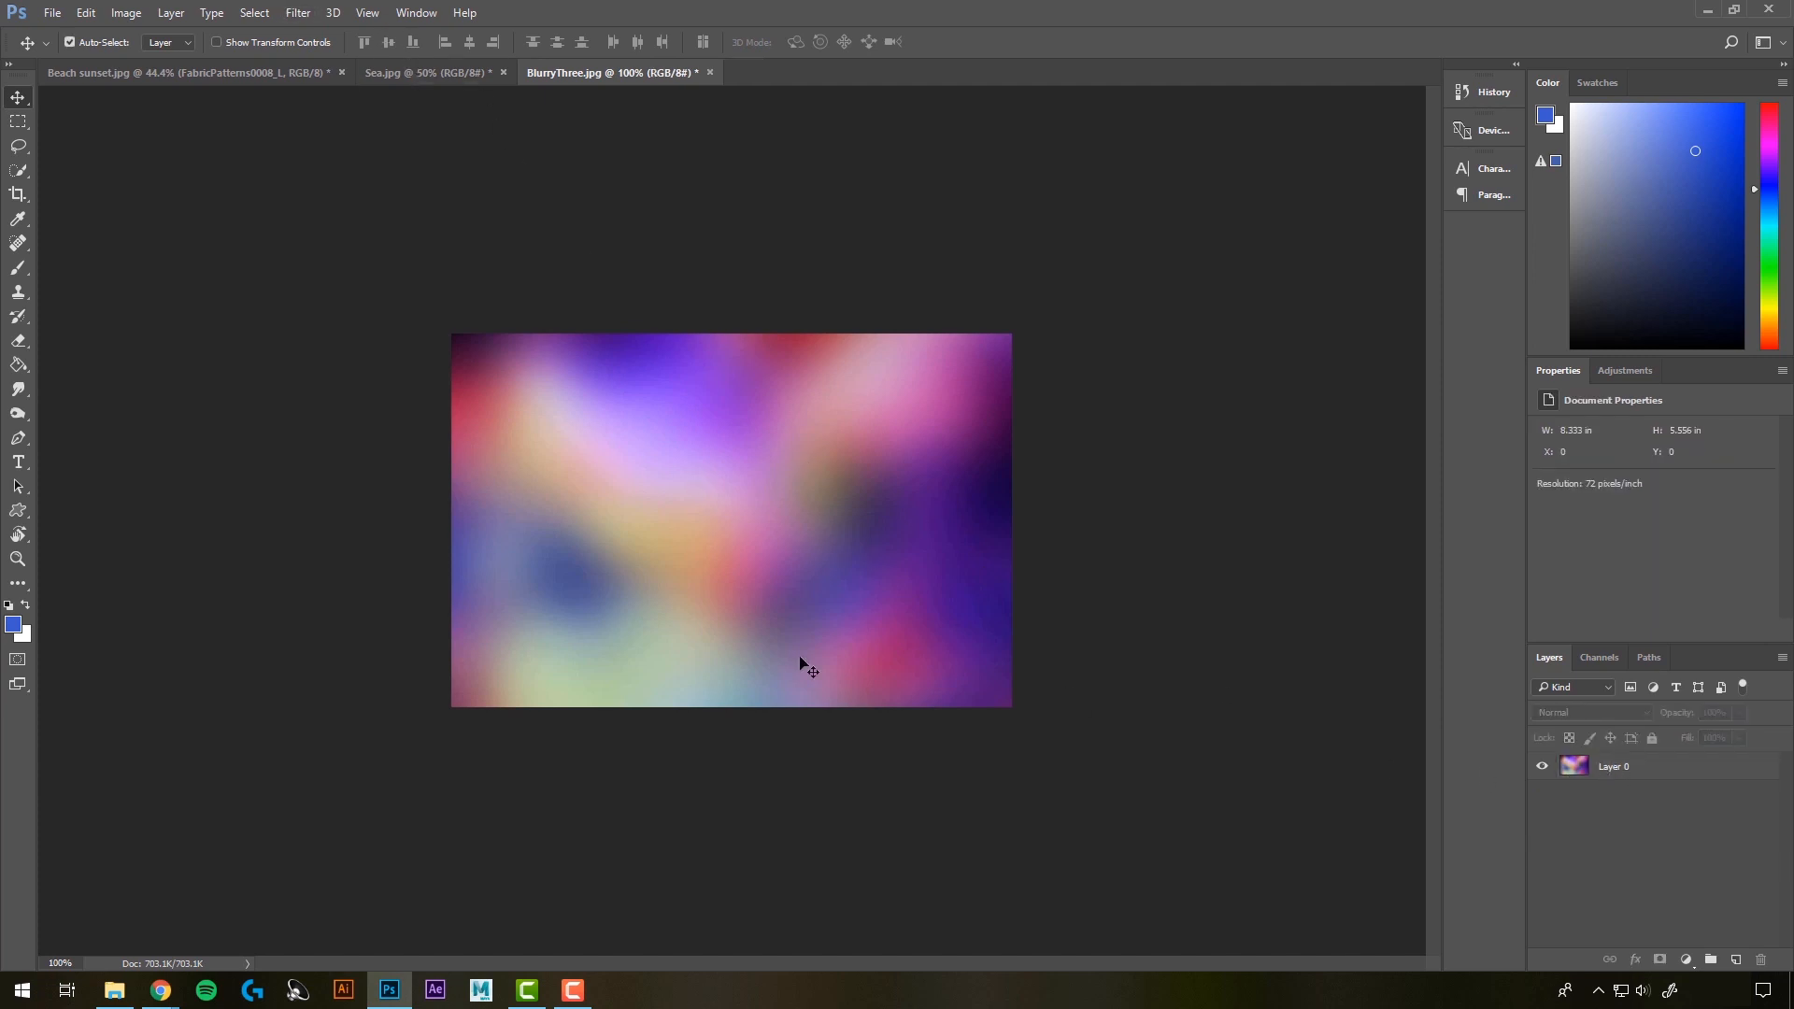
Step: Copy the blurry colour image into Sea.jpg above the portrait layer and stretch it to cover the whole canvas
drag(713, 509, 820, 558)
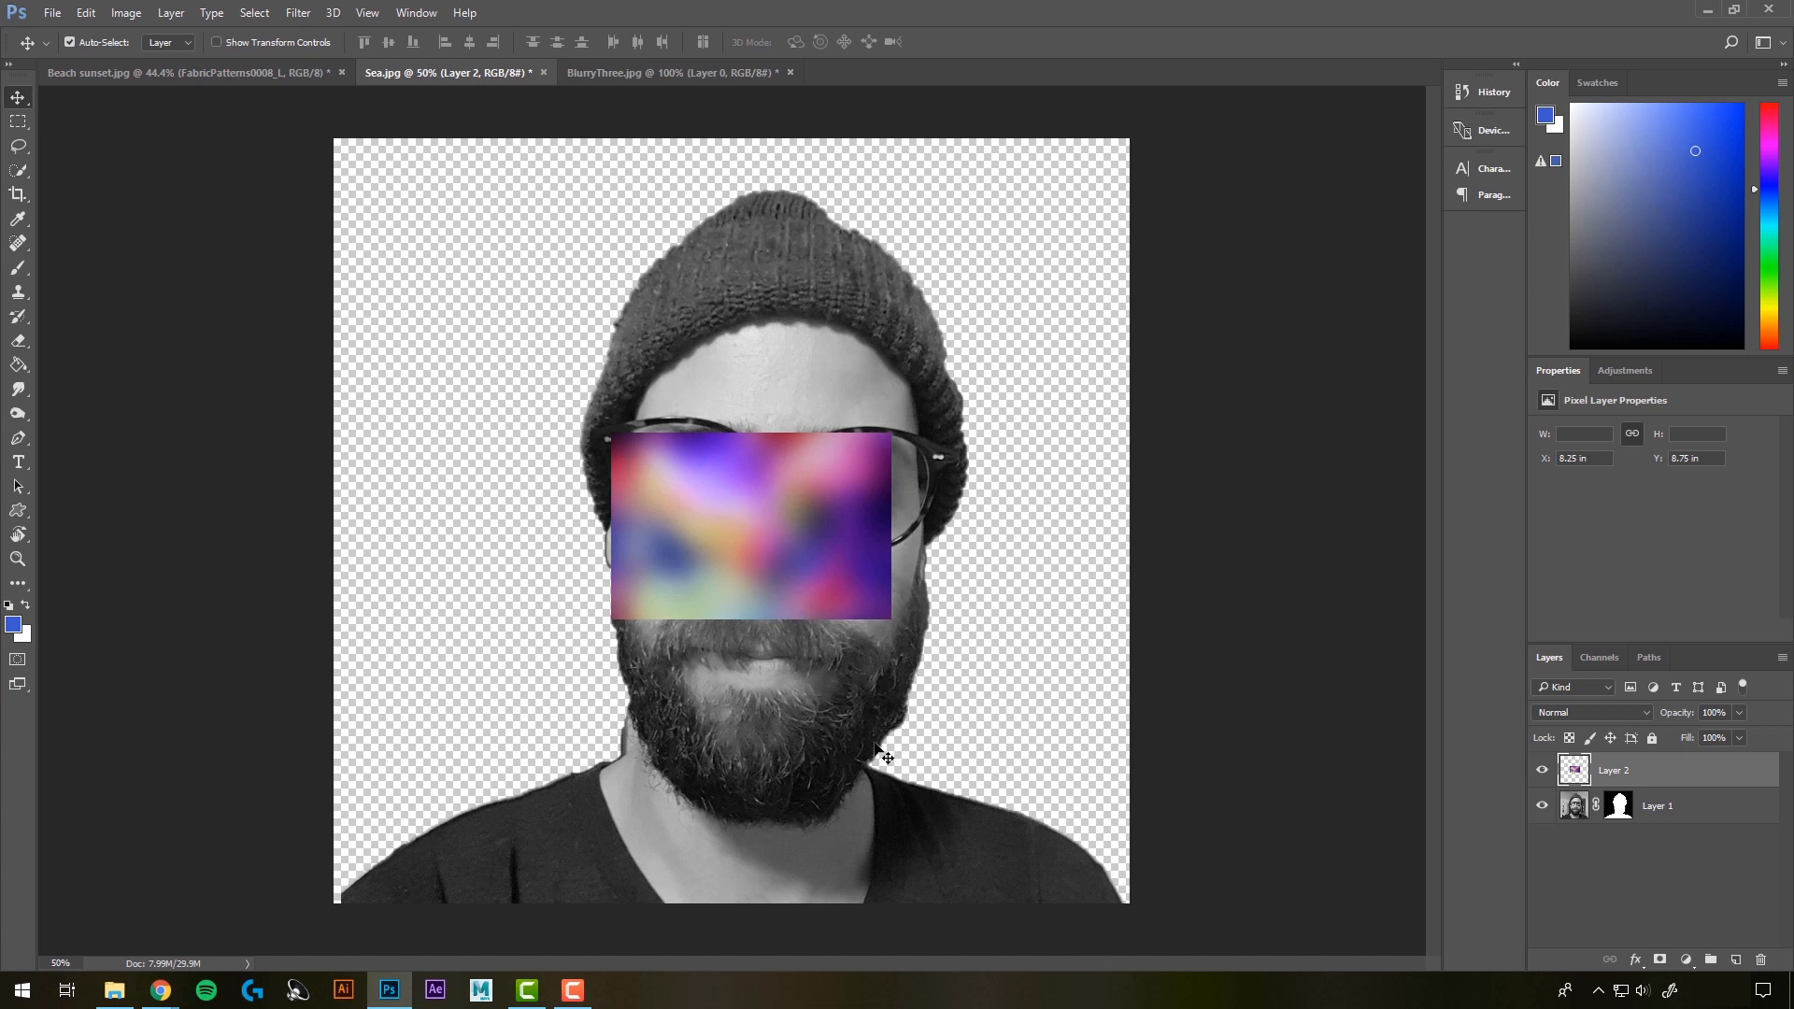
key(ctrl)
key(ctrl+t)
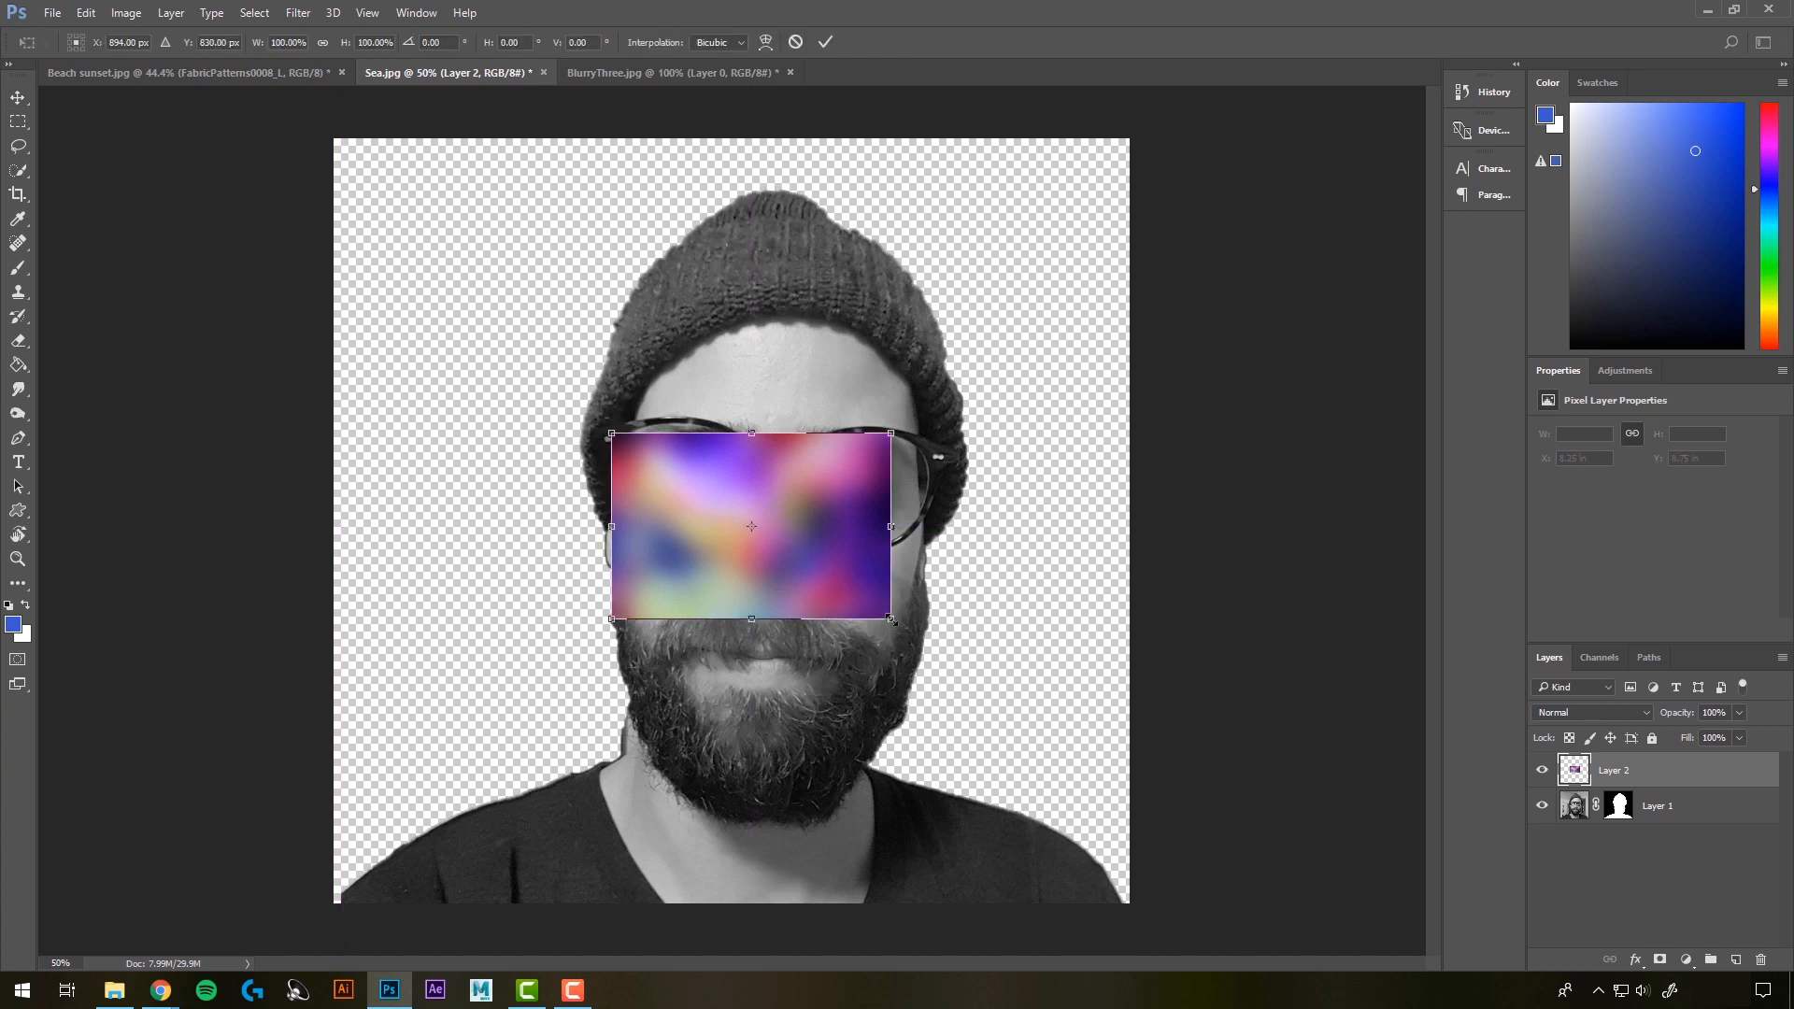
drag(890, 619, 1289, 900)
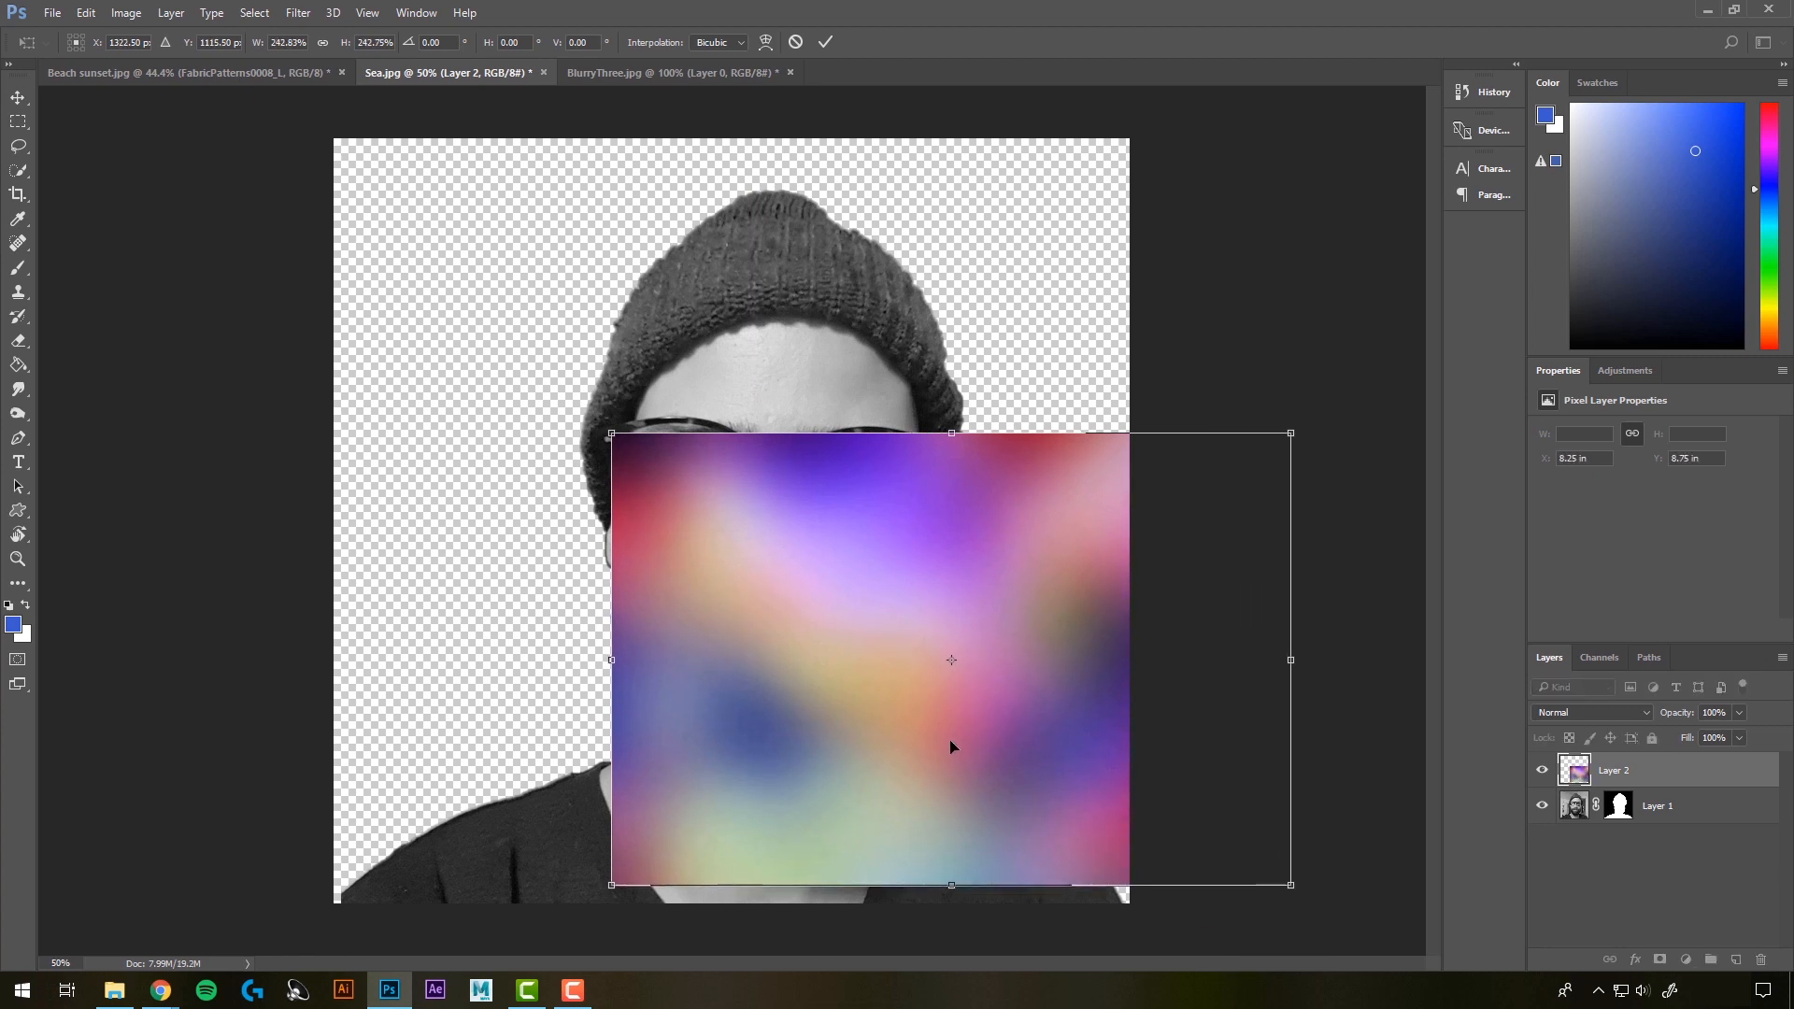
drag(953, 745, 731, 442)
drag(743, 591, 744, 911)
drag(1084, 524, 1129, 524)
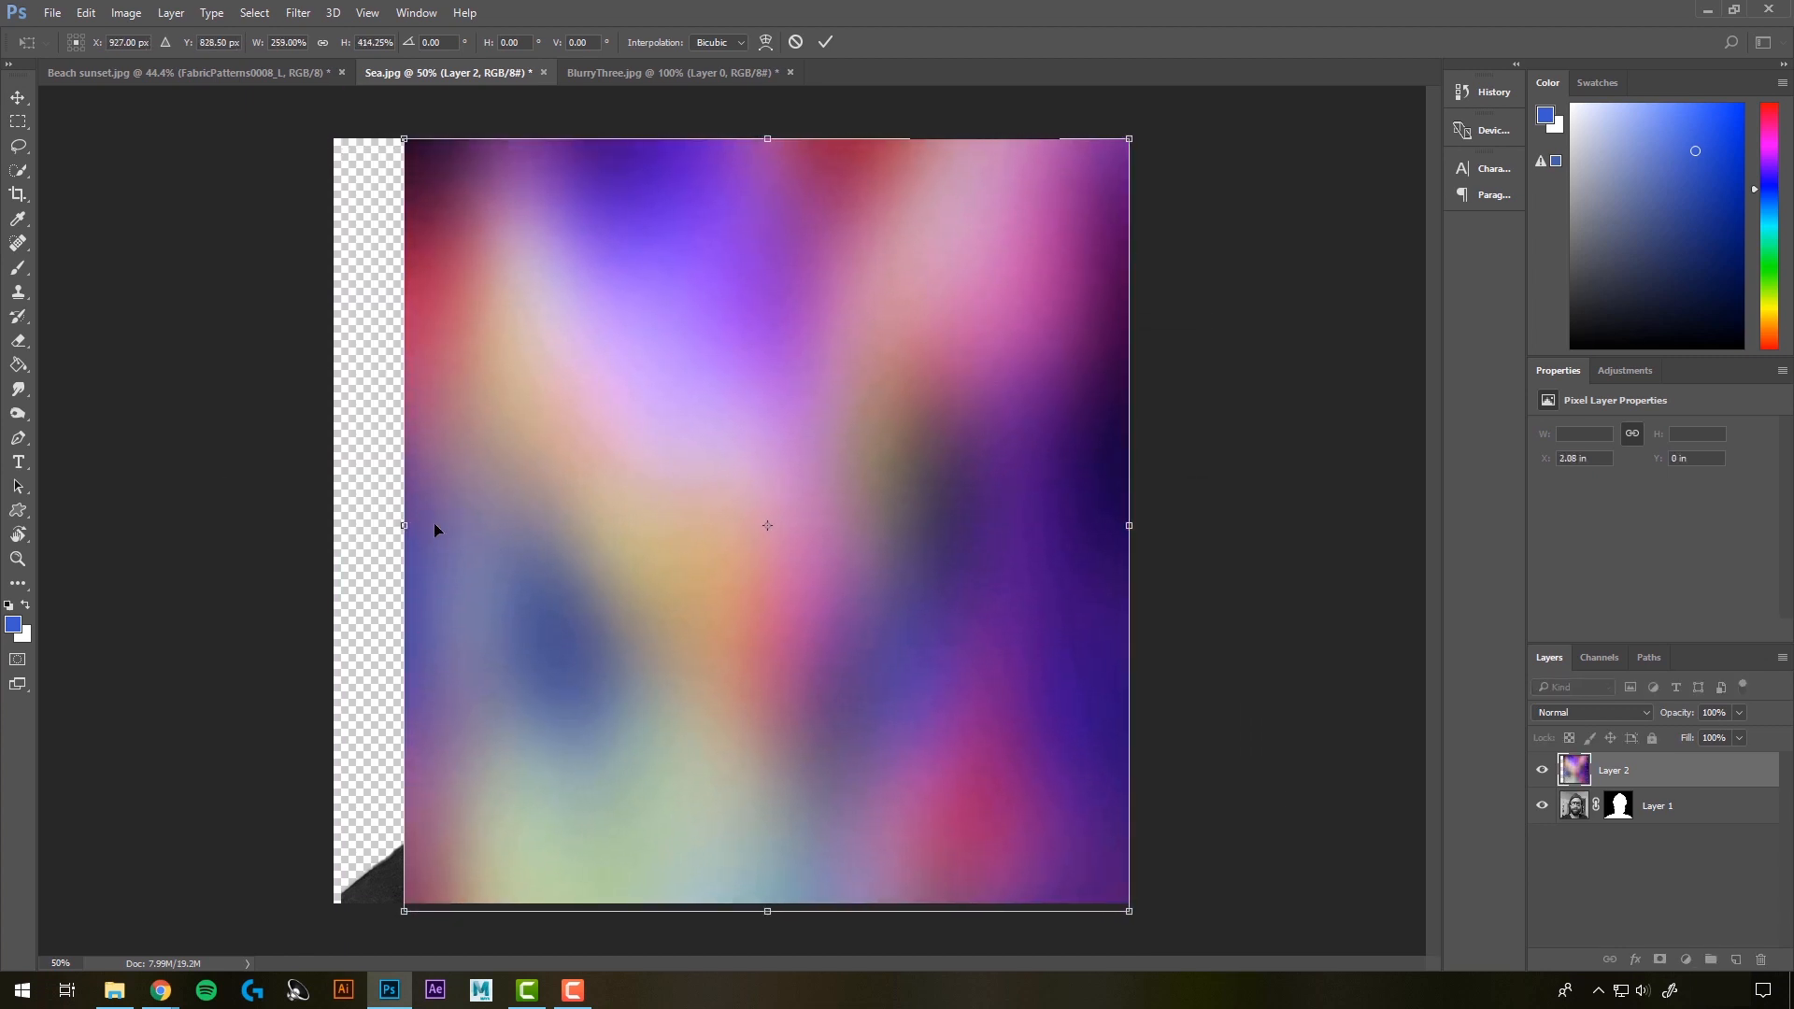
drag(404, 527, 334, 526)
key(Return)
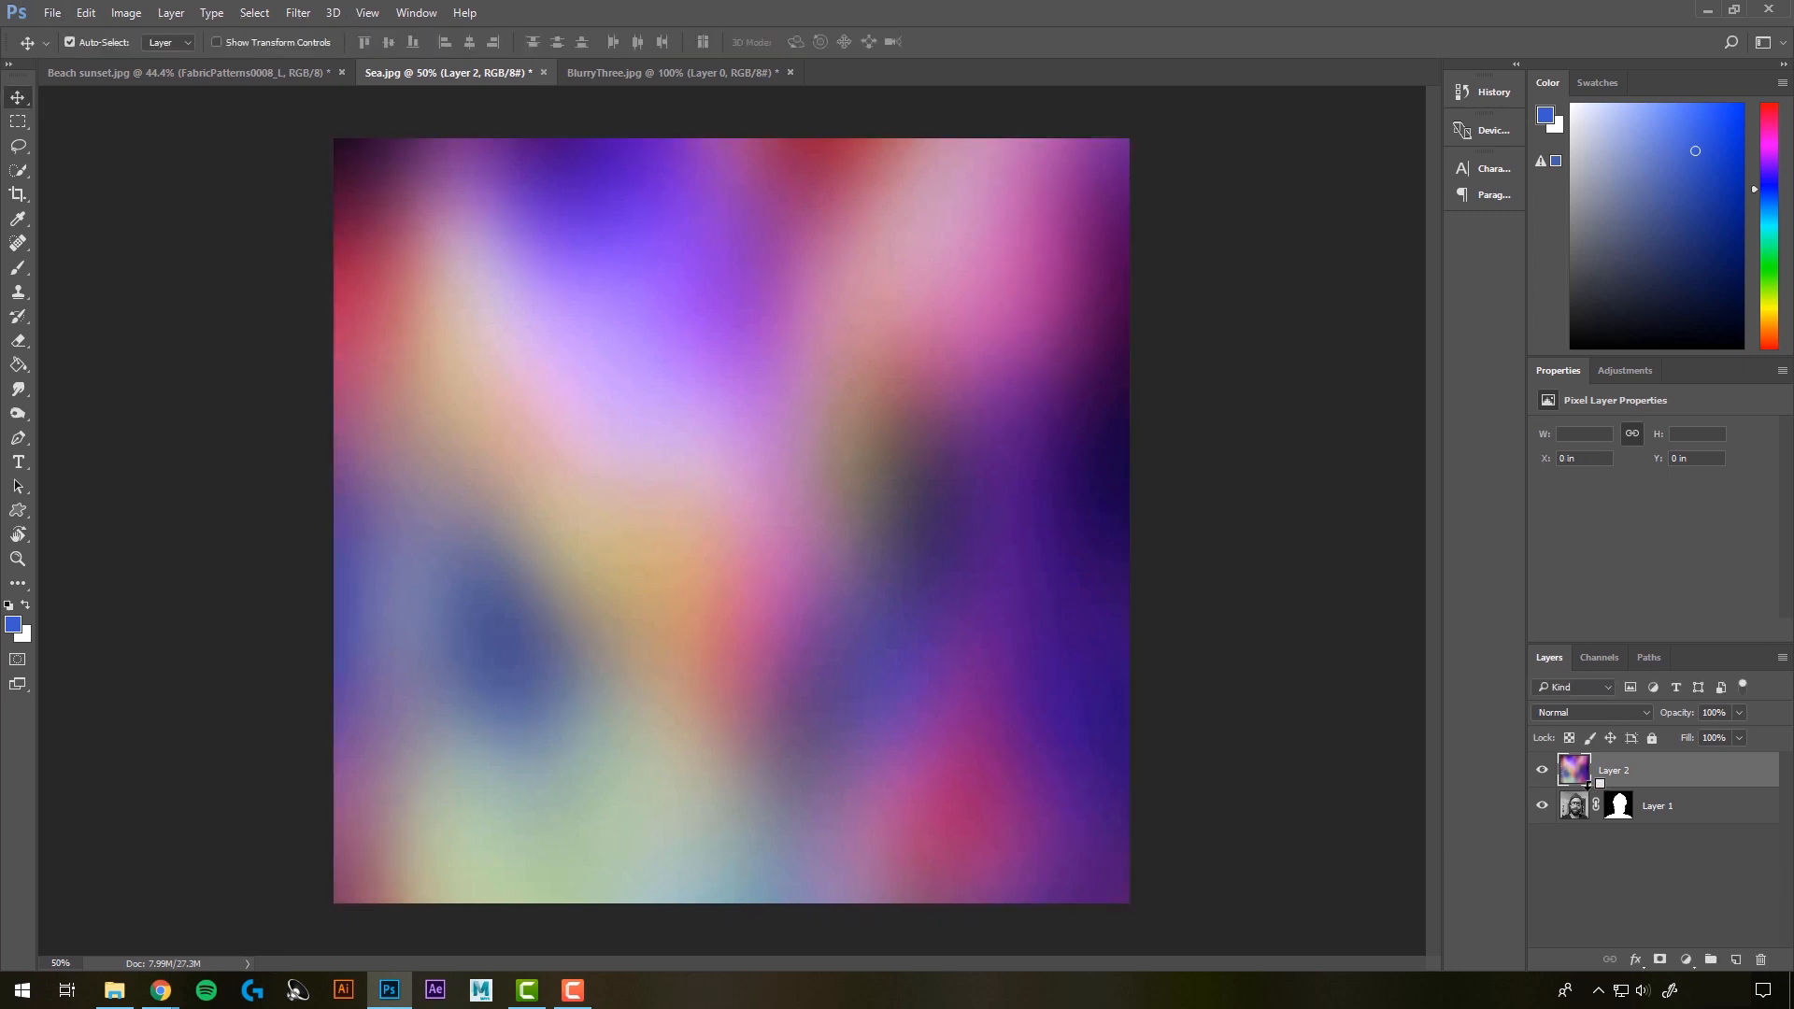
Step: Clip the colour layer, Layer 2, to the masked portrait on Layer 1 and set its blend mode to Overlay
alt+click(1594, 785)
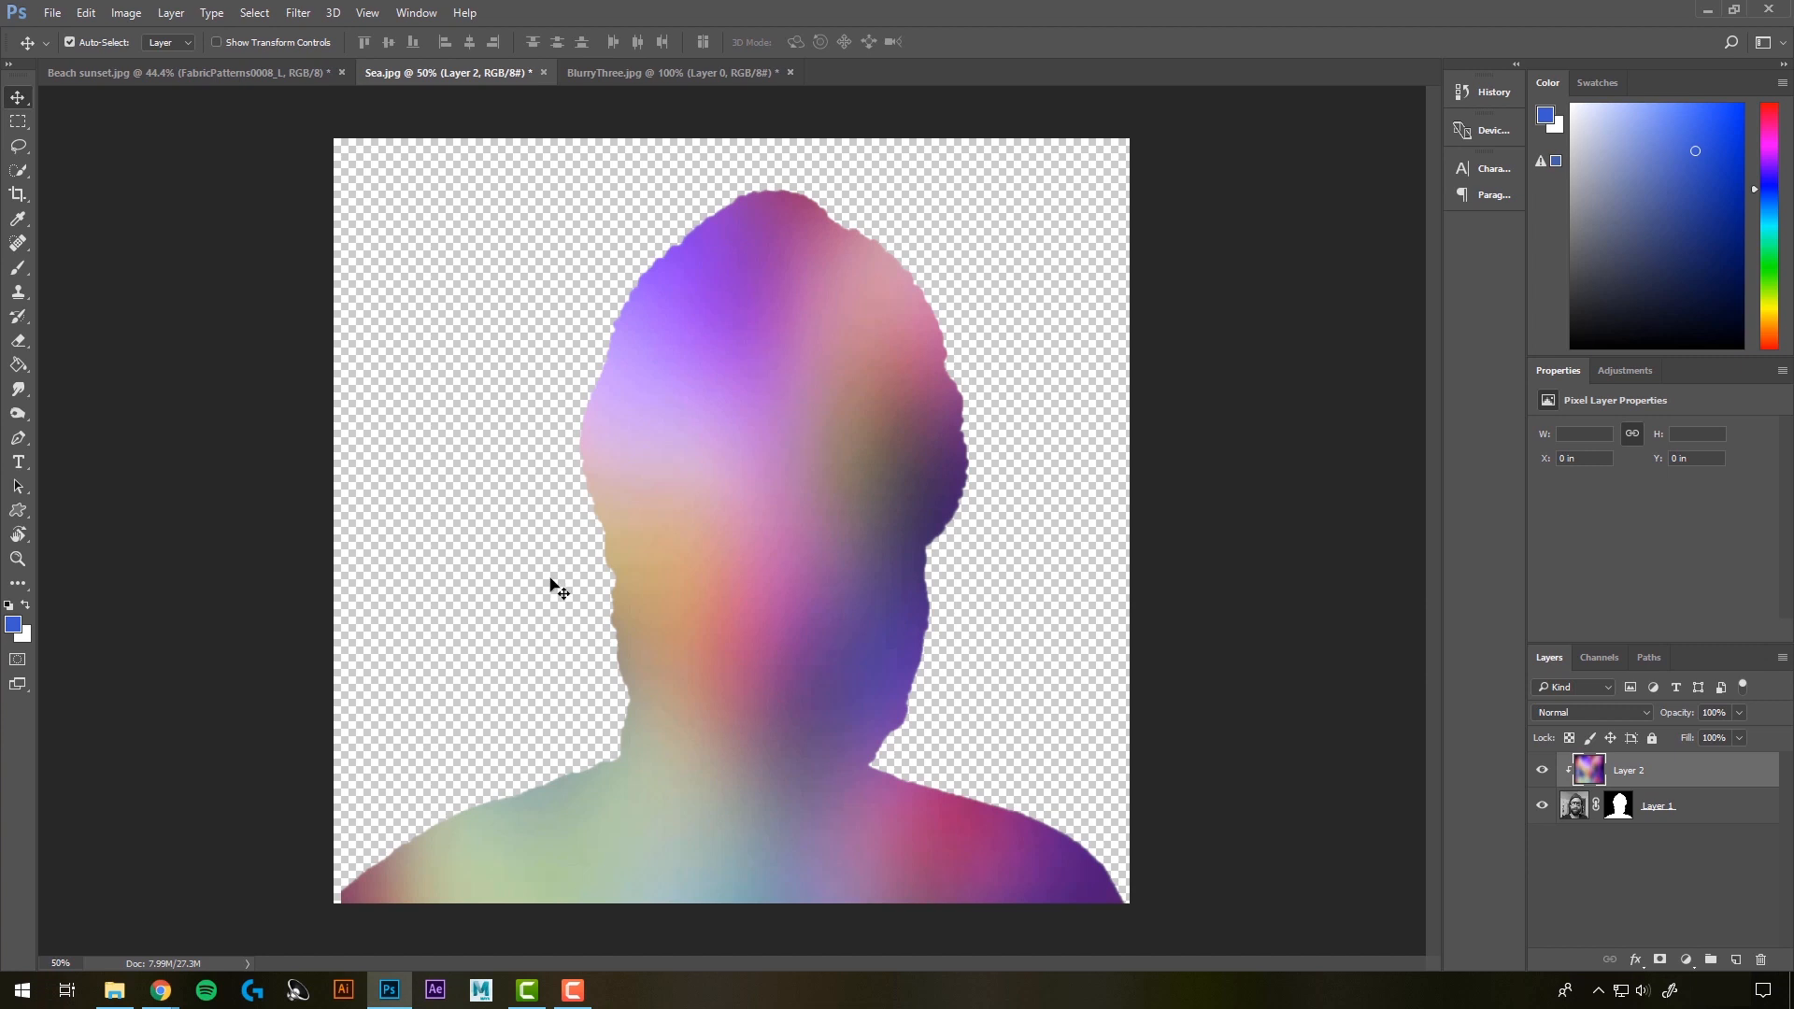
click(1588, 713)
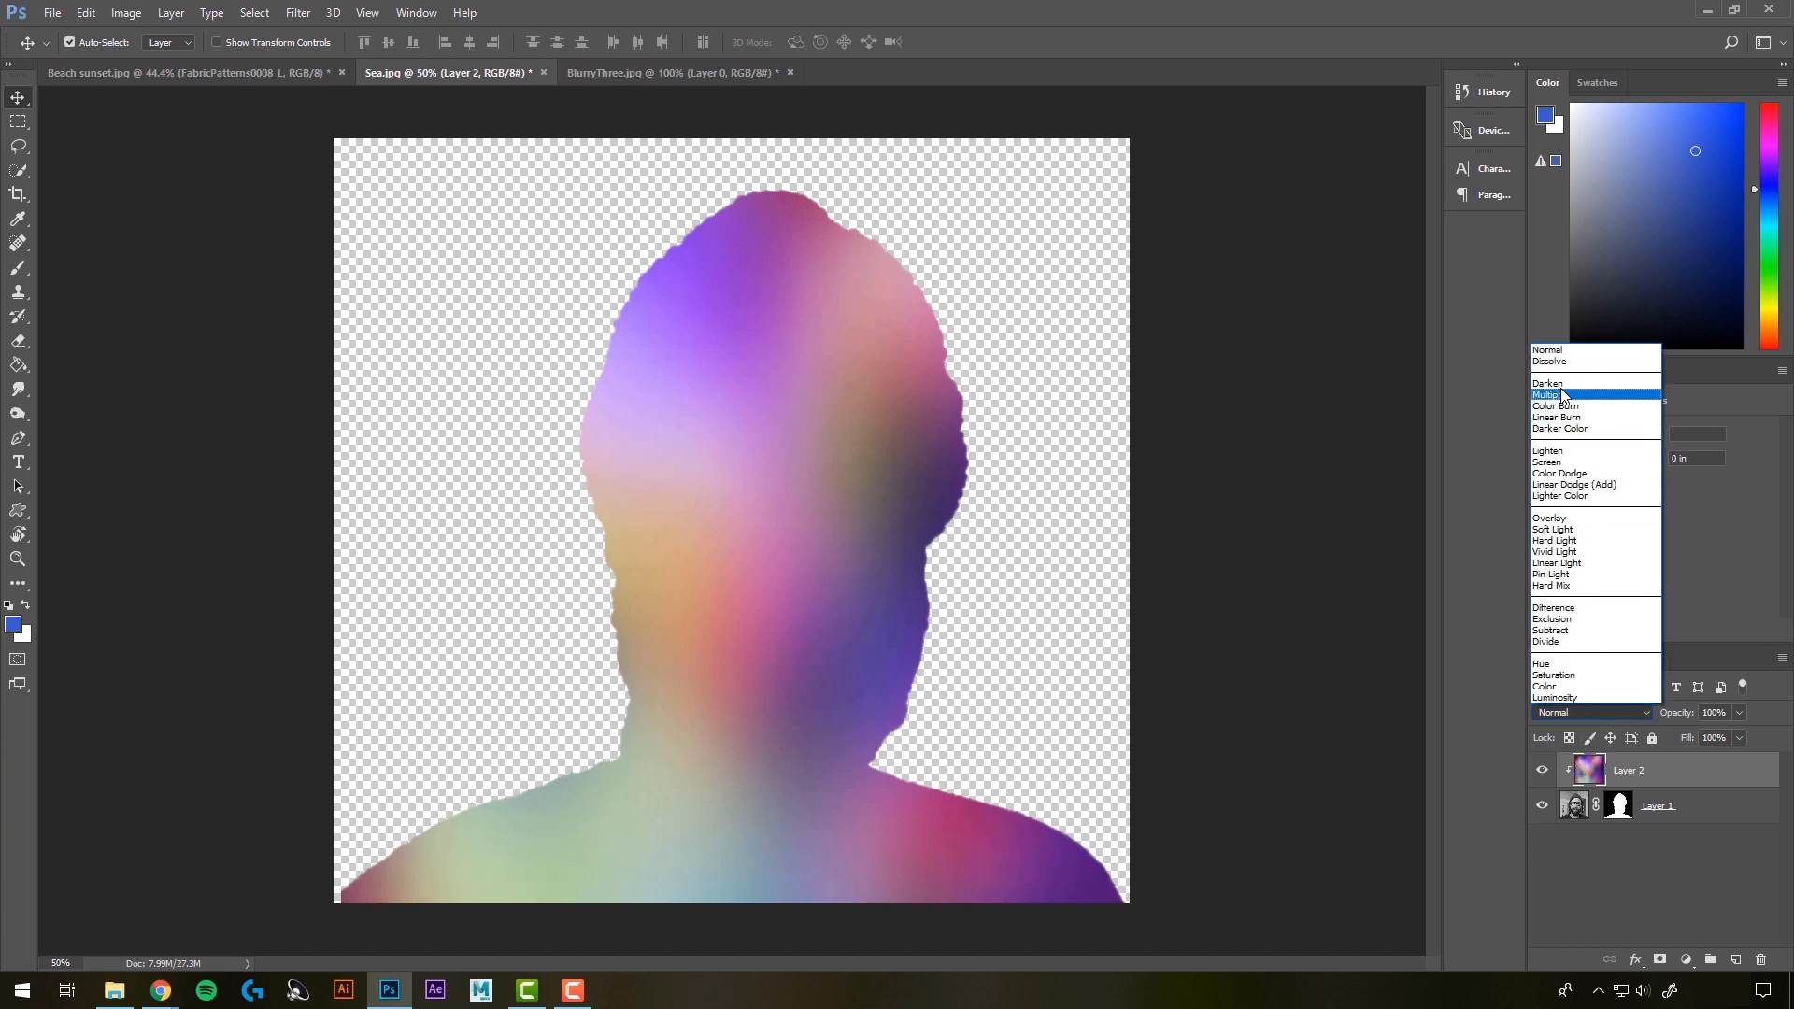
click(1570, 525)
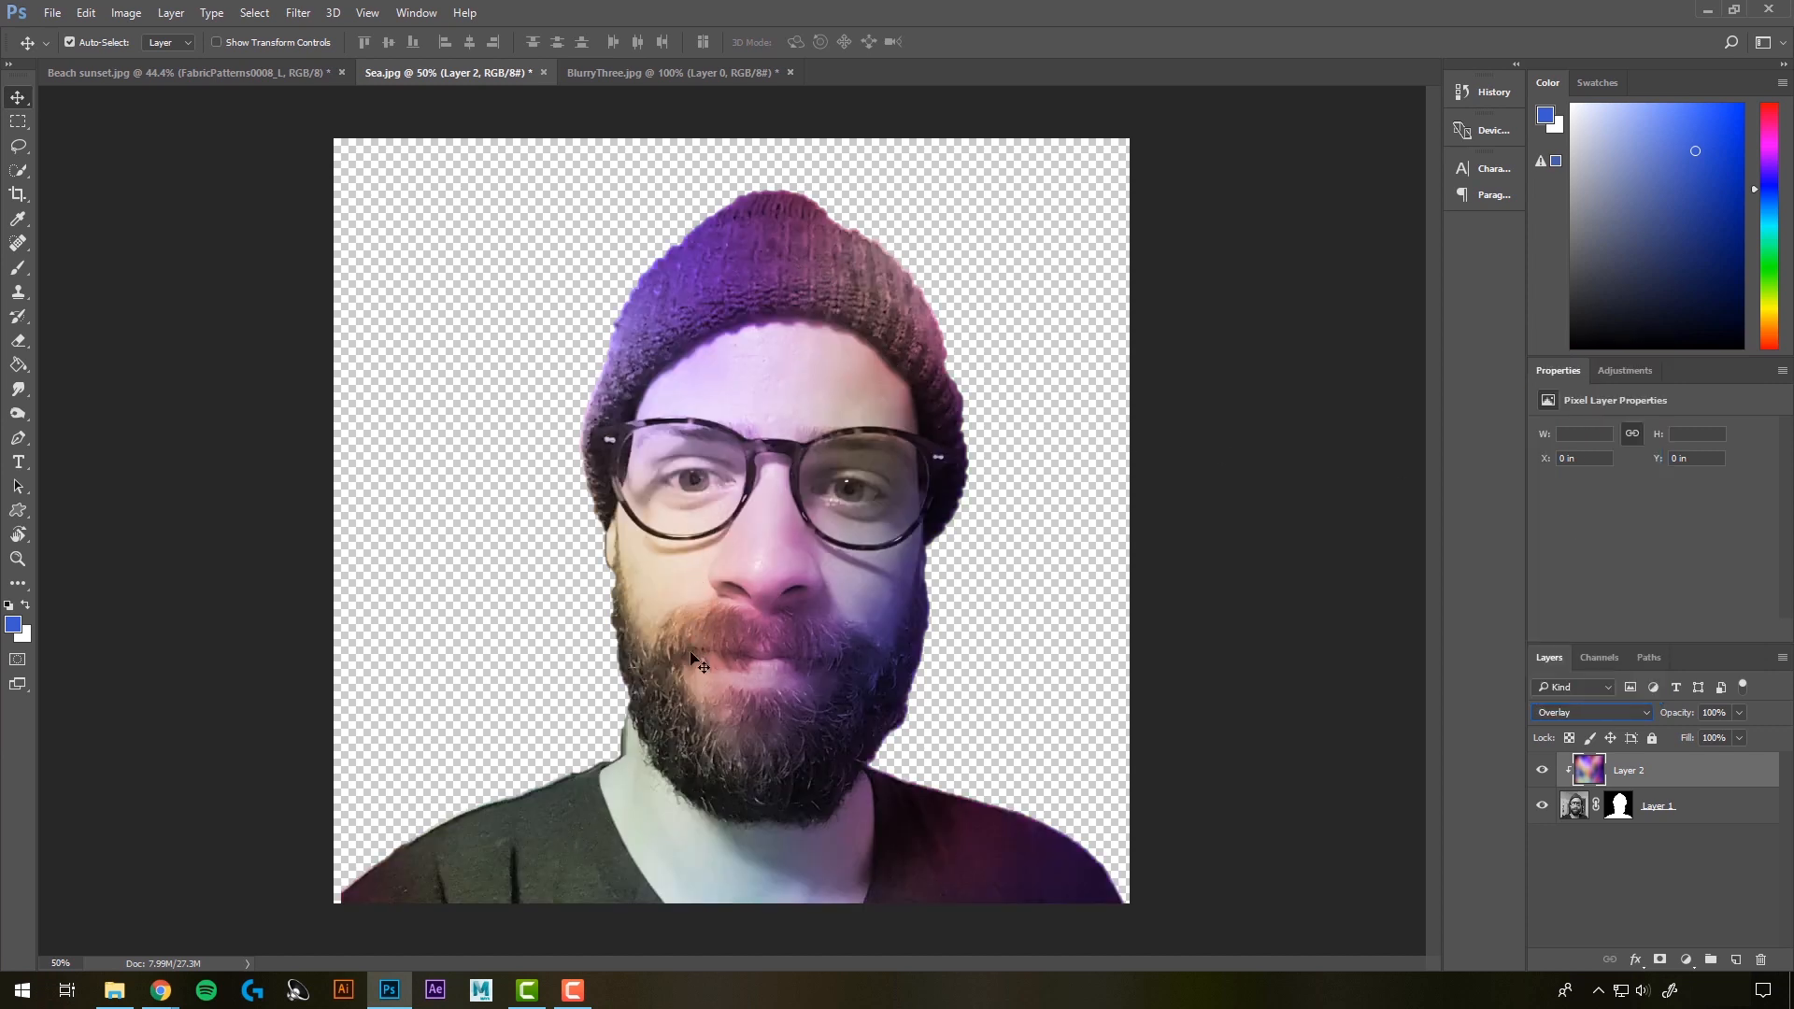
Step: Step Layer 2's blend mode from Multiply through the darkening modes and on through the lightening modes past Screen
click(1621, 712)
click(1606, 395)
key(Down)
key(Down)
key(Down)
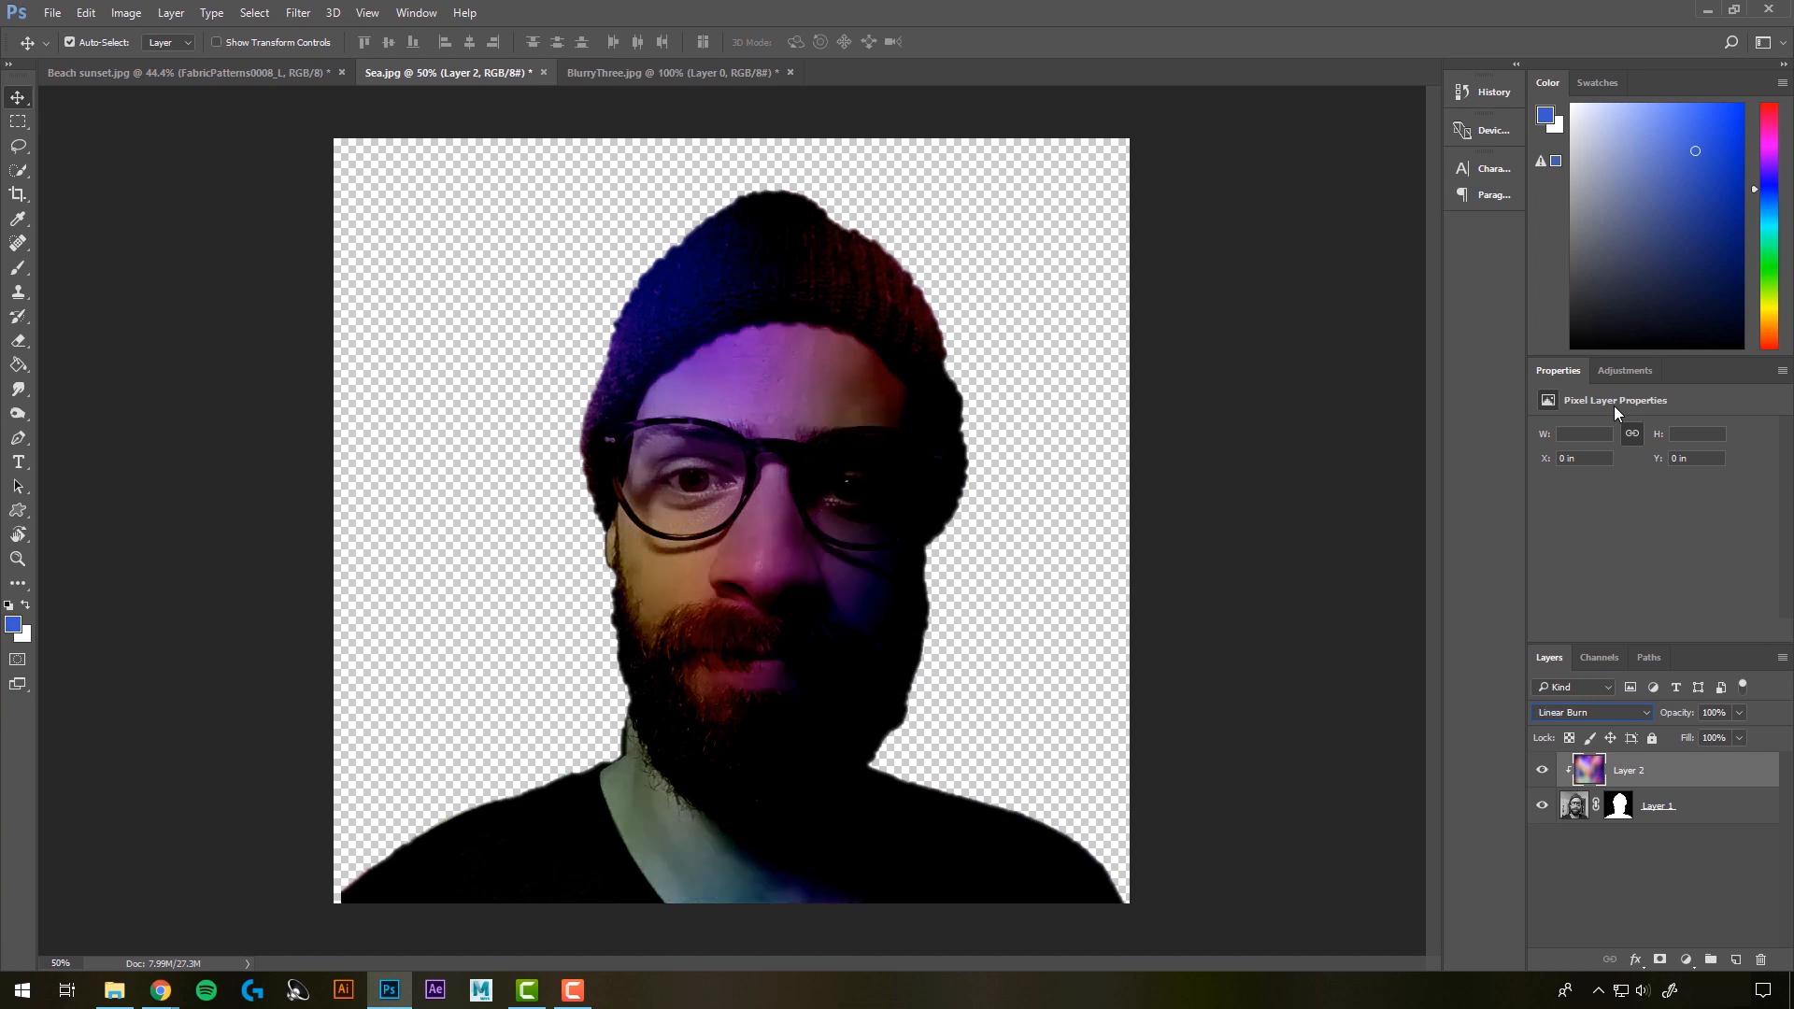
key(Down)
key(Down)
key(Down)
key(Down)
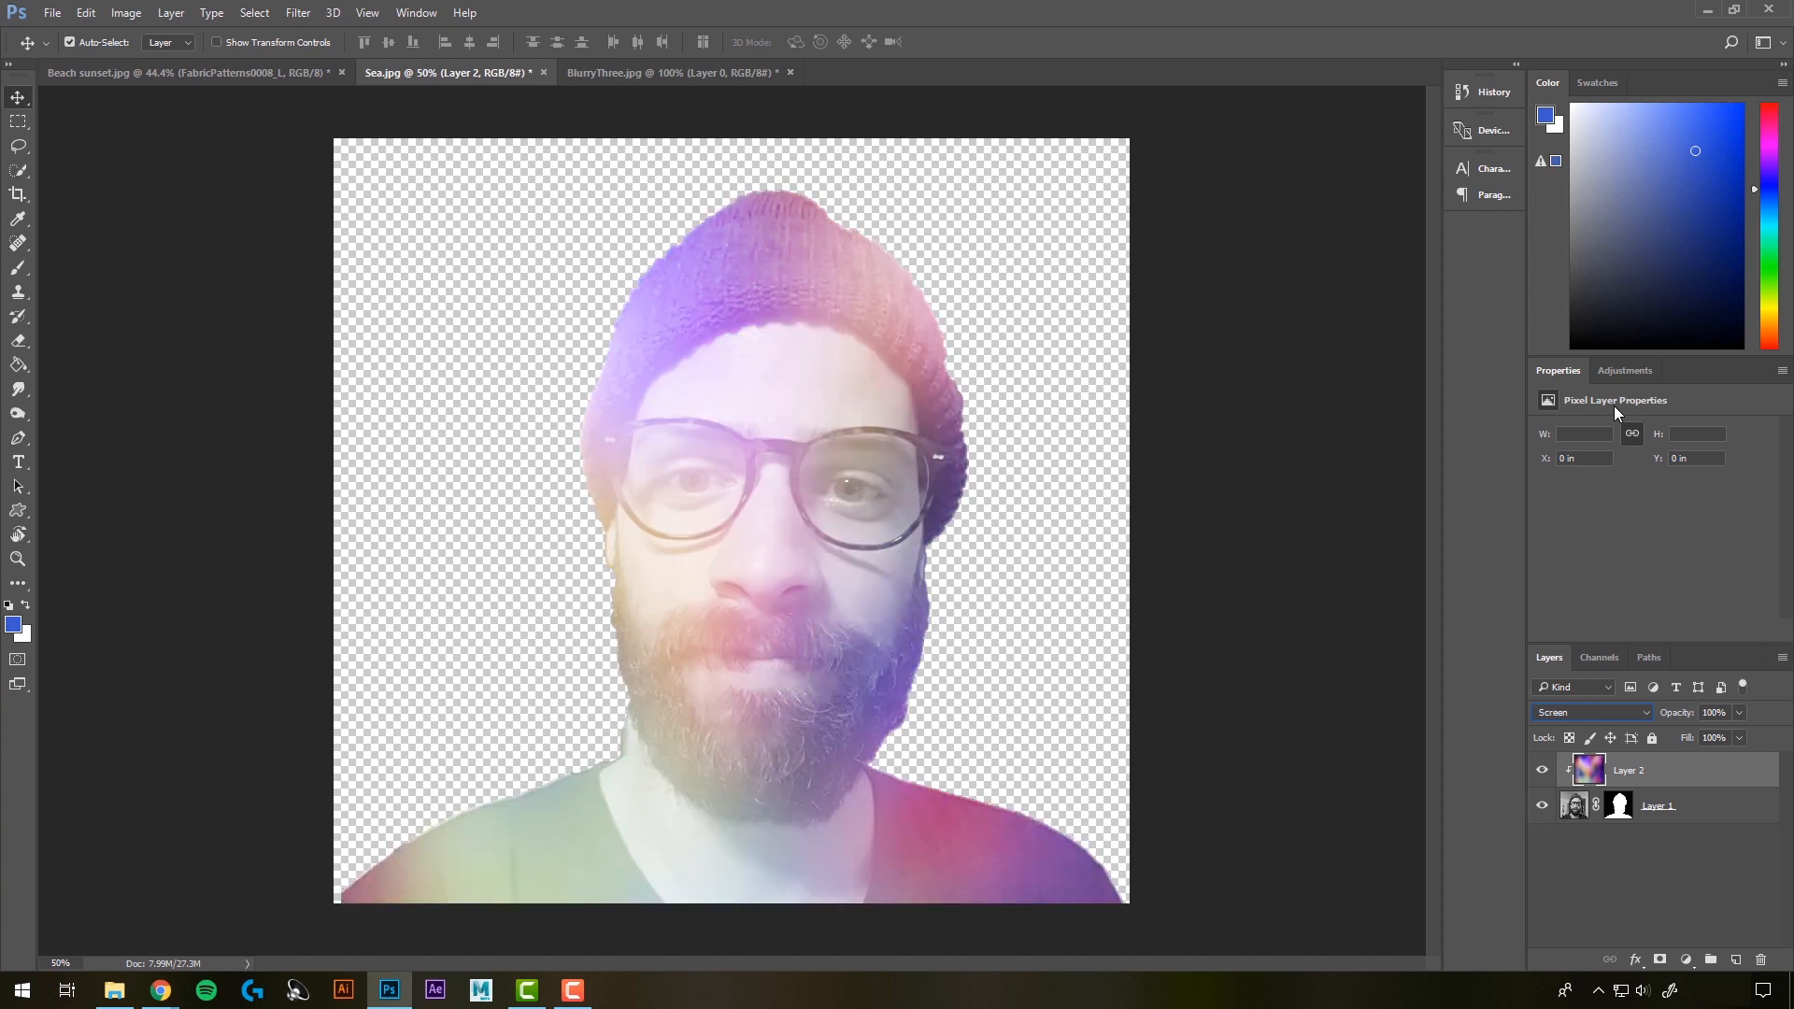
key(Down)
key(Down)
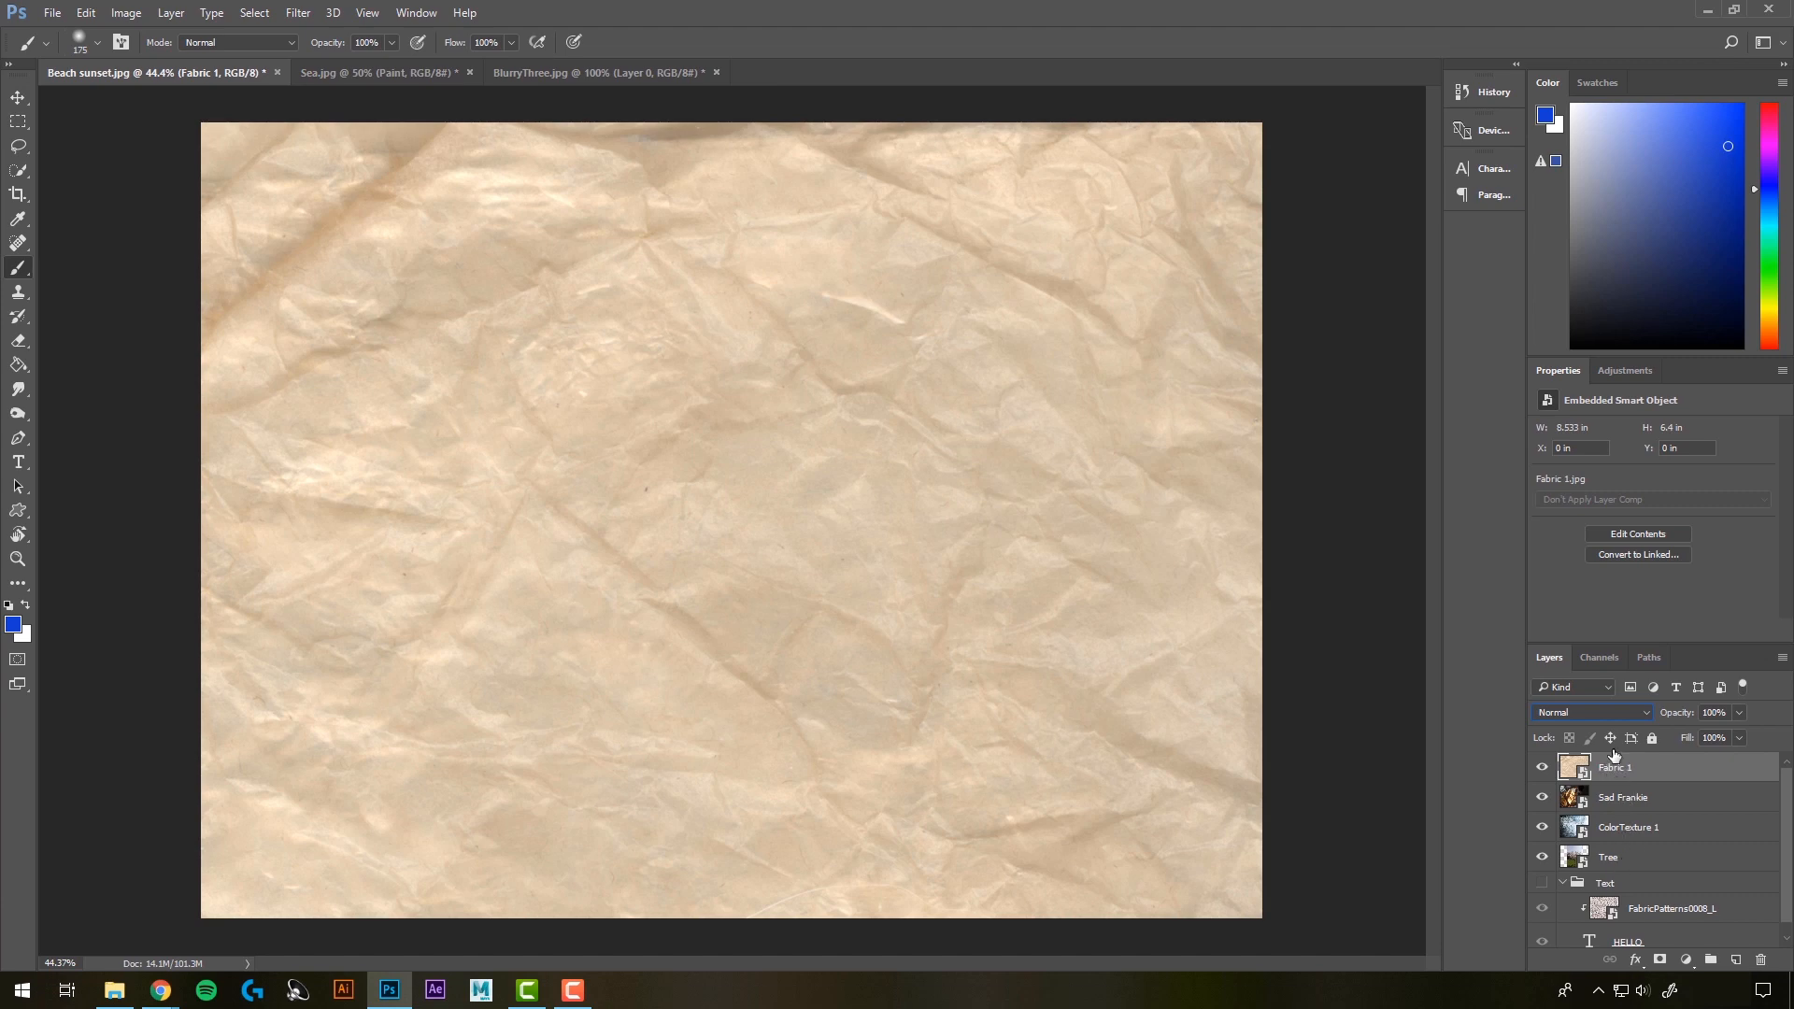
Step: In Beach sunset.jpg, set the Fabric 1 layer's blend mode to Overlay and the Sad Frankie layer's to Multiply
click(1579, 715)
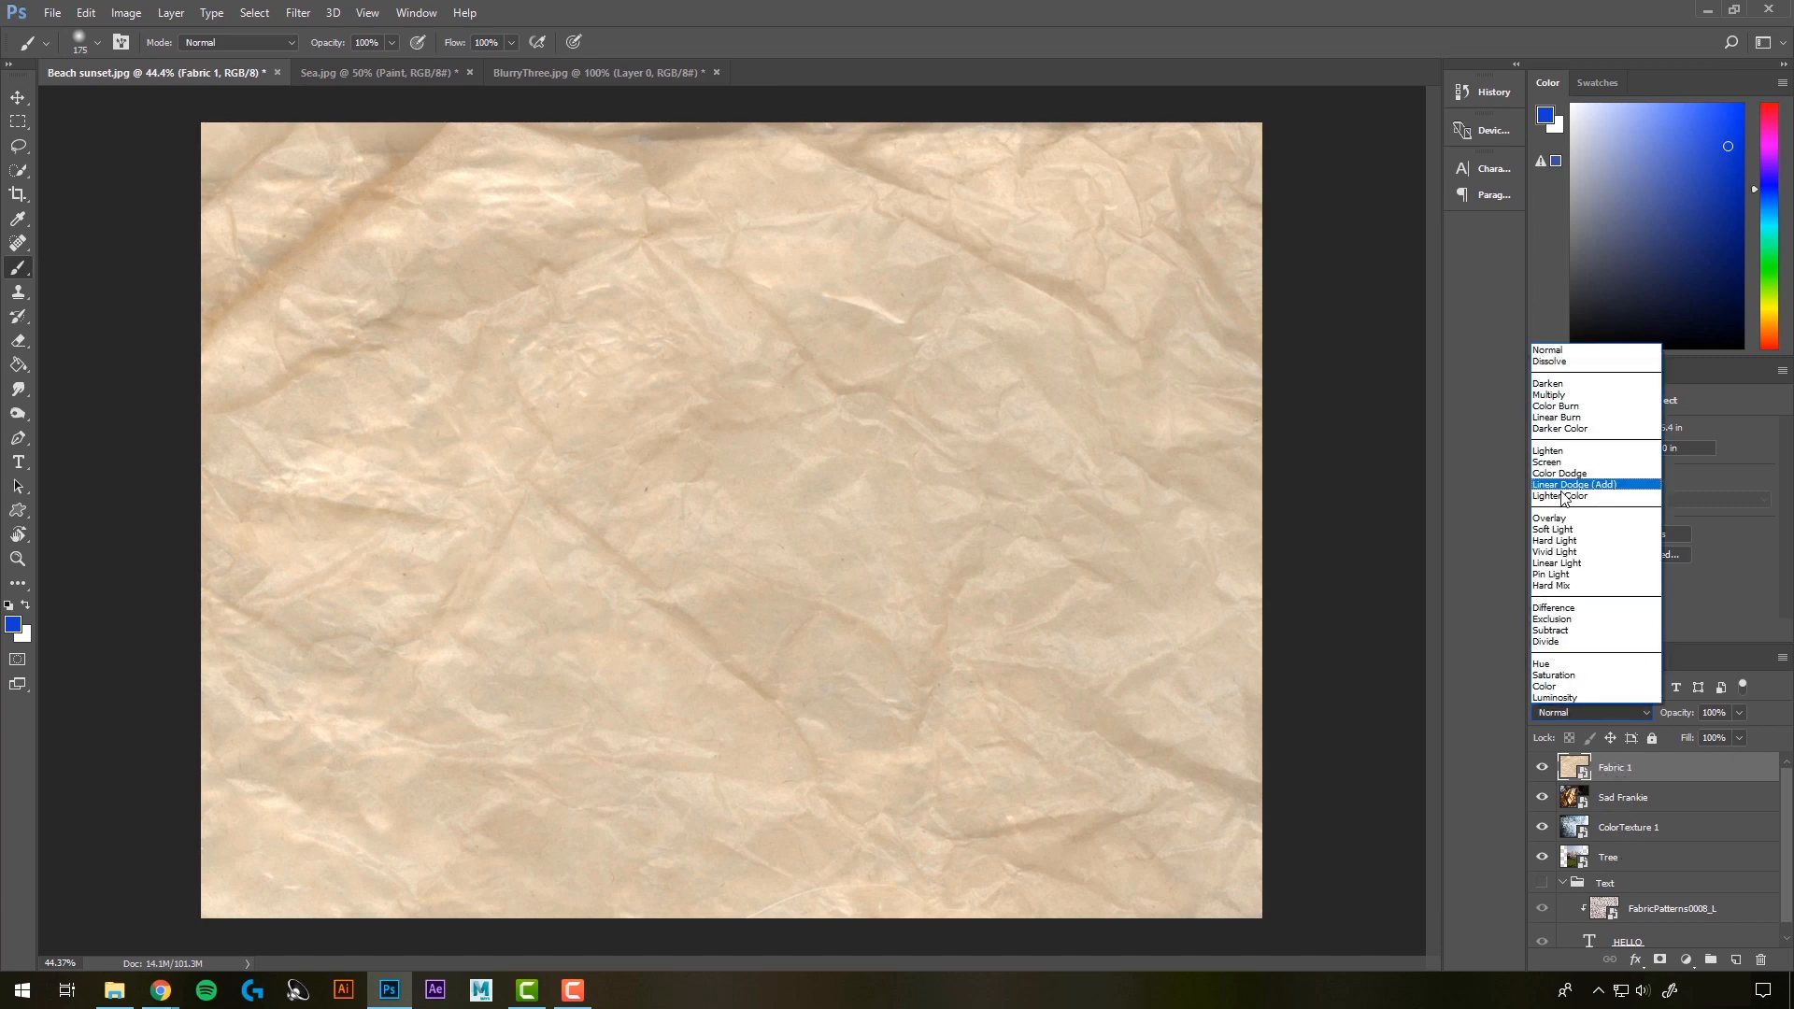
click(1556, 520)
click(1609, 795)
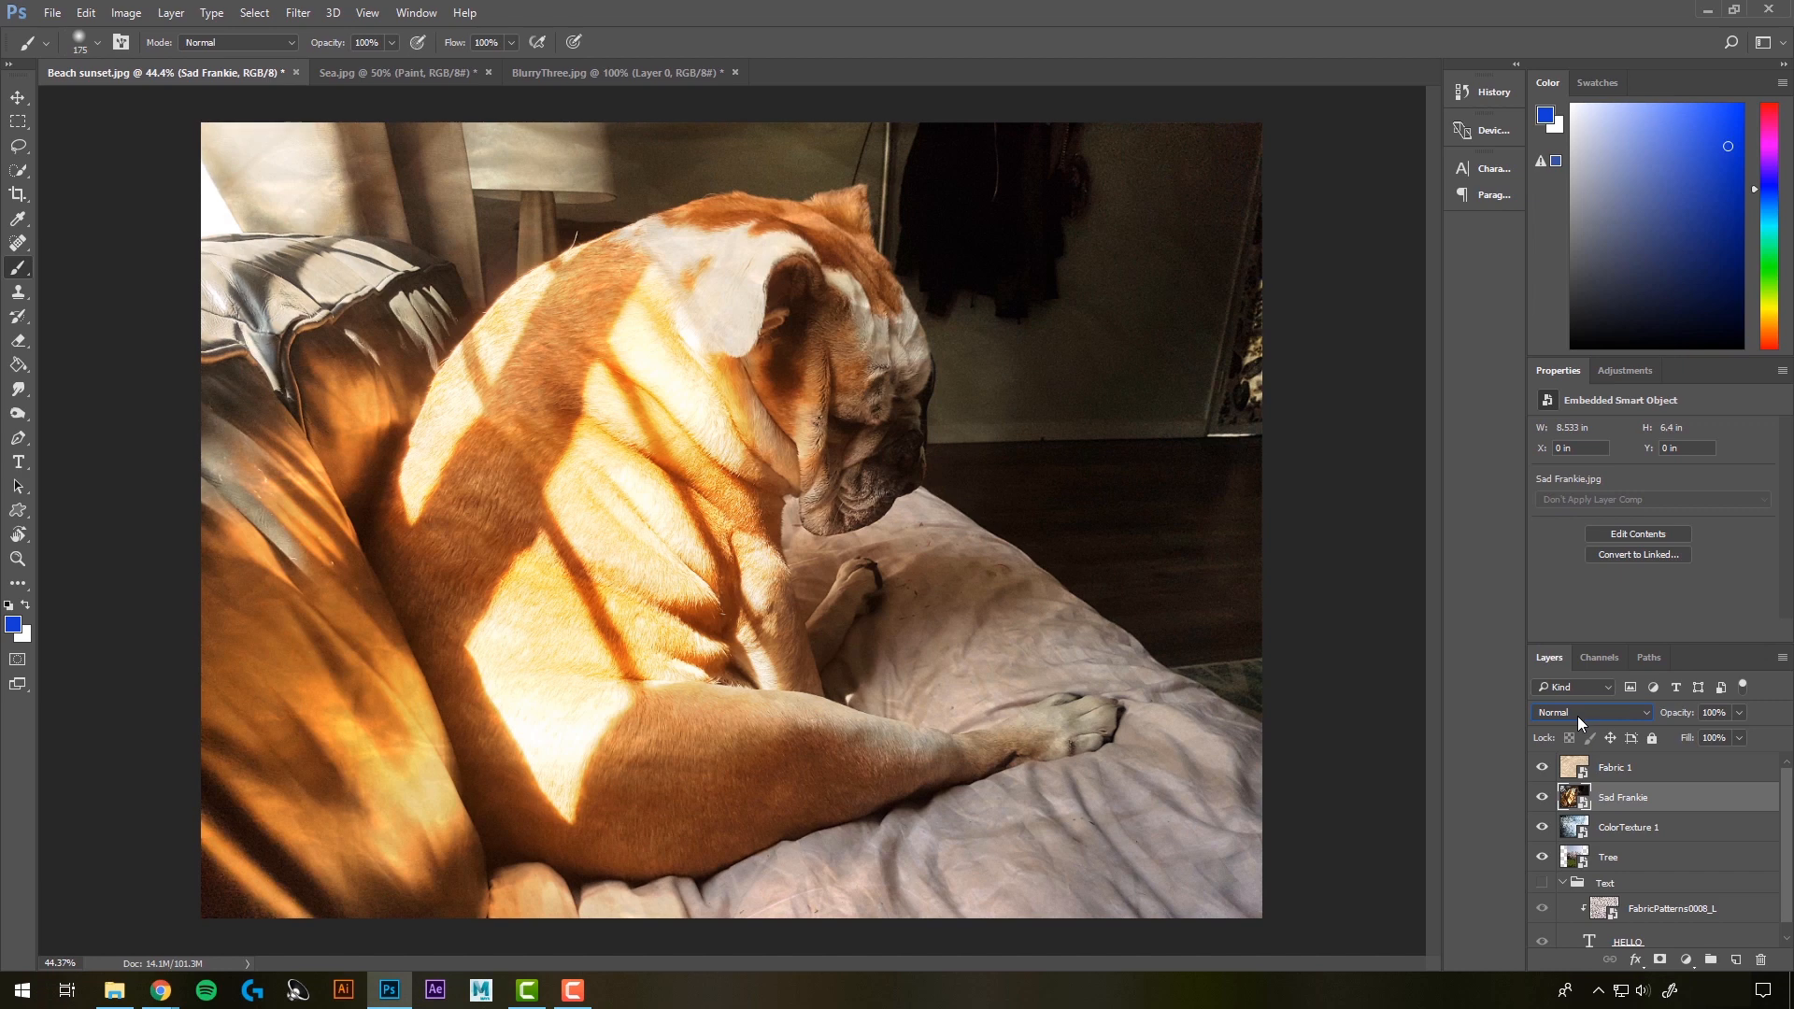
click(1606, 714)
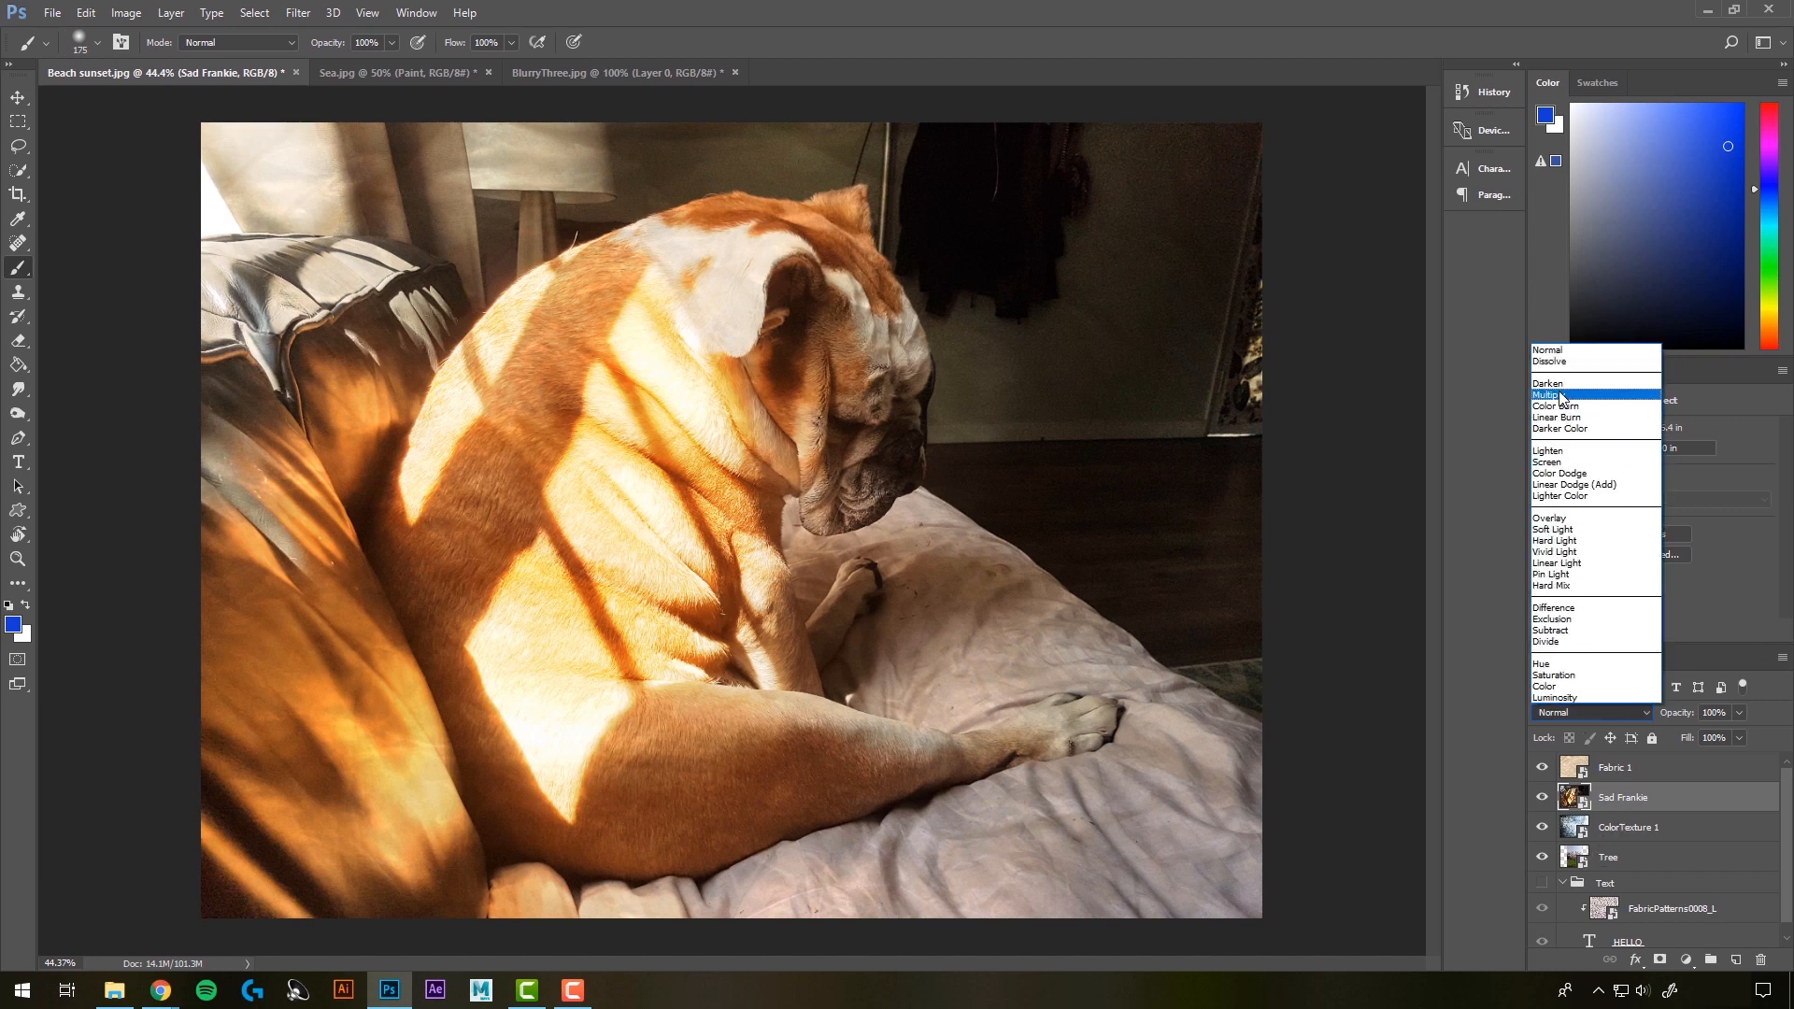
click(1558, 399)
Step: Set the ColorTexture 1 layer's blend mode to Overlay, and check the blend modes of the Tree and Sad Frankie layers
click(1628, 828)
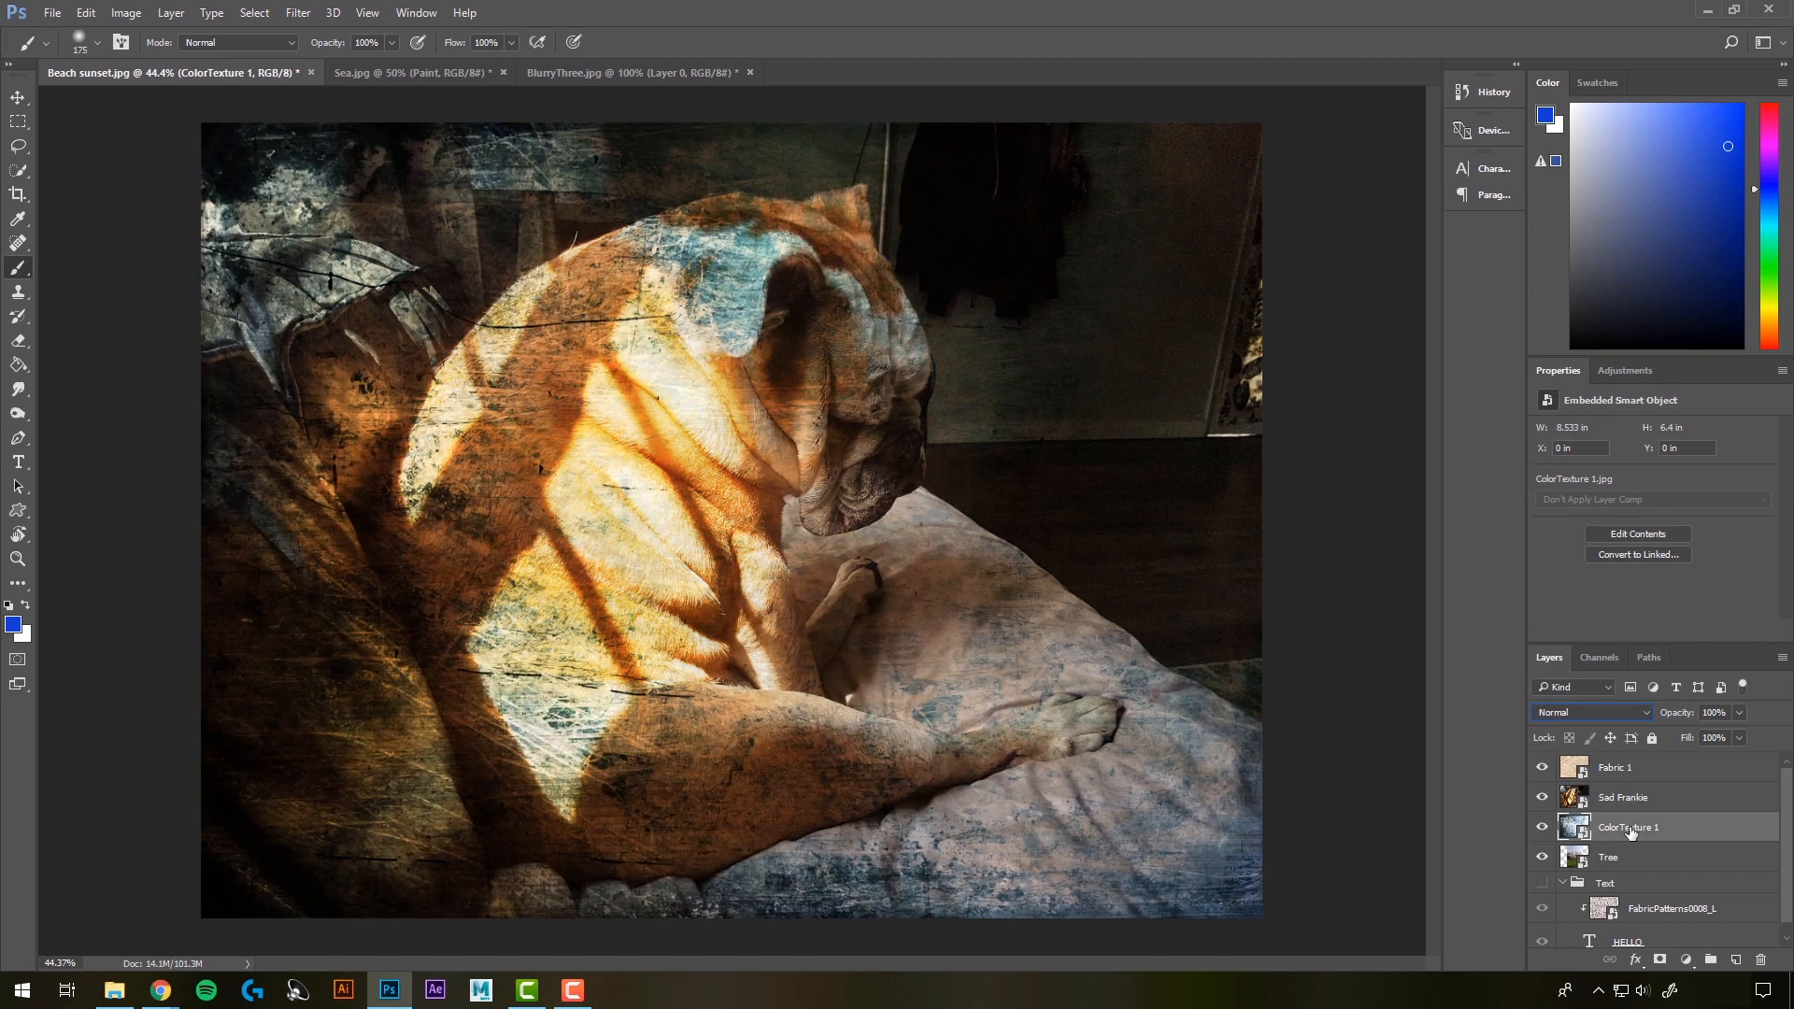
click(1543, 768)
click(1601, 714)
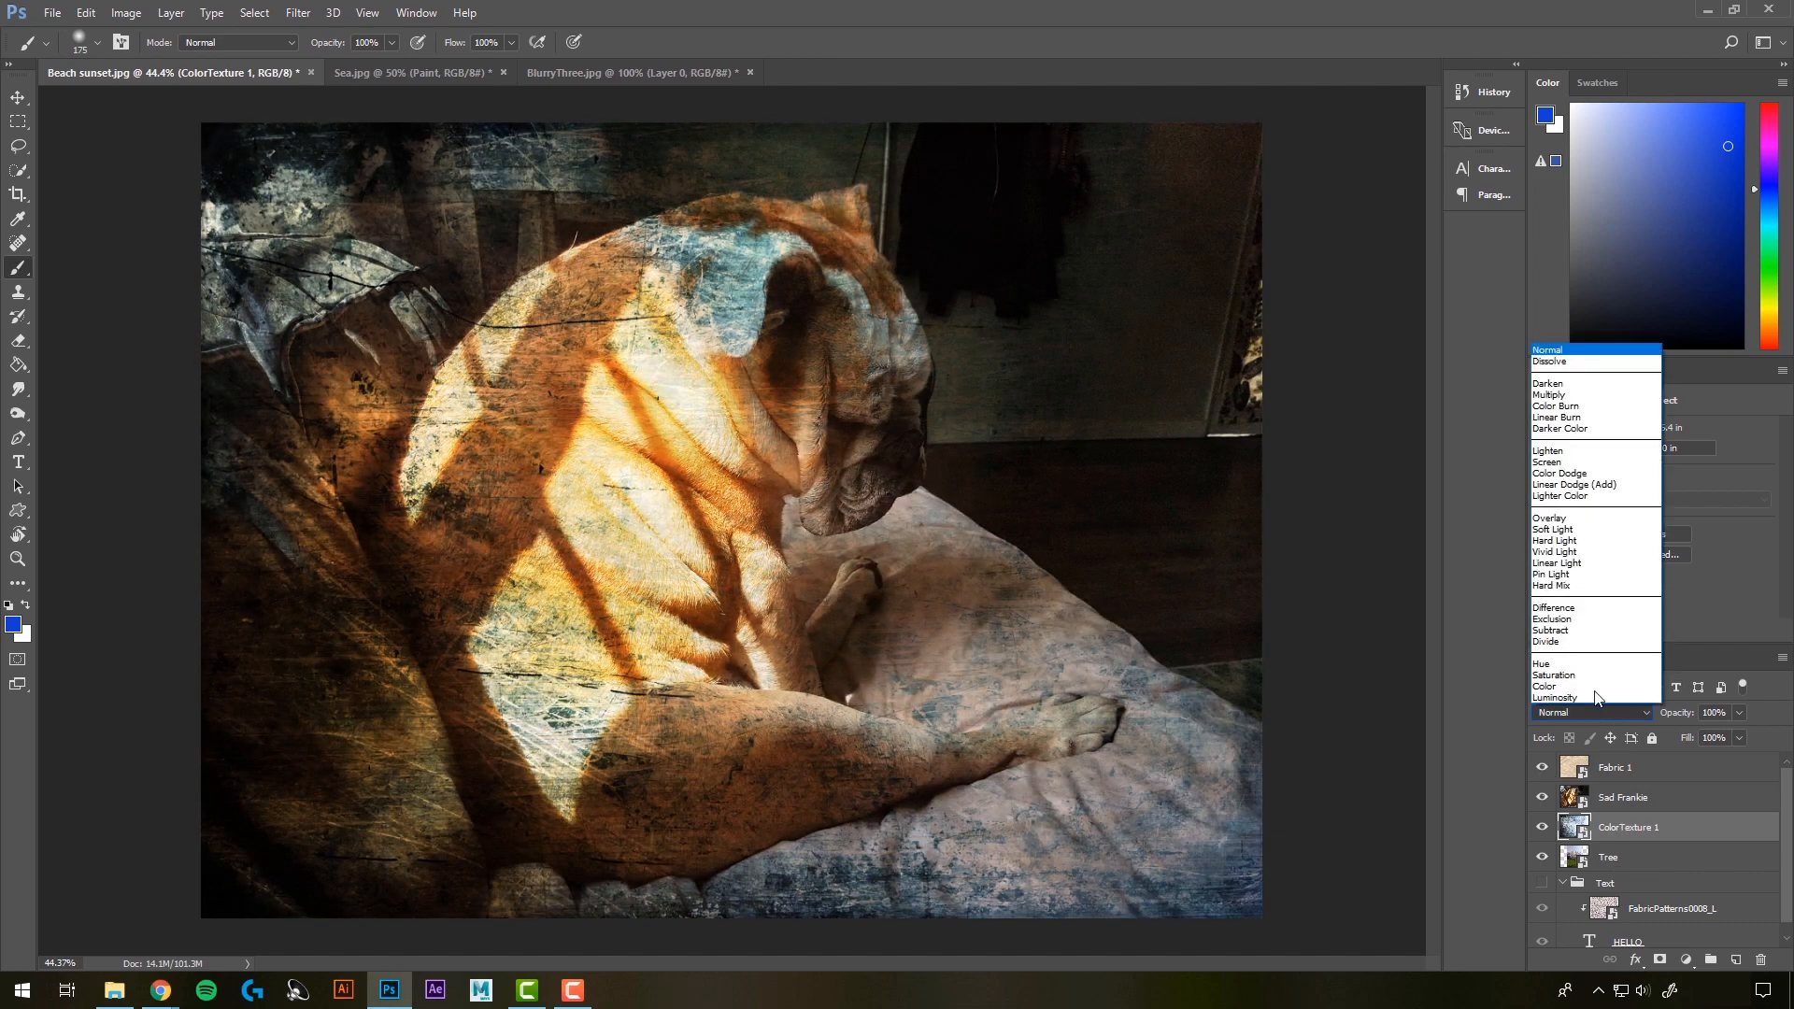
click(1567, 520)
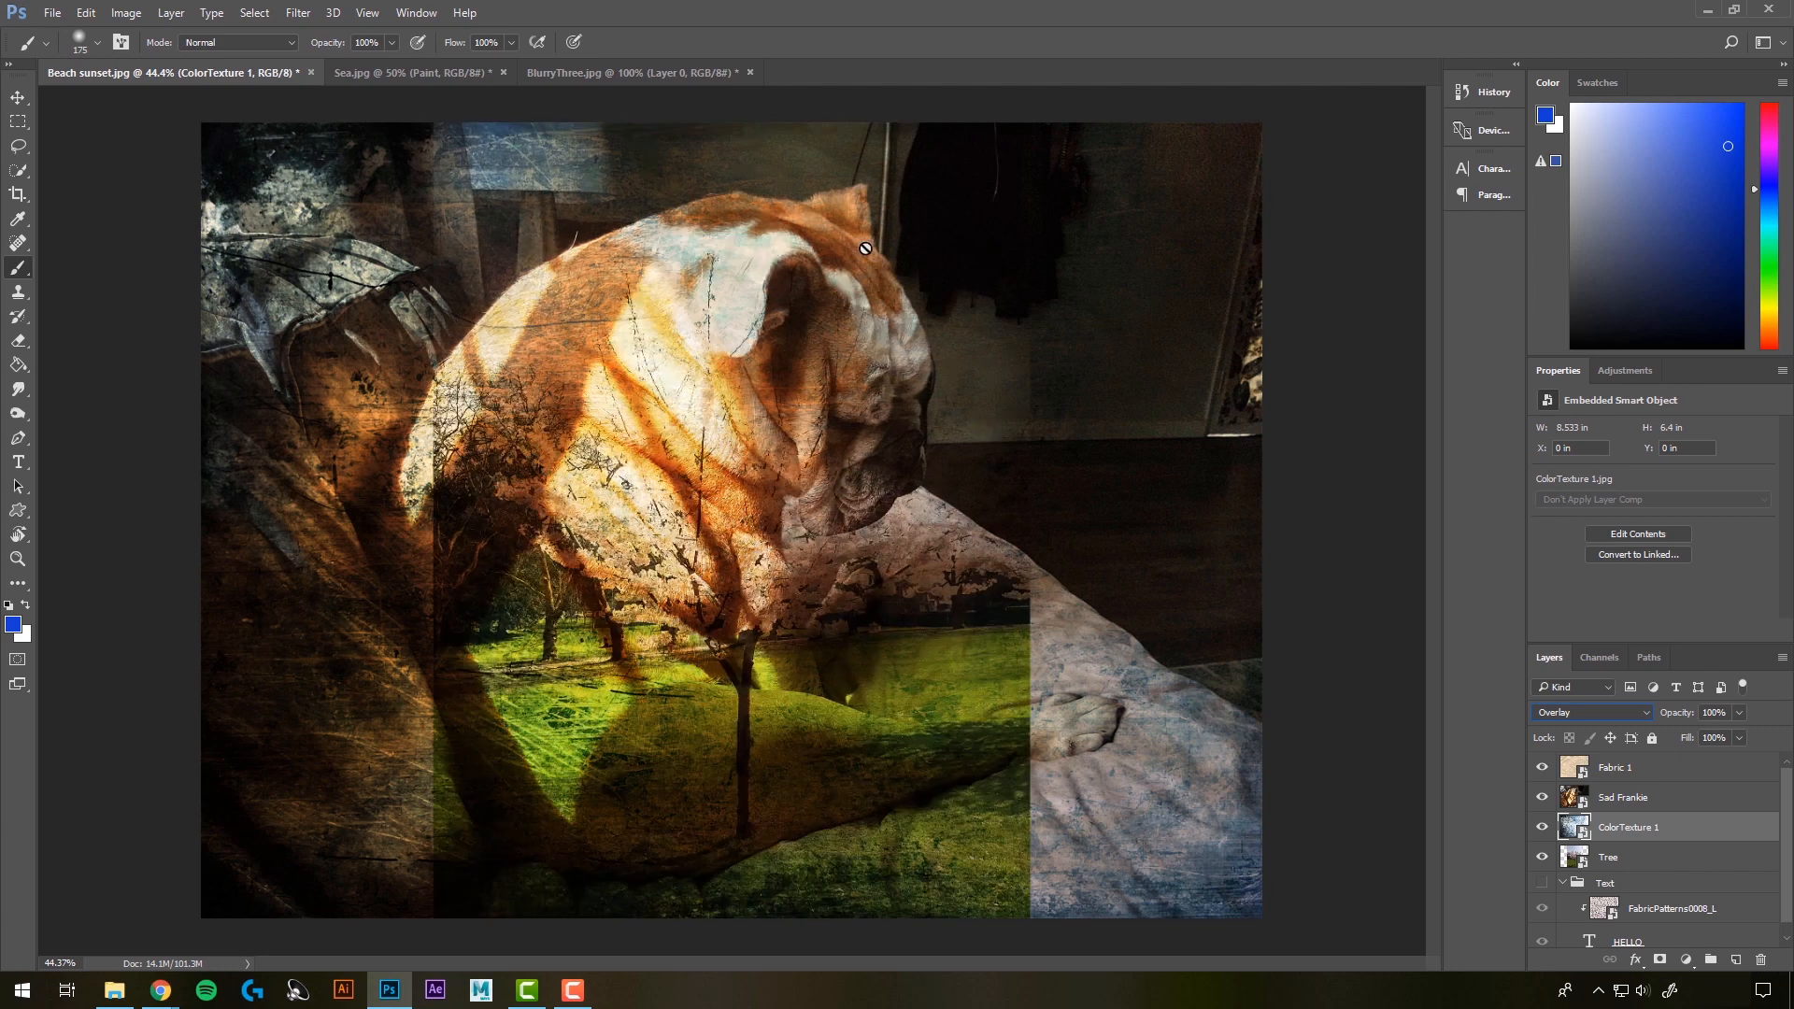
click(1632, 856)
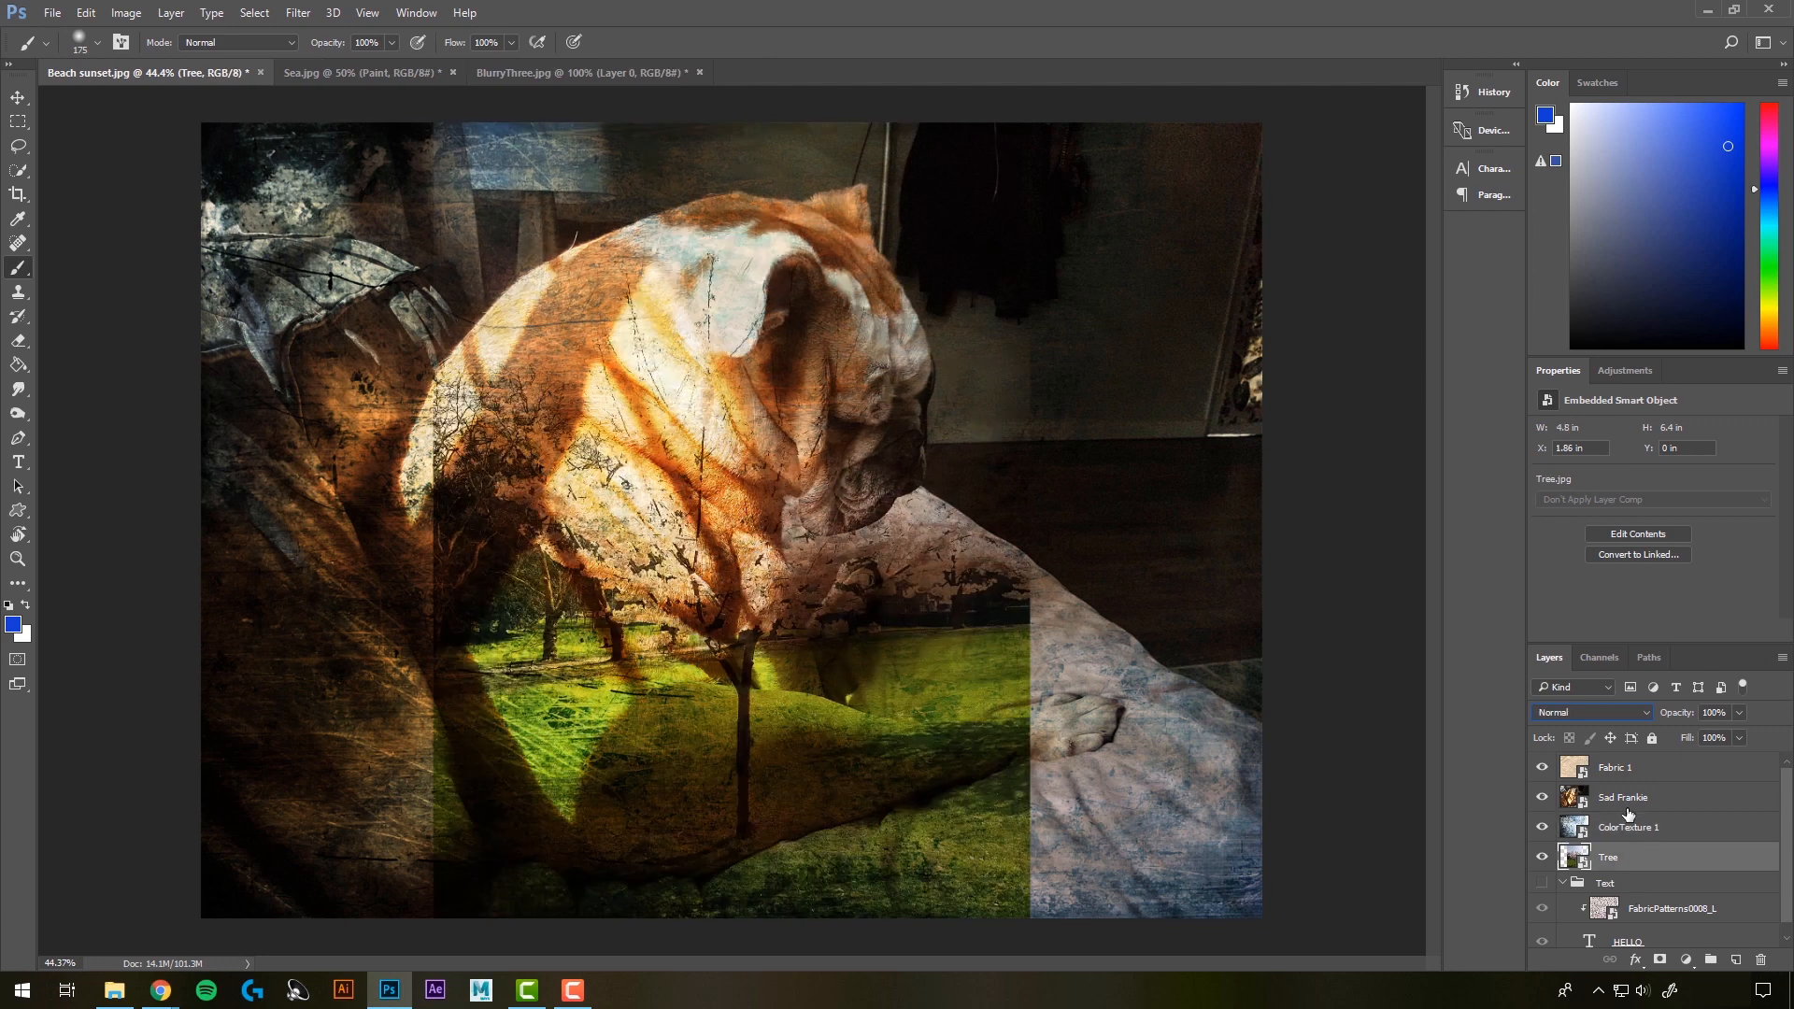
click(1626, 808)
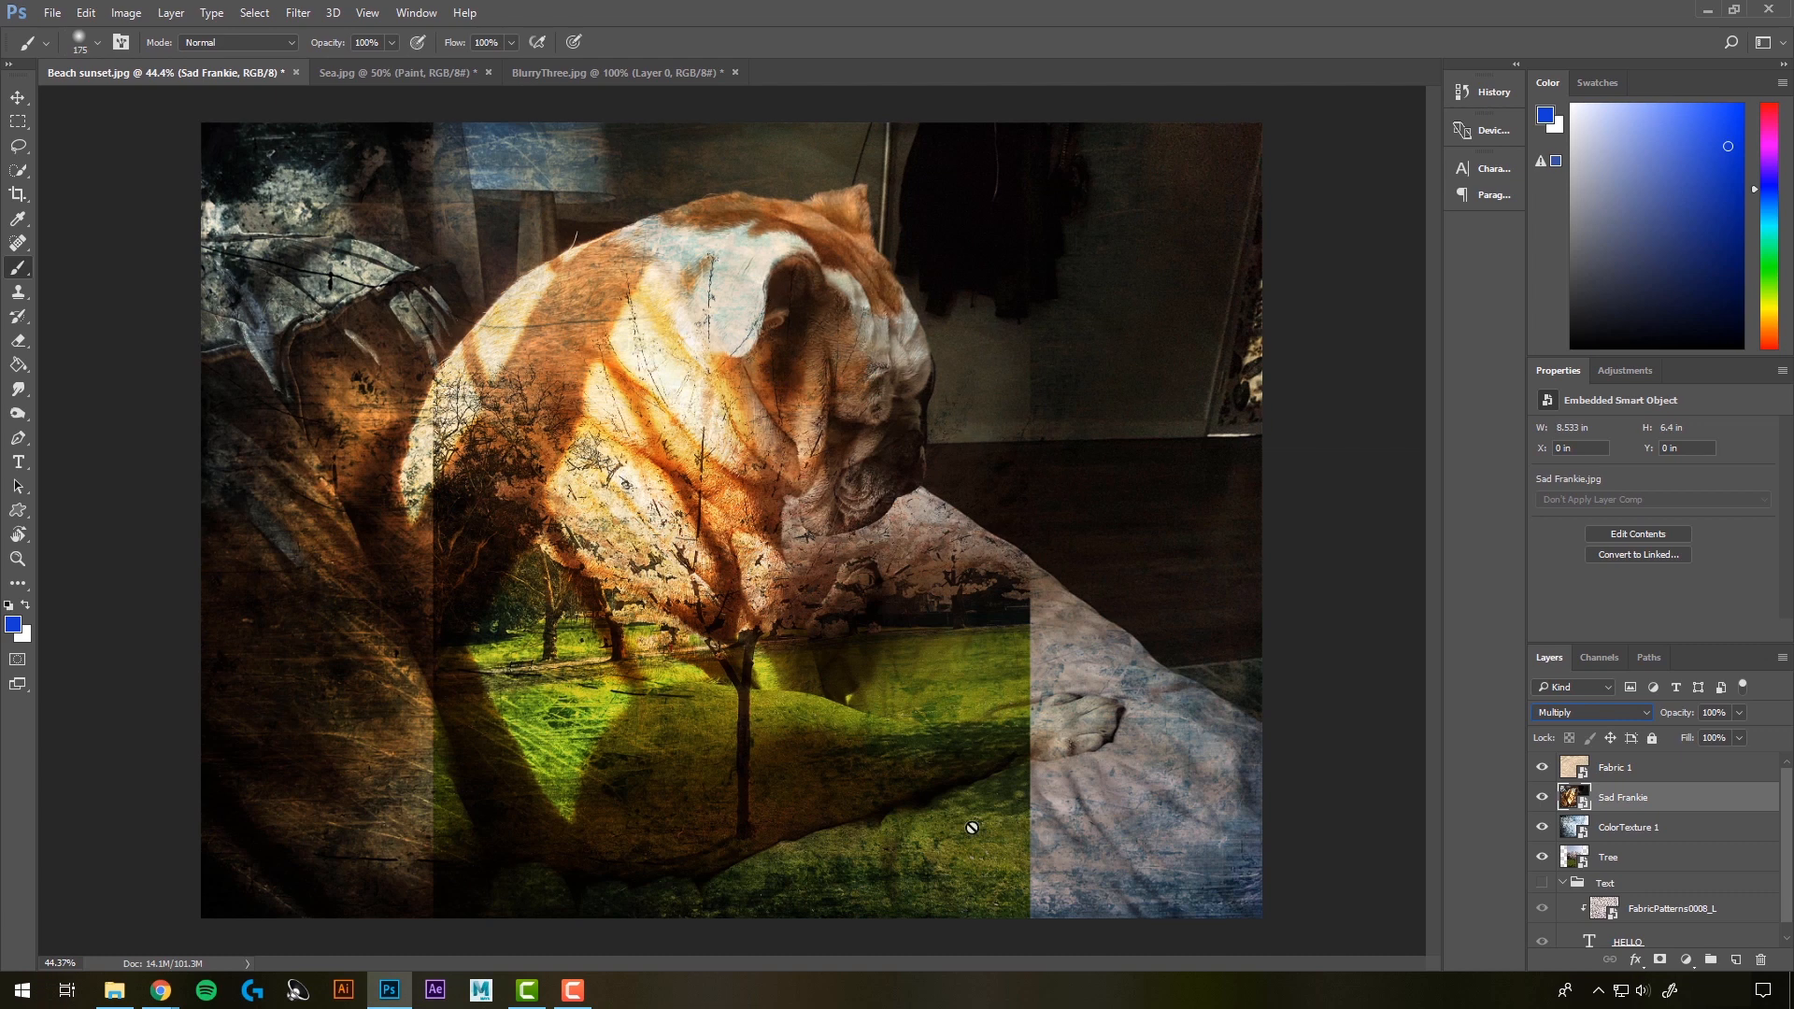